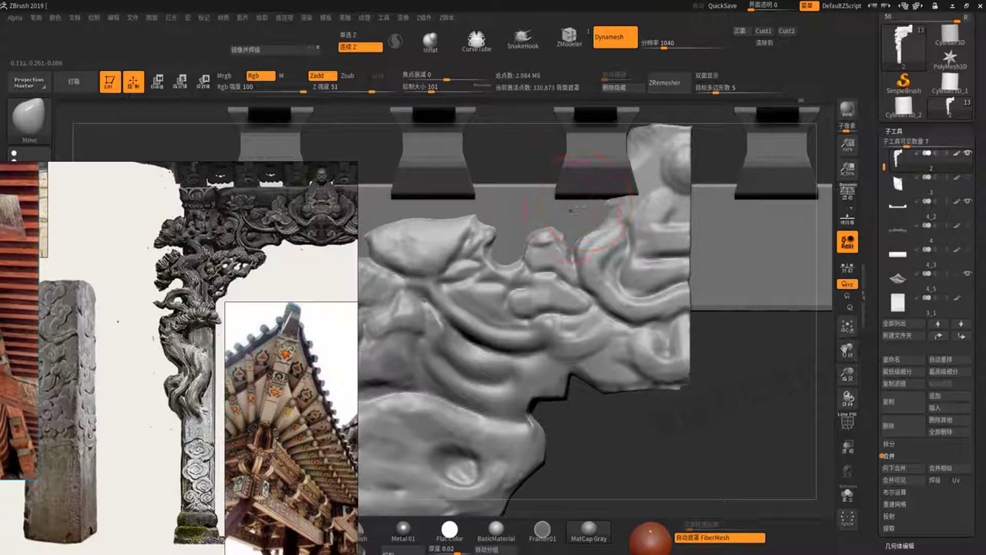
- Zoom in on the corner ornament and smooth and slightly raise its top
key("f")
left_click_drag(595, 357, 638, 372, "alt")
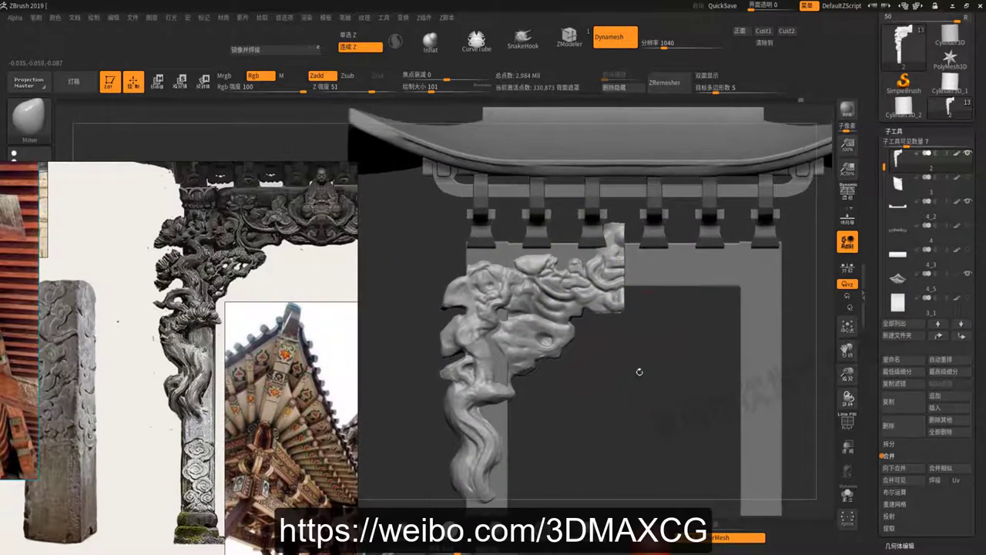
scroll(609, 250, "up", 3)
scroll(616, 248, "up", 3)
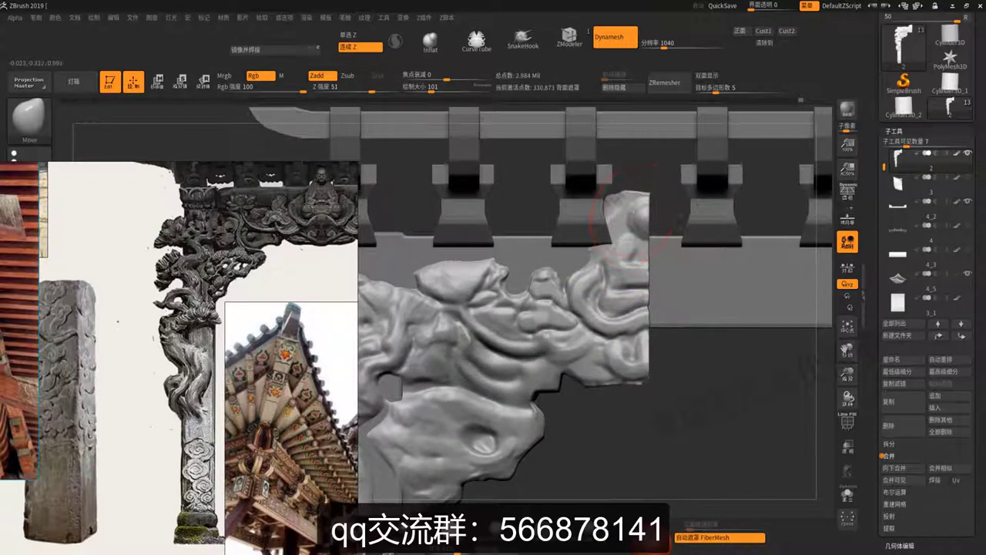
left_click_drag(616, 223, 638, 211, "shift")
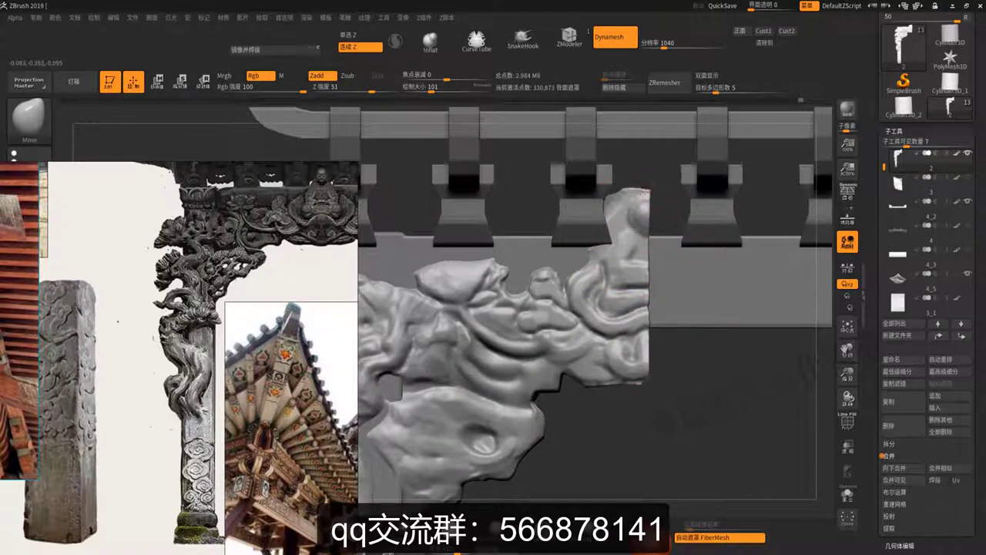
- Inspect the beam and brackets from below and select the PM3D_Cube3D1 frame subtool
right_click_drag(593, 302, 616, 249)
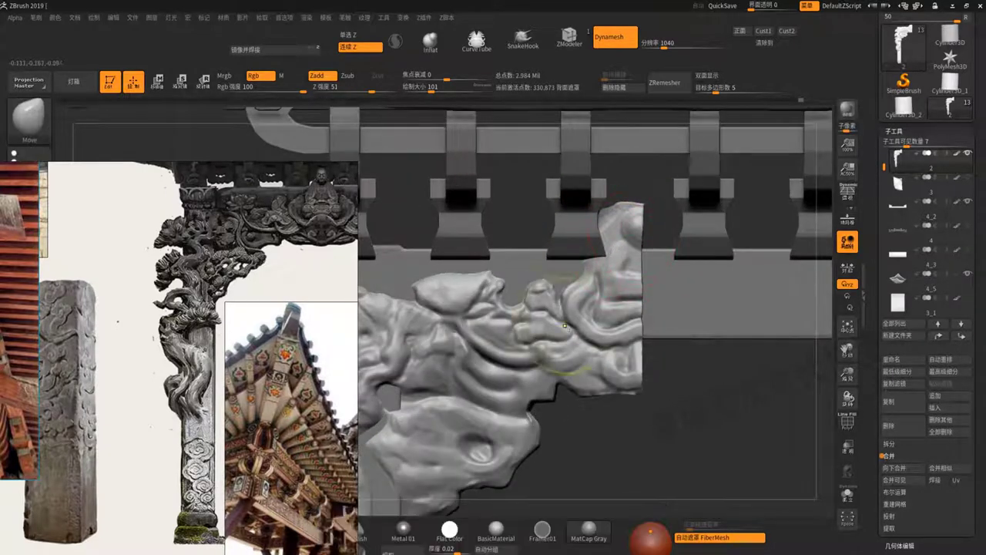
mouse_move(564, 325)
right_mouse_down("alt")
mouse_move(614, 395)
mouse_move(699, 338)
right_mouse_up("alt")
right_click_drag(693, 395, 712, 388, "alt")
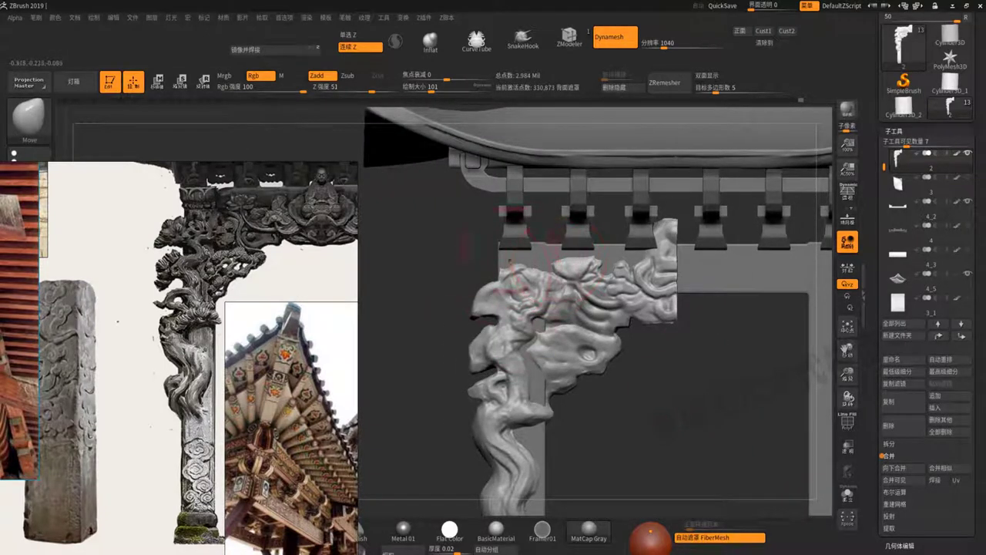
right_click_drag(658, 377, 530, 254)
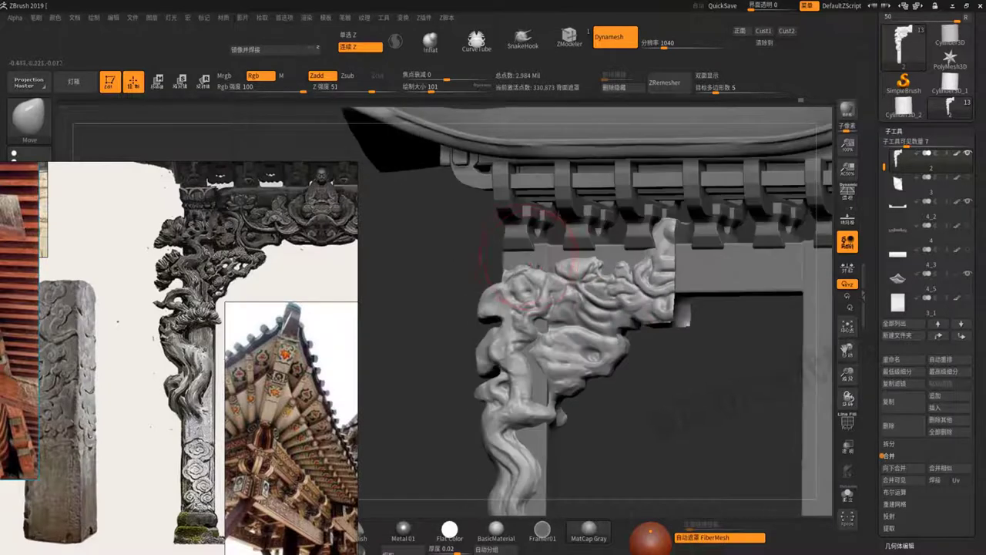
left_click(546, 260, "alt")
- Lower Draw Size to 71, view the whole gate, and open the Quick Pick 3D mesh library
right_click_drag(659, 412, 487, 247)
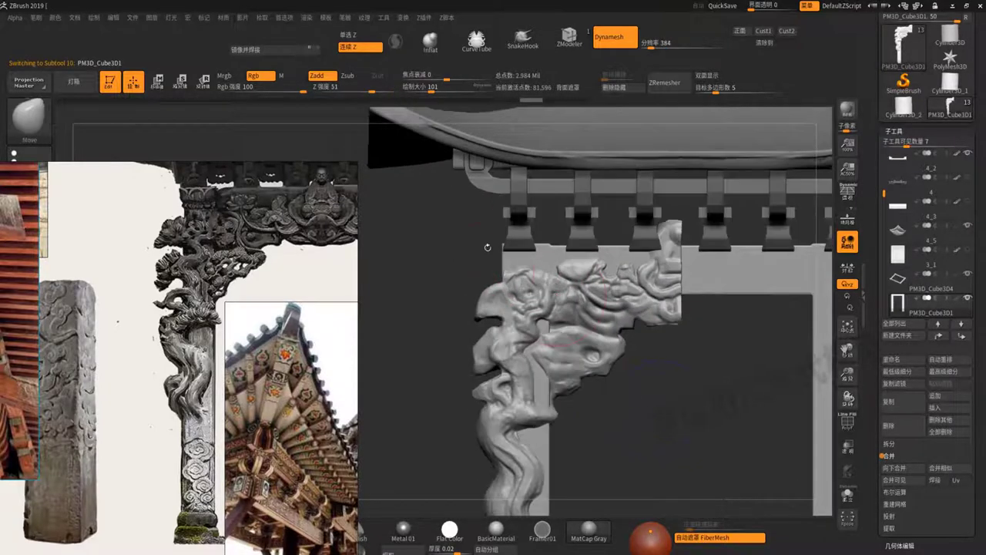
key("space")
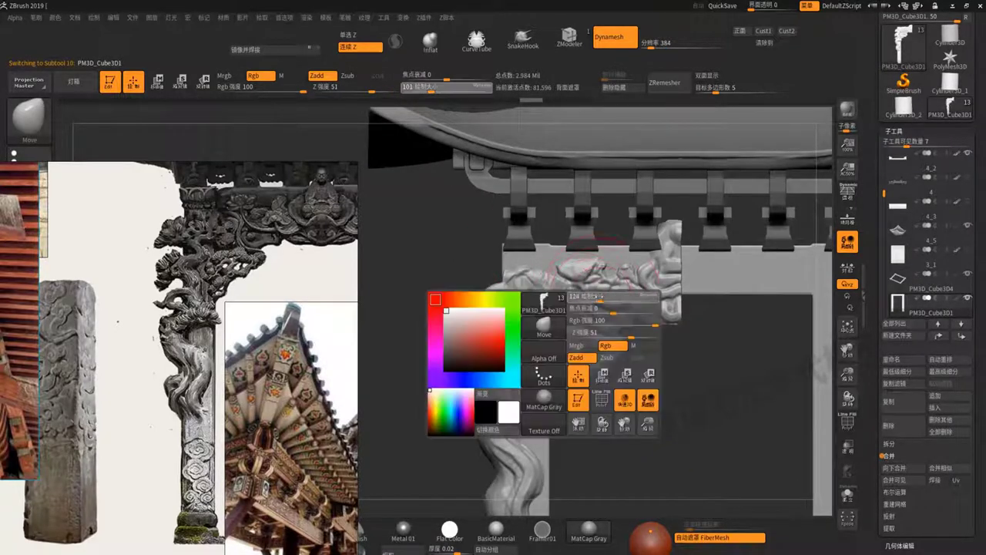
left_click_drag(605, 298, 579, 298)
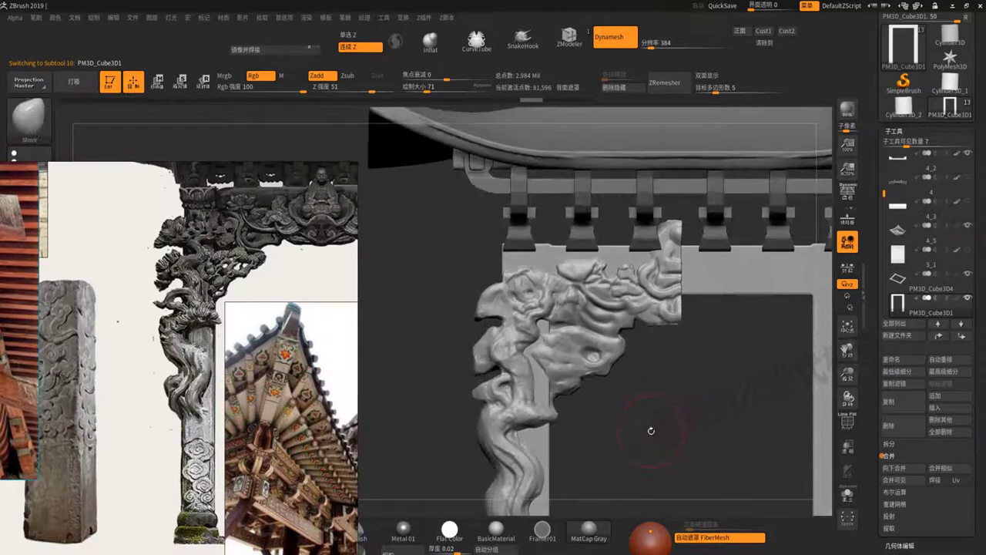
right_click_drag(477, 272, 548, 290, "ctrl")
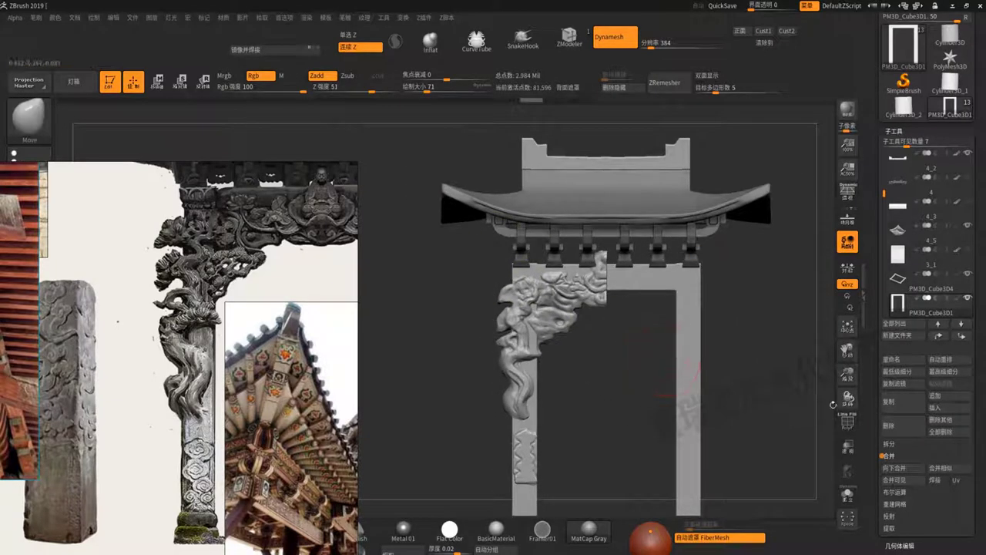
left_click(935, 396)
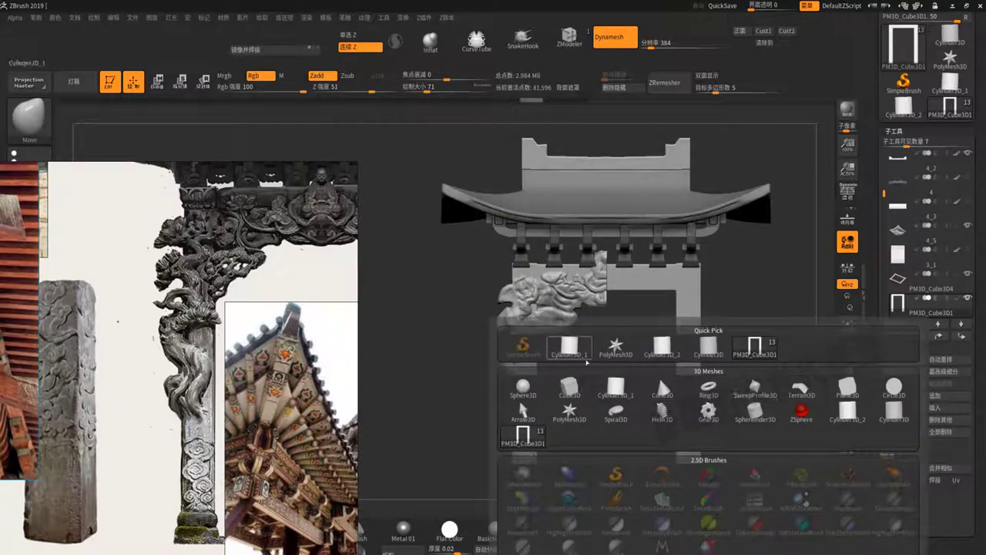
- Add a cube mesh from Quick Pick, select it, and frame it with Move/Transpose active
left_click(594, 383)
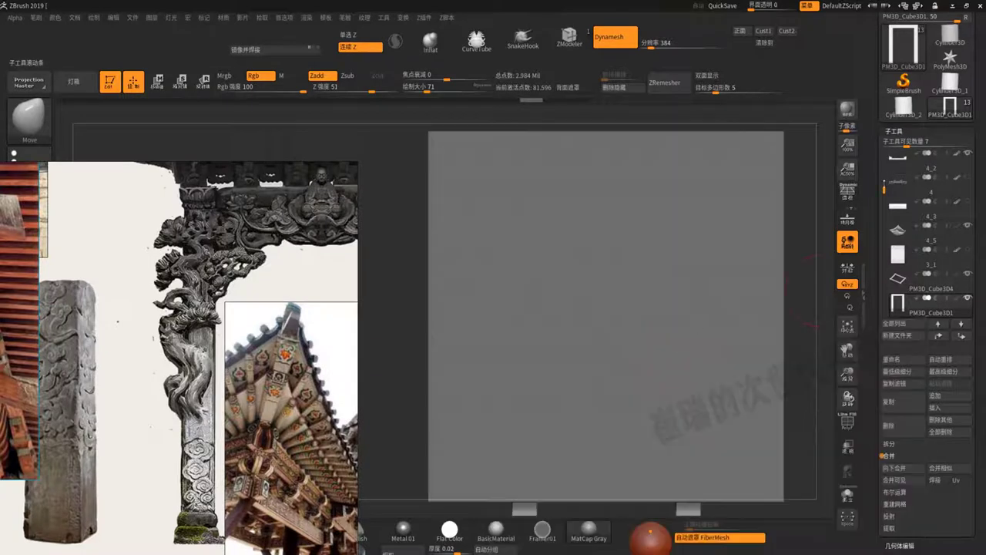
left_click(724, 275, "alt")
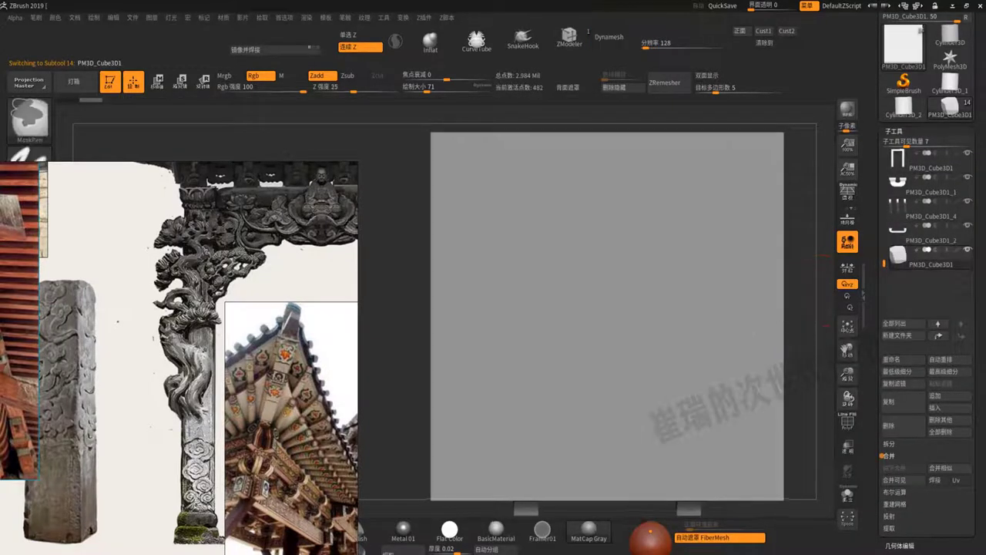
key("w")
key("f")
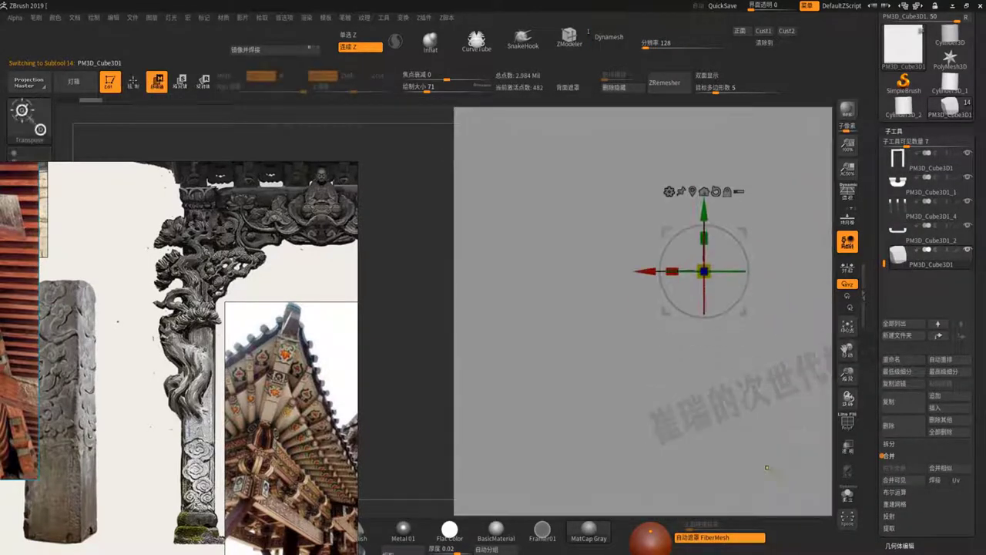
key("f")
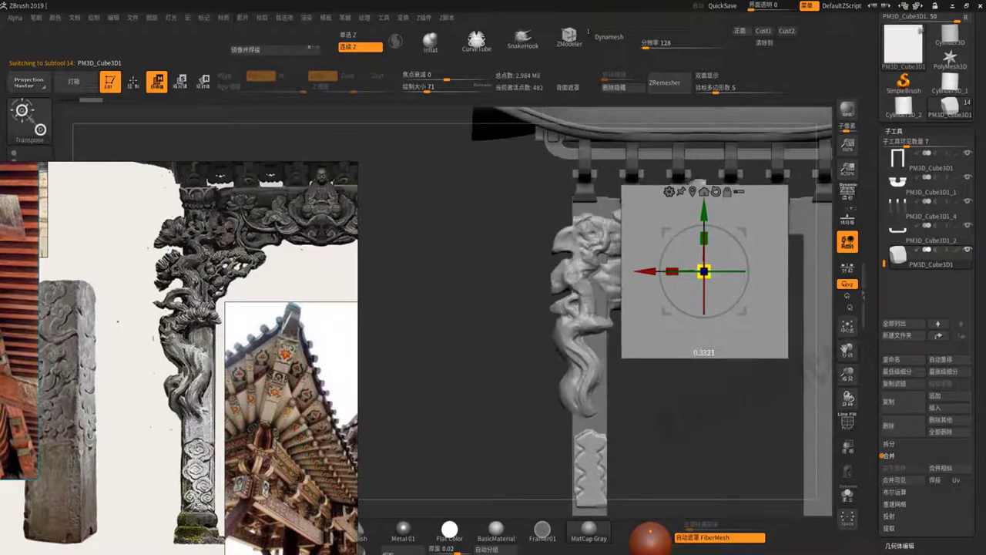
key("f")
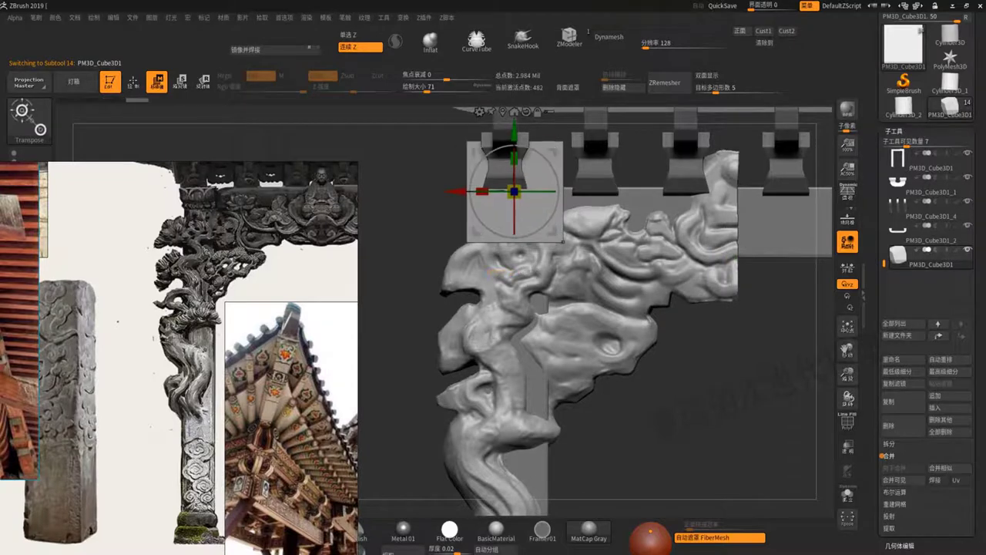
- Scale the cube to about 0.71 and seat it atop the column under the brackets
left_click_drag(739, 385, 662, 385)
left_click_drag(514, 191, 518, 192)
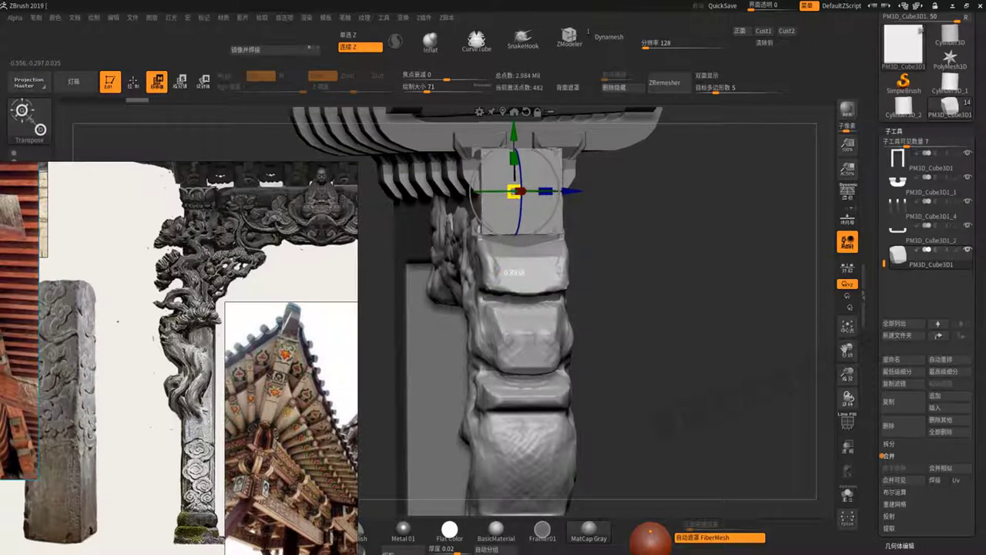
left_click_drag(740, 347, 663, 347)
right_click_drag(649, 346, 650, 391, "ctrl")
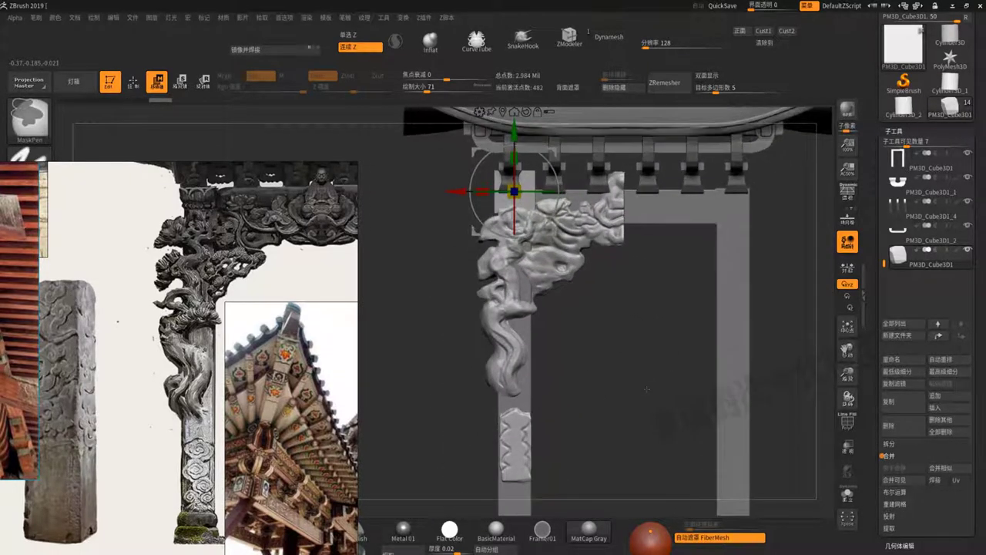
left_click_drag(650, 392, 590, 391)
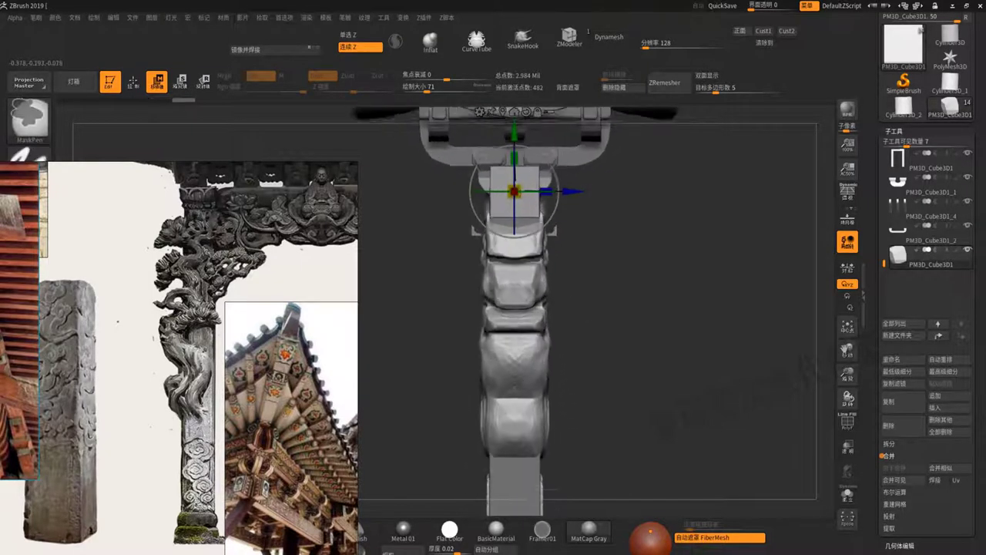
left_click_drag(589, 391, 678, 392)
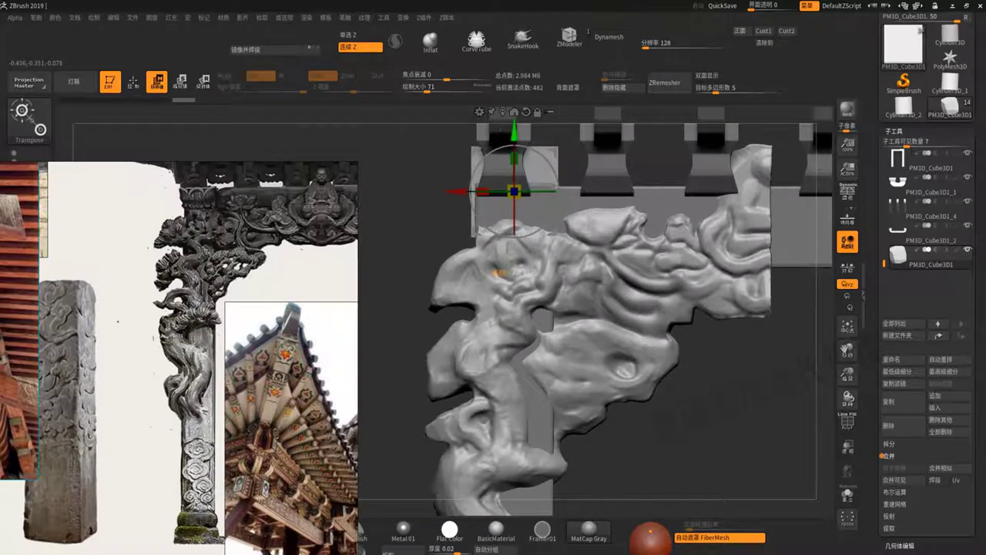
left_click_drag(514, 190, 518, 228, "alt")
mouse_move(678, 431)
left_mouse_down()
mouse_move(709, 428)
mouse_move(728, 408)
left_mouse_up()
- Select the pillar frame subtool and collapse the Subtool palette
left_click(732, 406, "alt")
mouse_move(731, 406)
right_mouse_down("ctrl")
mouse_move(731, 431)
mouse_move(716, 293)
right_mouse_up("ctrl")
left_click(895, 131)
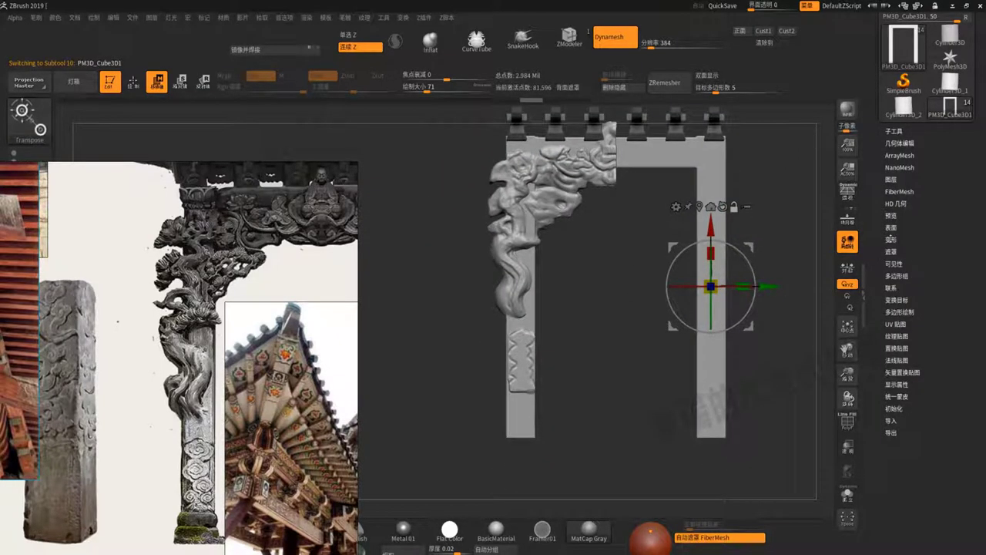
- Thin the pillar frame with Deformation Inflate -5, check the pillars, and return to Draw mode
left_click(891, 240)
scroll(974, 352, "down", 3)
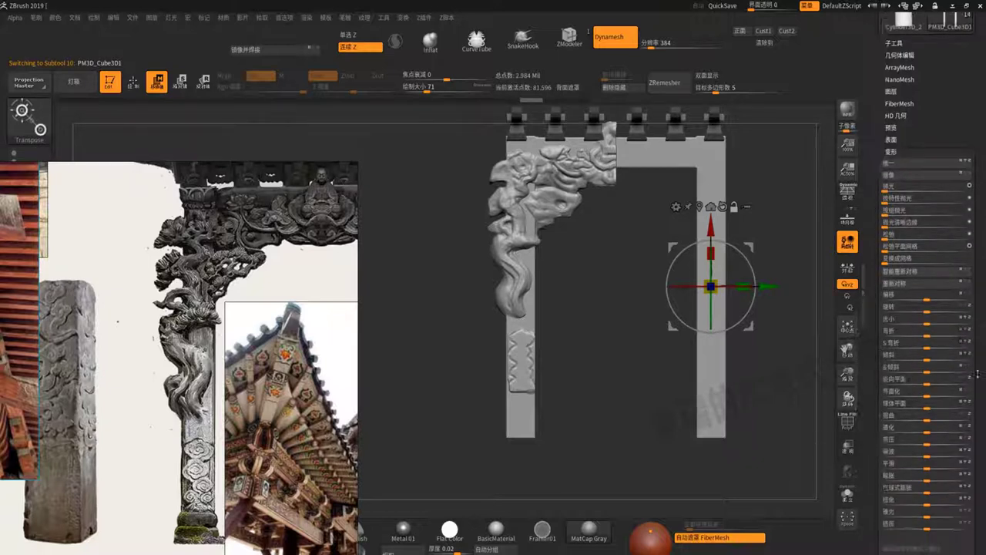
scroll(973, 352, "down", 3)
left_click_drag(925, 382, 924, 383)
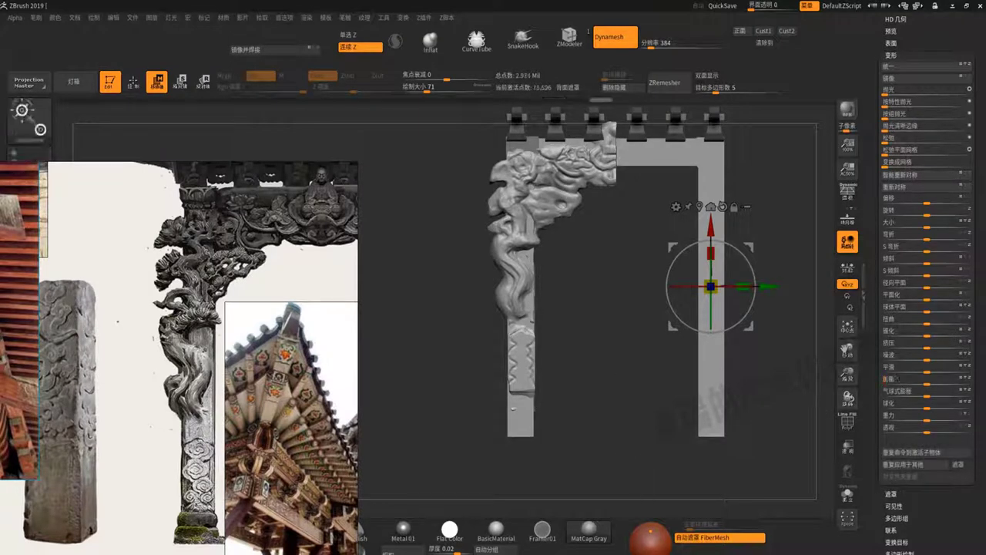
left_click_drag(586, 462, 509, 463)
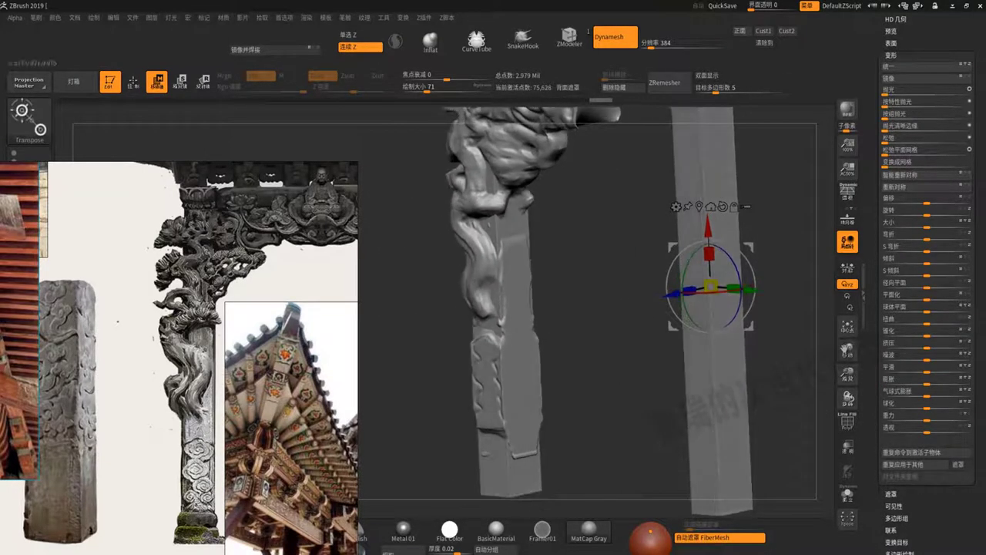
mouse_move(826, 420)
left_mouse_down()
mouse_move(771, 447)
mouse_move(801, 463)
left_mouse_up()
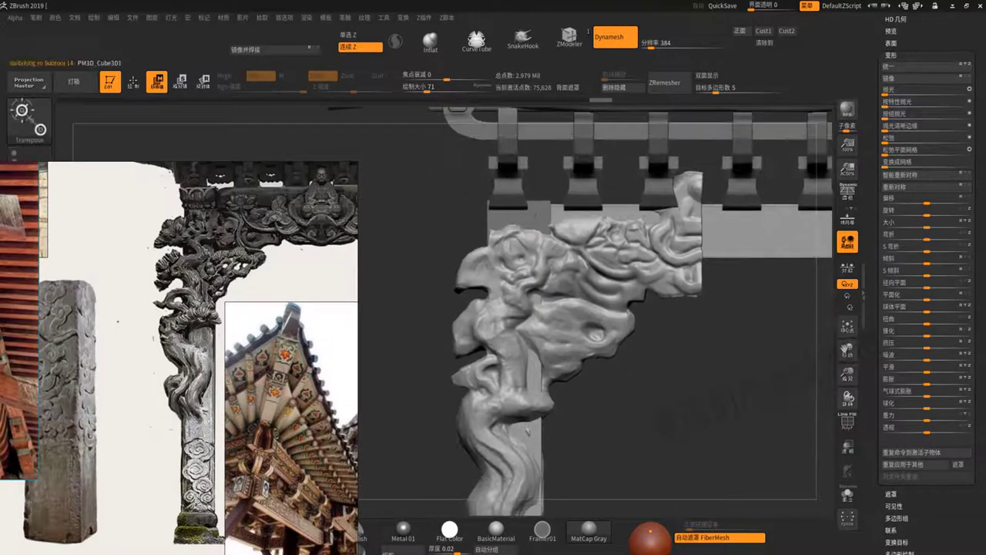
key("q")
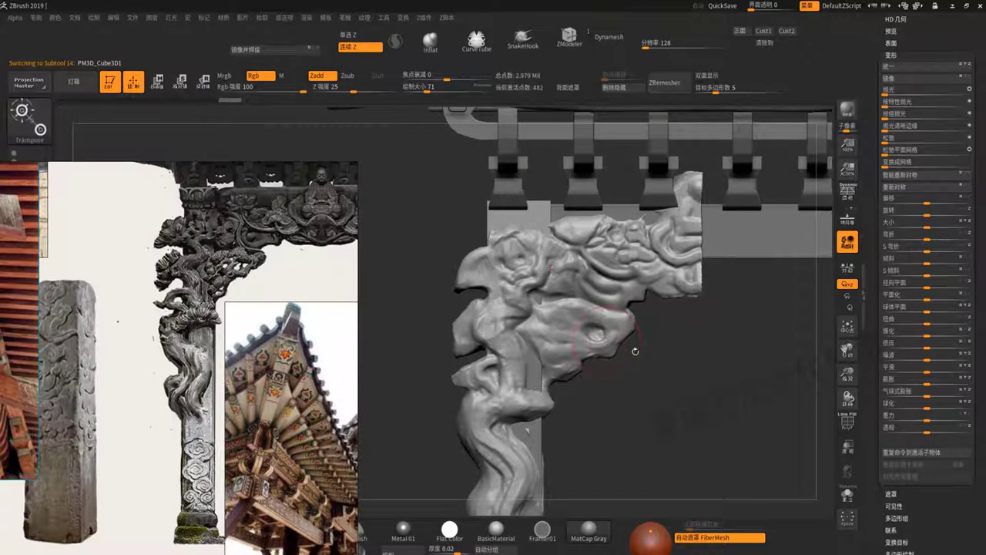
- Select the small cube subtool and choose the DamStandard brush with Zsub
left_click(516, 216, "alt")
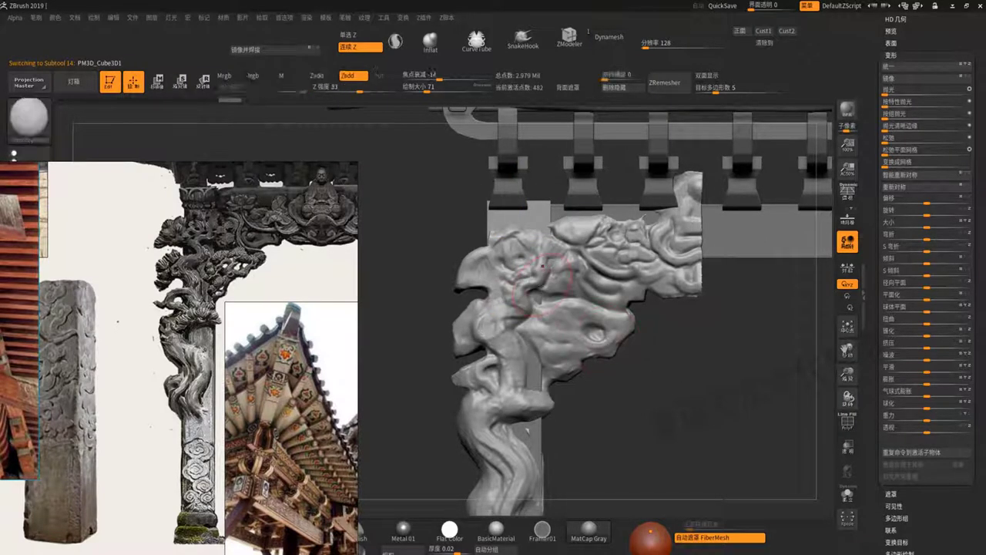
scroll(539, 270, "up", 5)
left_click(495, 168, "alt")
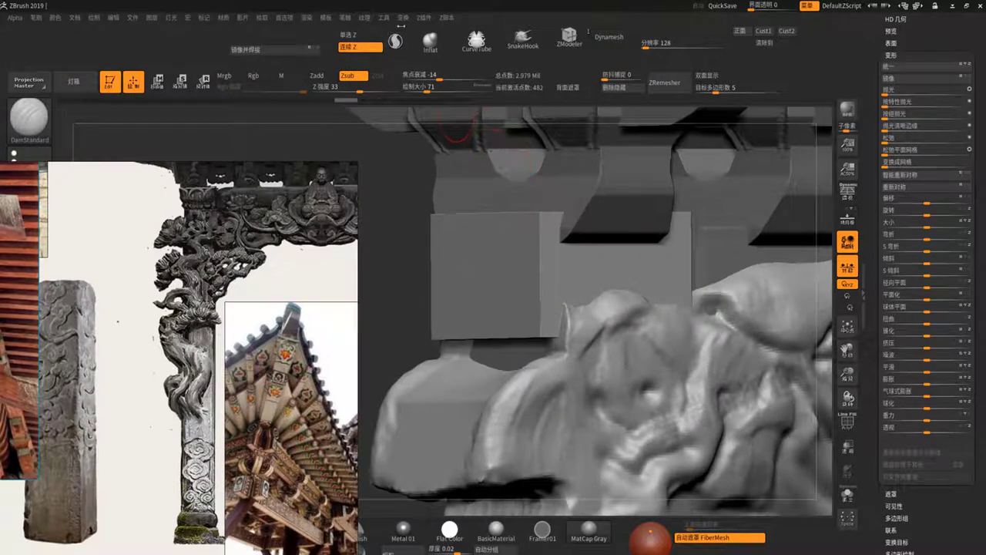
left_click(402, 18)
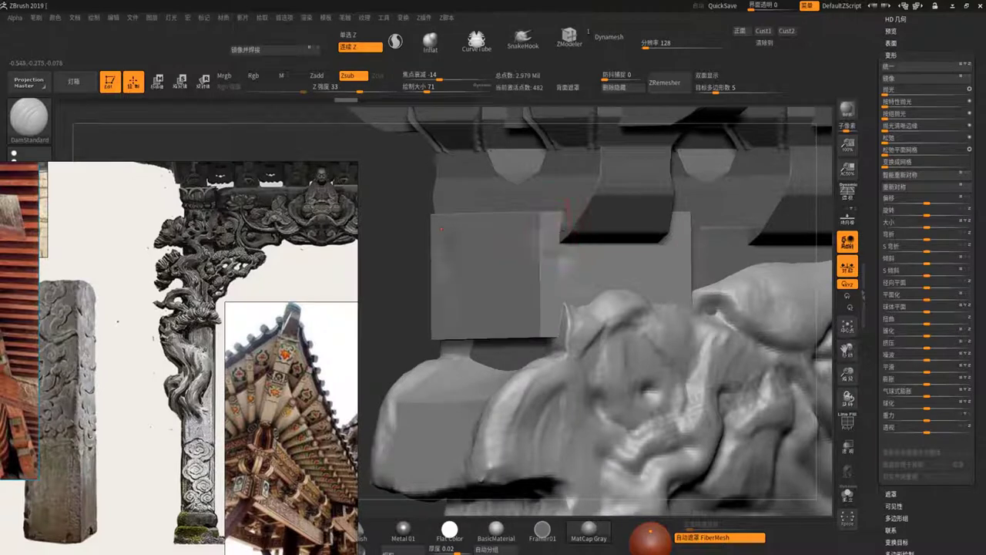
- Dynamesh the cube at resolution 1368 and turn it to face front-on
left_click_drag(646, 47, 670, 47)
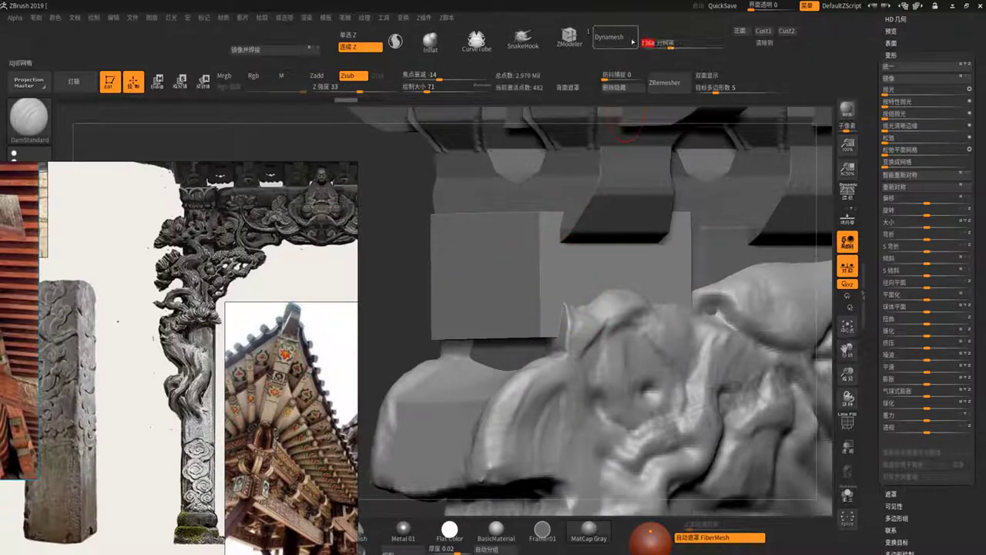
left_click(615, 37)
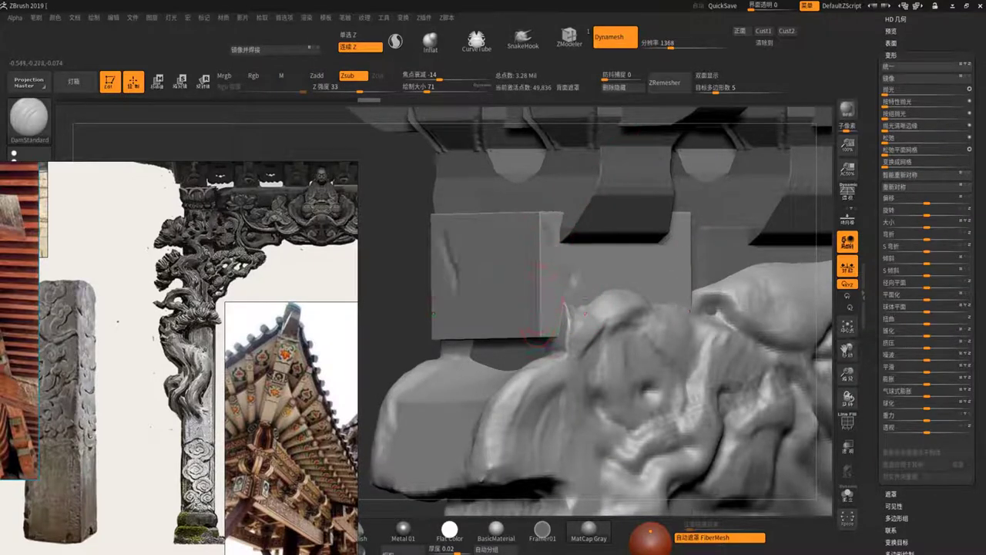
left_click_drag(391, 339, 674, 266)
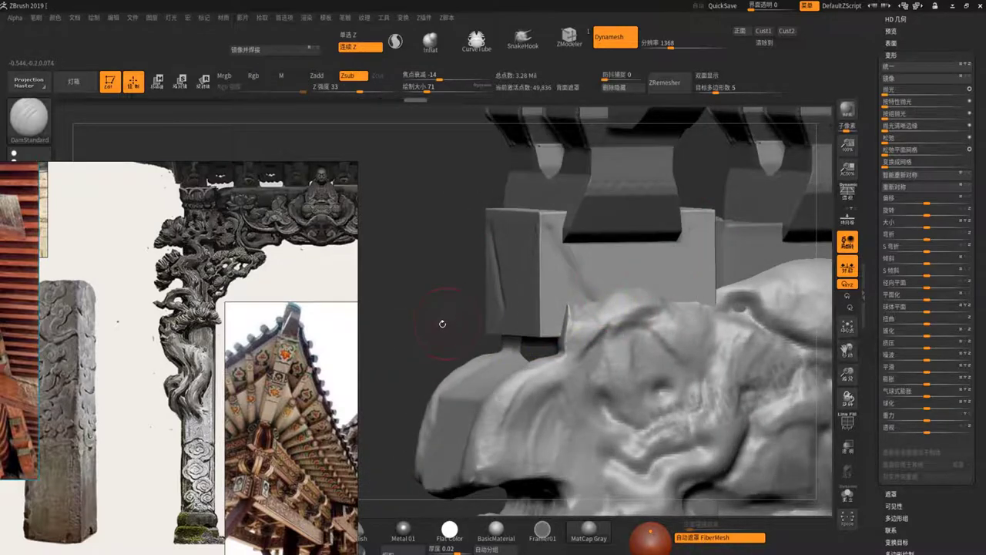
right_click_drag(440, 324, 501, 311, "ctrl")
left_click_drag(501, 310, 539, 308)
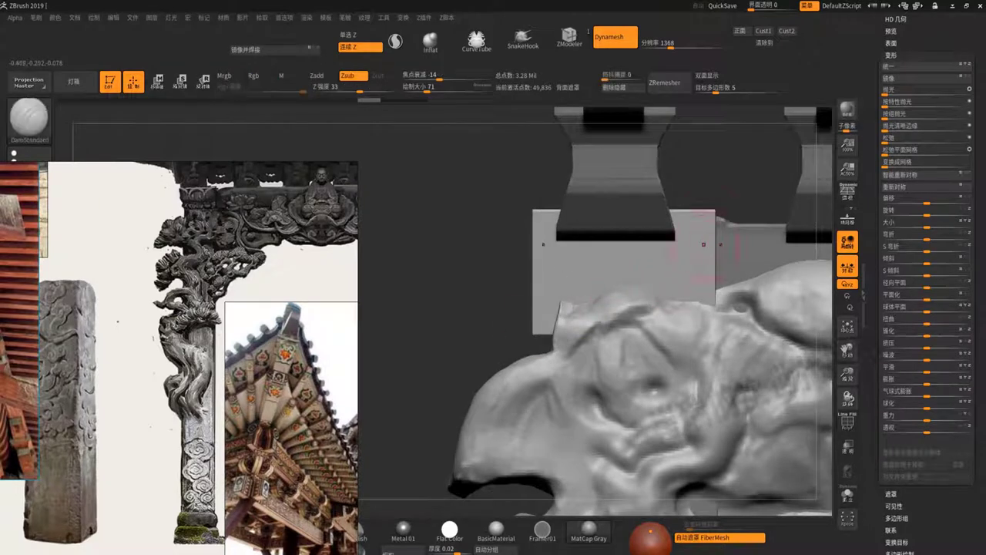
- Carve two diagonal creases forming an X, keeping the upper-right one after undo/redo
left_click_drag(709, 234, 624, 293)
left_click_drag(549, 224, 628, 300)
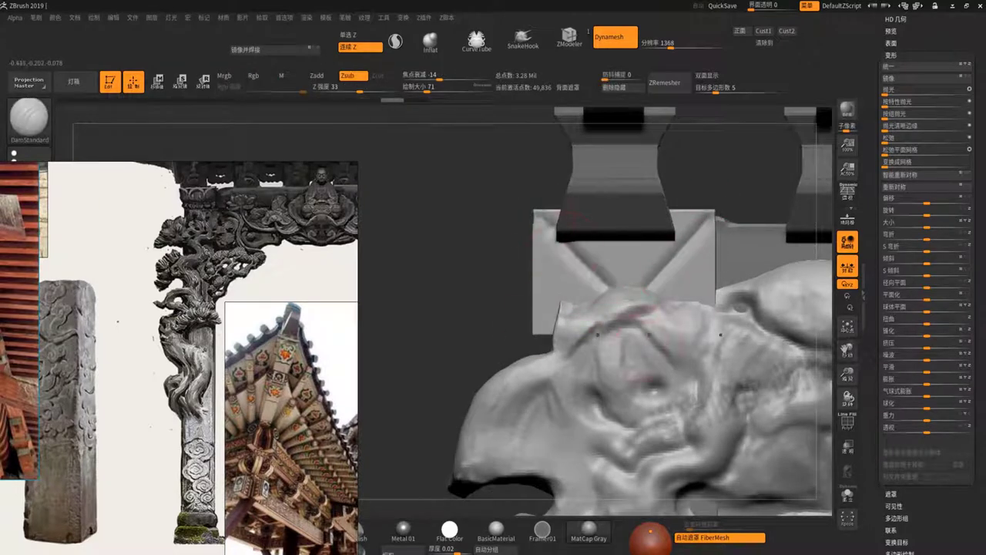
key("ctrl+z")
key("ctrl+z")
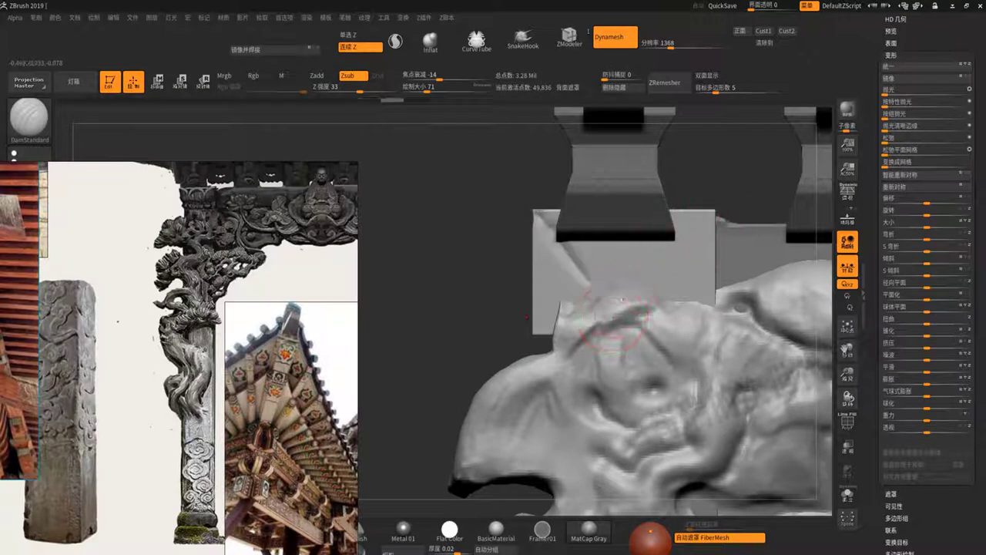
key("ctrl+shift+z")
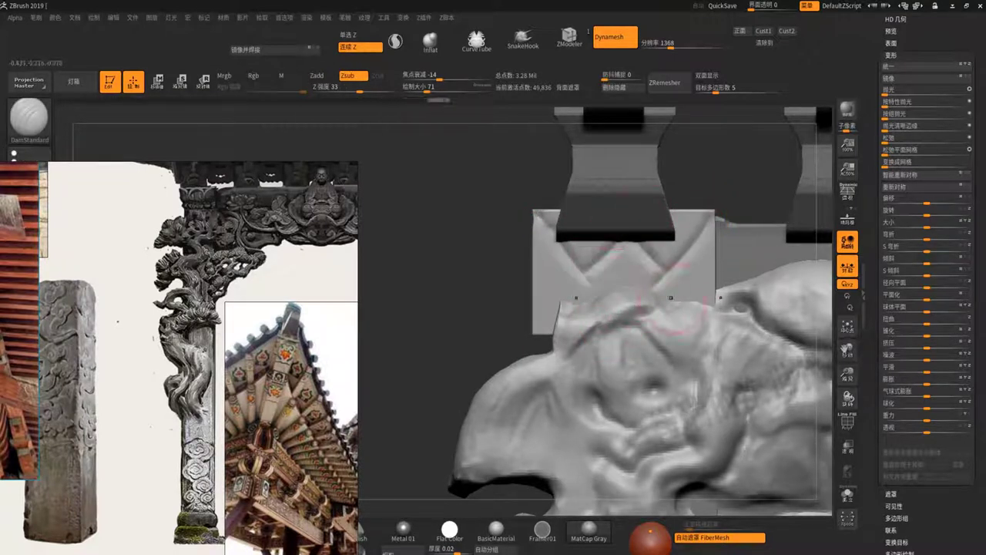
mouse_move(431, 231)
left_mouse_down()
mouse_move(477, 324)
mouse_move(561, 304)
left_mouse_up()
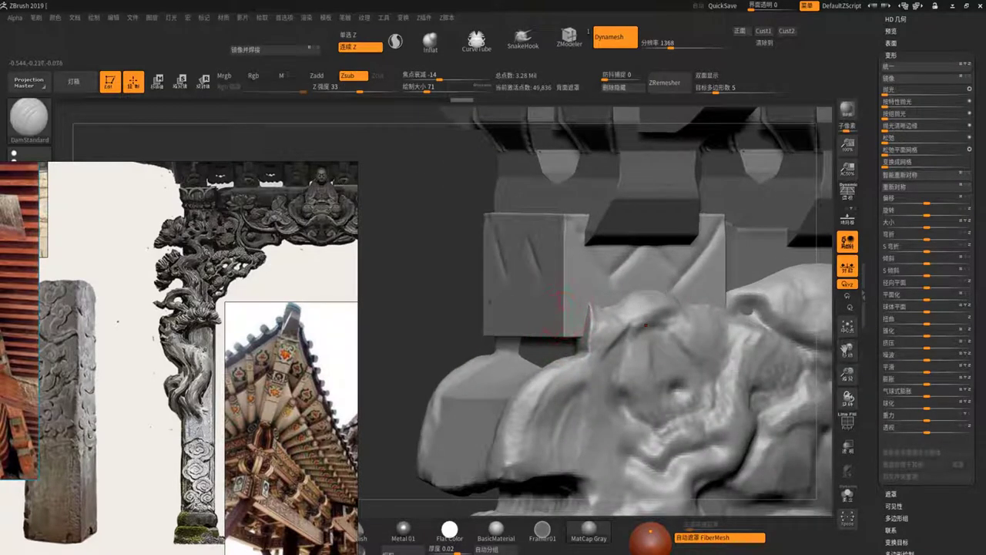
right_click_drag(562, 339, 545, 339)
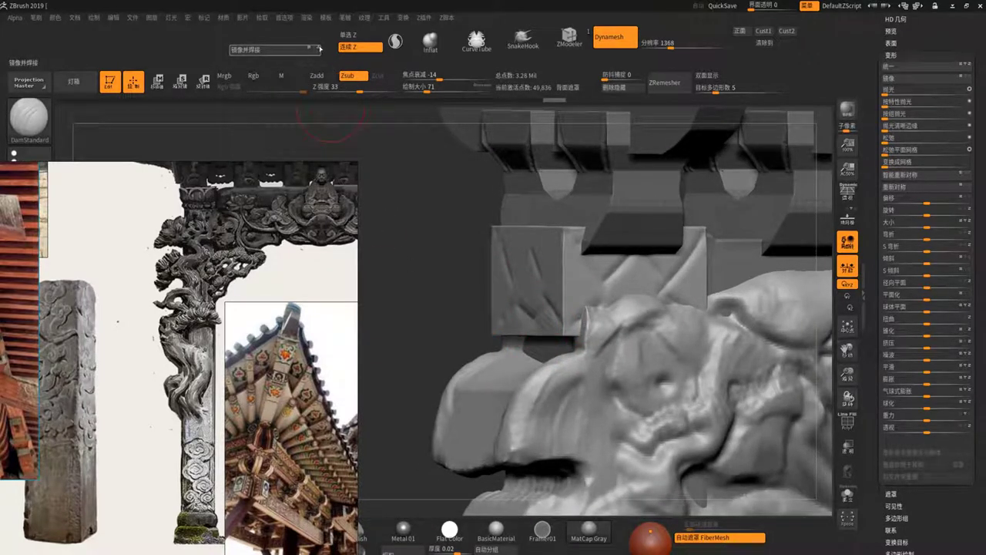
- Mirror and weld the creases, inspect the result, and Solo the box panel
left_click(293, 51)
mouse_move(438, 312)
right_mouse_down()
mouse_move(481, 366)
mouse_move(474, 339)
mouse_move(418, 293)
mouse_move(522, 209)
right_mouse_up()
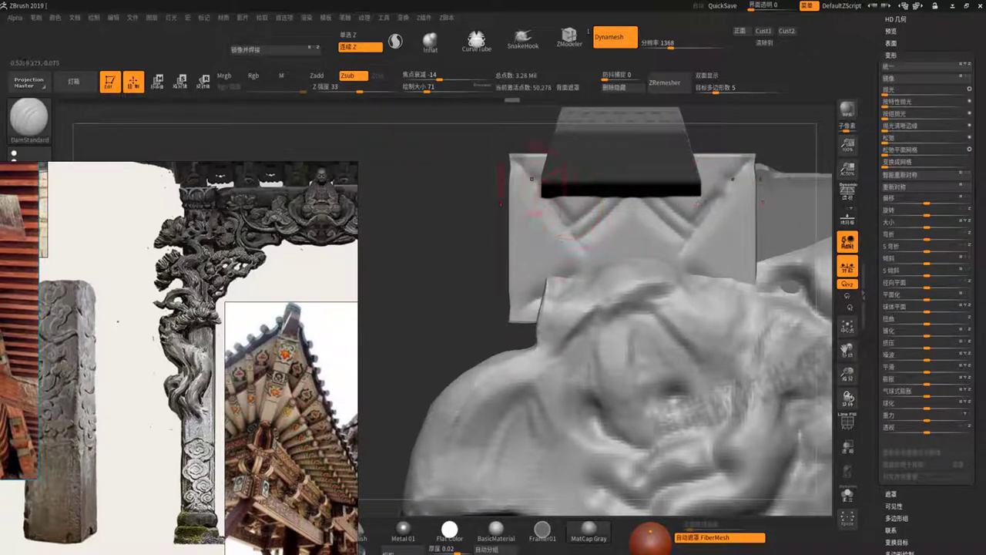
right_click_drag(593, 370, 485, 218)
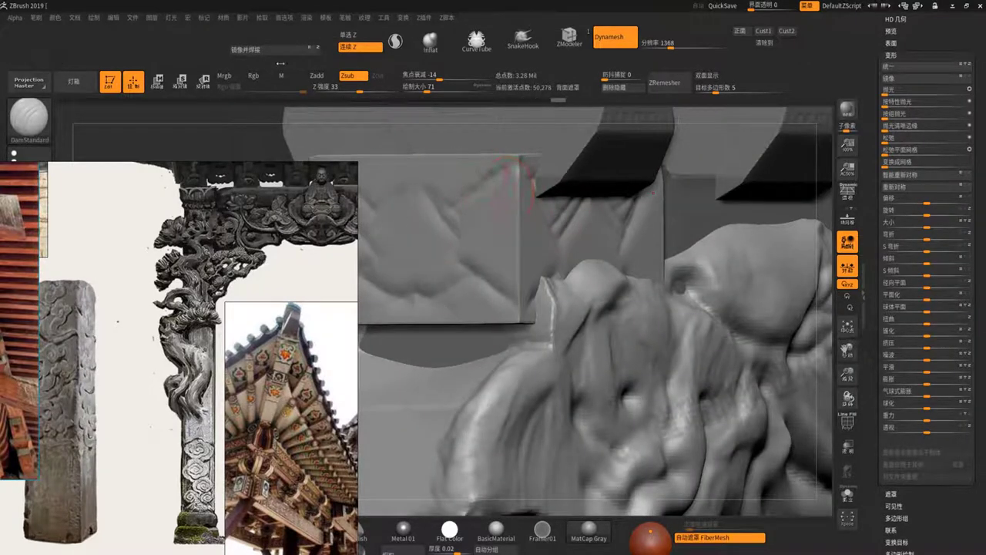
right_click_drag(473, 176, 400, 165, "ctrl")
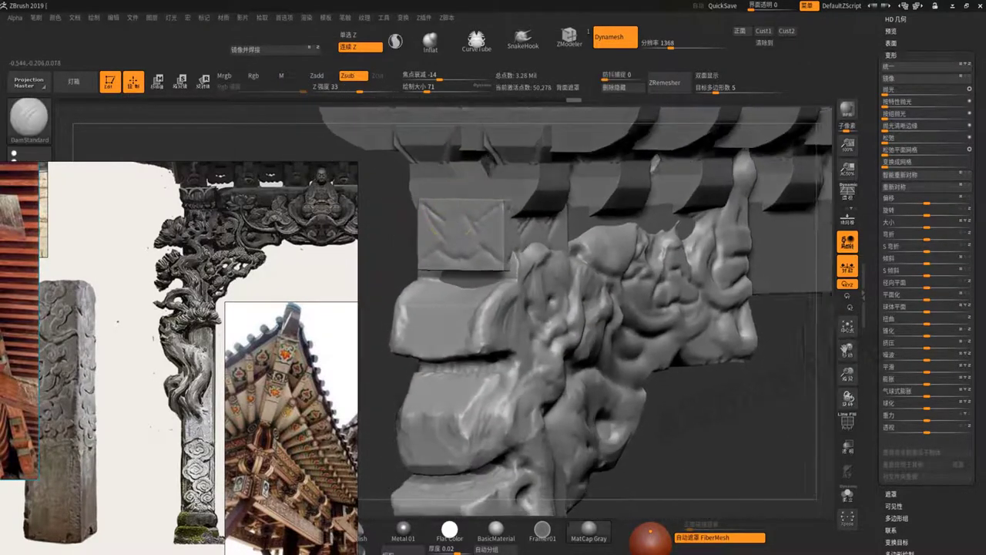
mouse_move(396, 282)
right_mouse_down()
mouse_move(416, 262)
mouse_move(396, 323)
mouse_move(390, 294)
right_mouse_up()
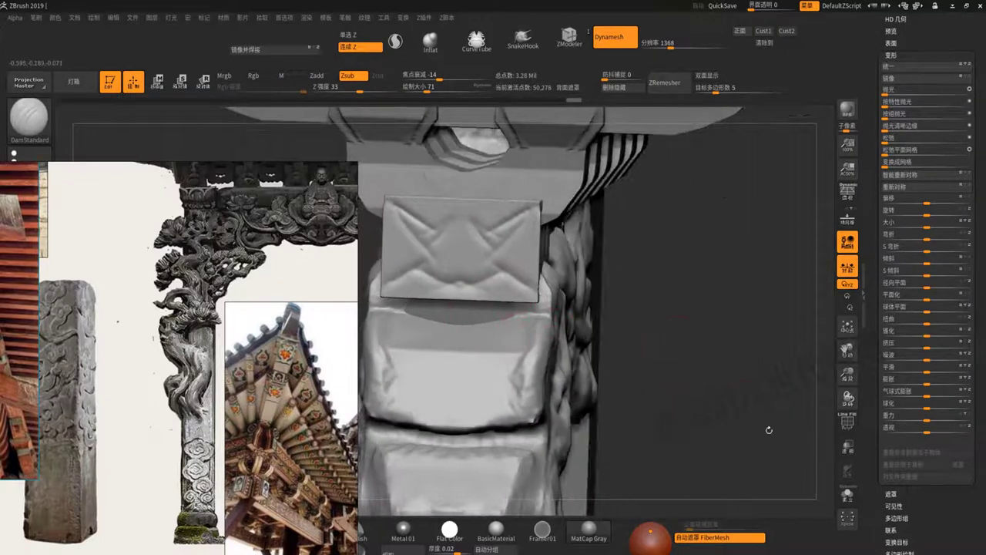
left_click(848, 496)
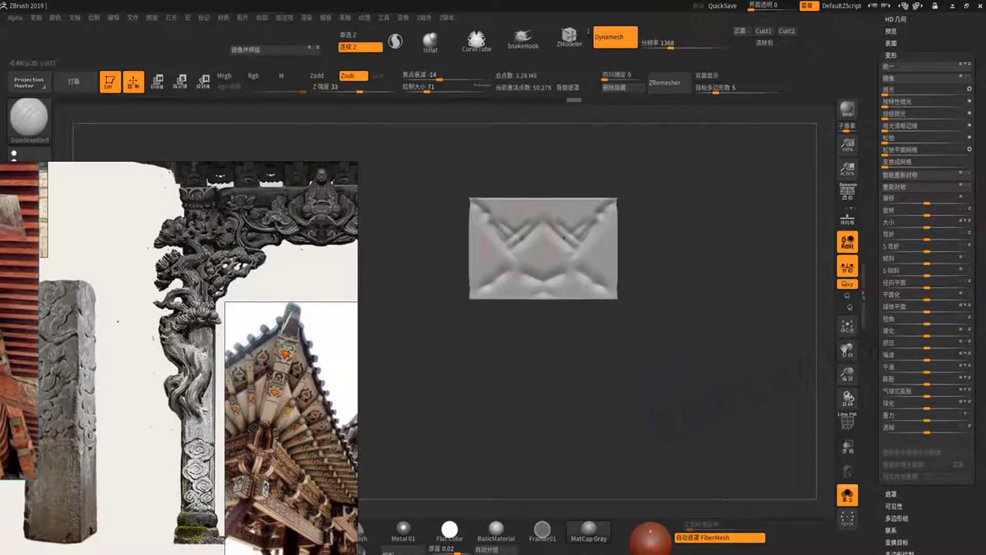
- Build up clay along the box's top edge and upper face with ClayBuildup
key("b")
key("c")
key("l")
key("b")
key("c")
key("b")
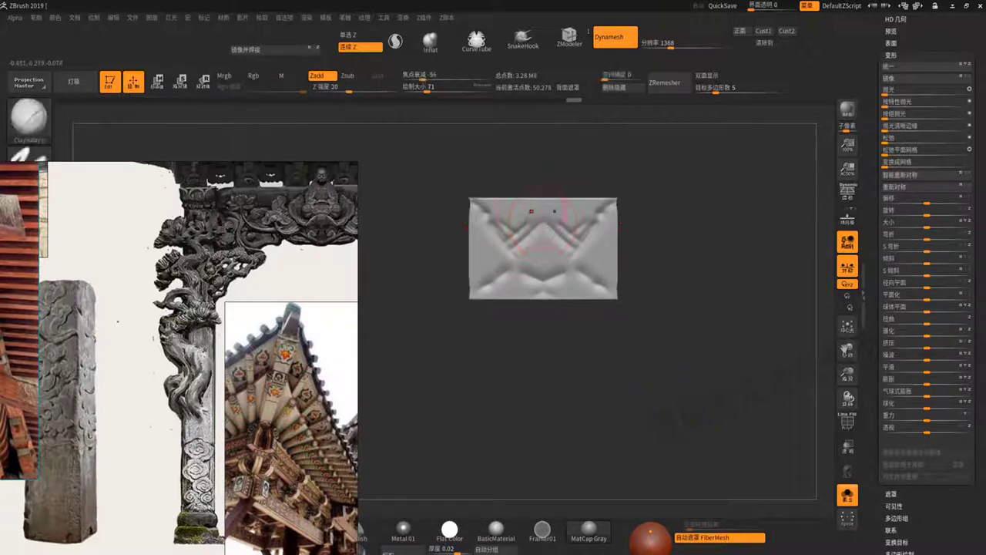
mouse_move(542, 219)
right_mouse_down("ctrl")
mouse_move(586, 193)
mouse_move(678, 183)
right_mouse_up("ctrl")
mouse_move(497, 194)
left_mouse_down()
mouse_move(484, 201)
mouse_move(531, 193)
mouse_move(520, 227)
mouse_move(522, 209)
mouse_move(566, 212)
mouse_move(490, 202)
mouse_move(497, 216)
left_mouse_up()
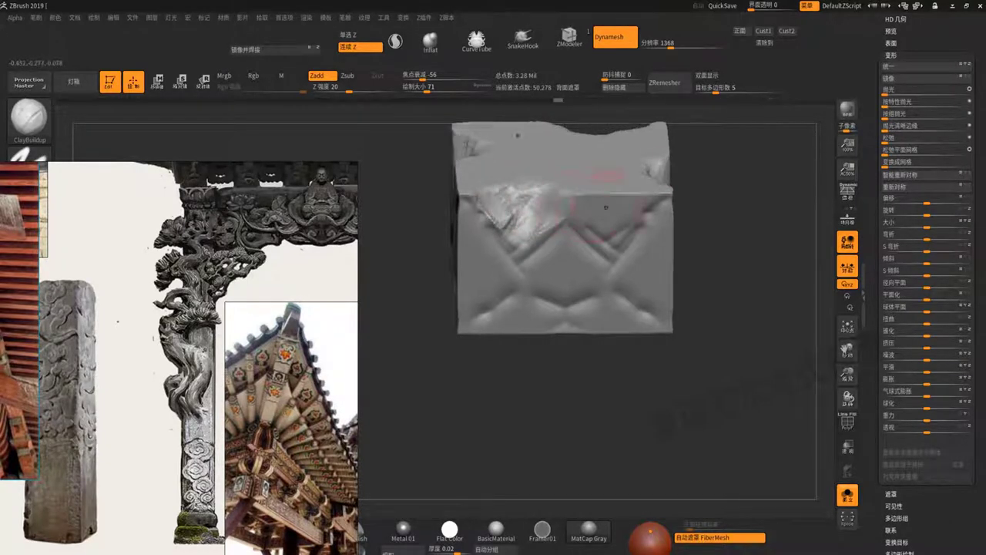
mouse_move(606, 207)
left_mouse_down()
mouse_move(570, 201)
mouse_move(605, 227)
left_mouse_up()
mouse_move(585, 192)
left_mouse_down()
mouse_move(609, 232)
mouse_move(608, 201)
mouse_move(639, 227)
mouse_move(648, 215)
mouse_move(616, 219)
mouse_move(601, 186)
mouse_move(584, 205)
mouse_move(610, 231)
left_mouse_up()
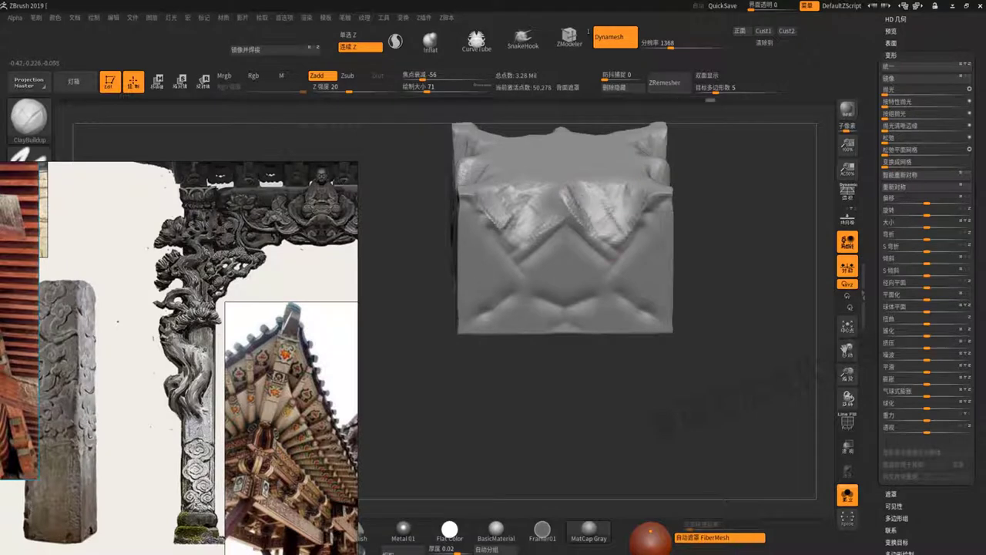
- Trim the panel's lower section along a straight ClipCurve line into a flat ledge
mouse_move(585, 231)
right_mouse_down()
mouse_move(601, 247)
mouse_move(747, 297)
right_mouse_up()
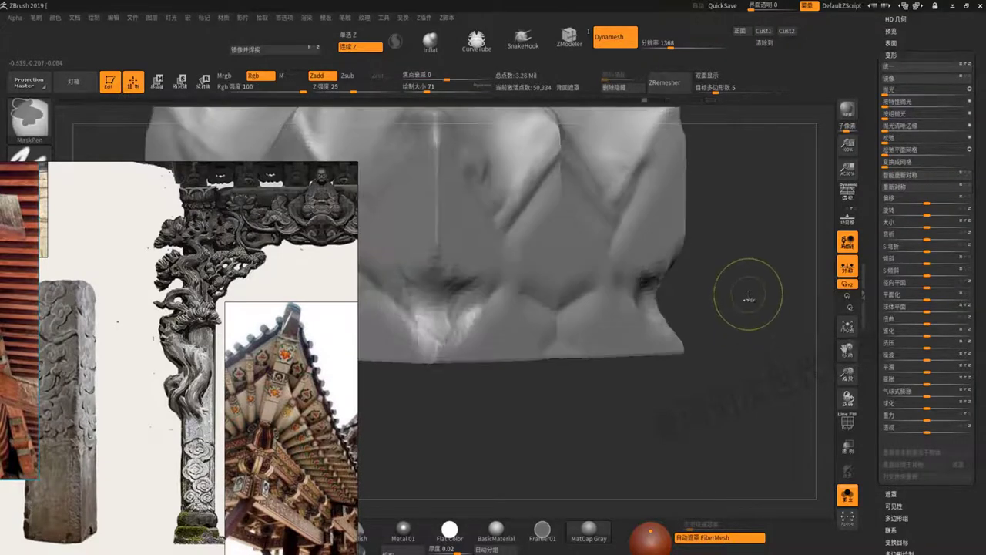
left_click_drag(748, 298, 729, 277)
mouse_move(684, 249)
left_mouse_down()
mouse_move(697, 235)
mouse_move(661, 279)
mouse_move(650, 272)
mouse_move(638, 286)
left_mouse_up()
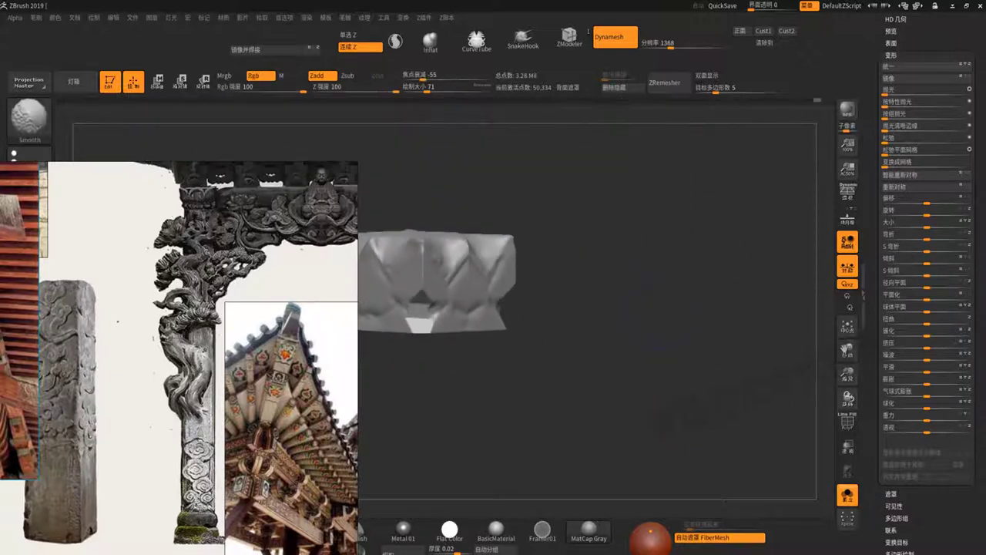
left_click_drag(706, 344, 626, 397)
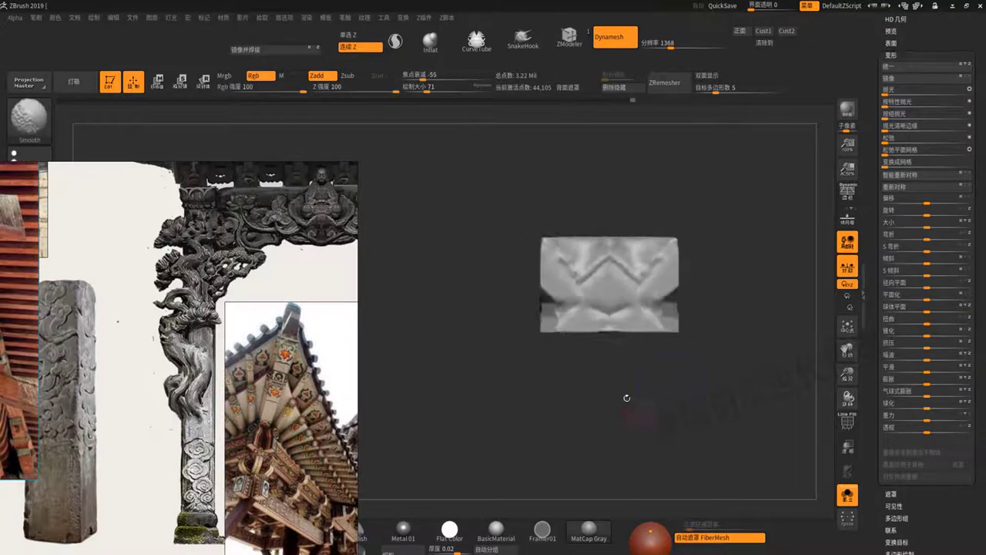
- Clip off the panel's ragged right edge along a cut line
scroll(569, 309, "up", 3)
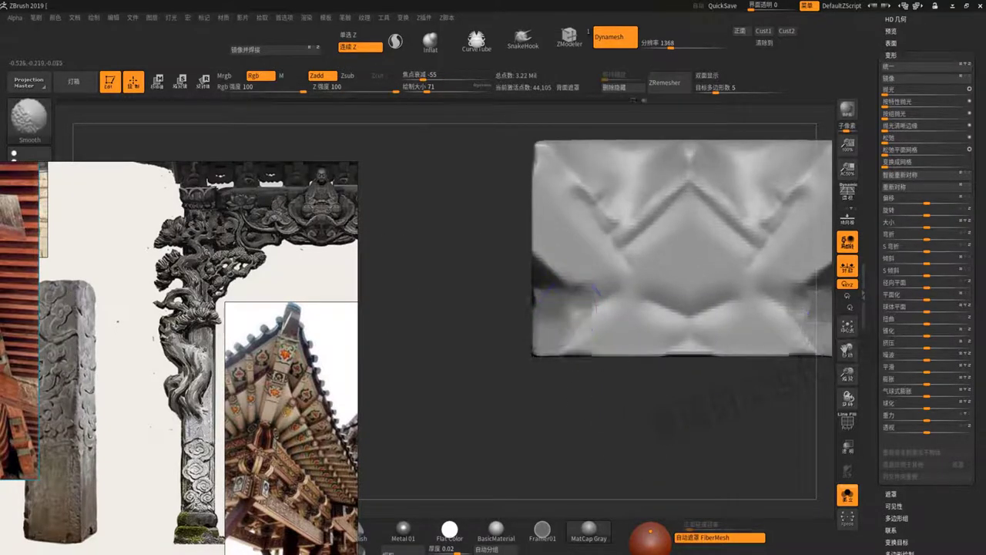
scroll(593, 292, "down", 3)
mouse_move(593, 292)
left_mouse_down()
mouse_move(605, 413)
mouse_move(594, 385)
mouse_move(656, 413)
mouse_move(622, 398)
left_mouse_up()
scroll(676, 280, "up", 3)
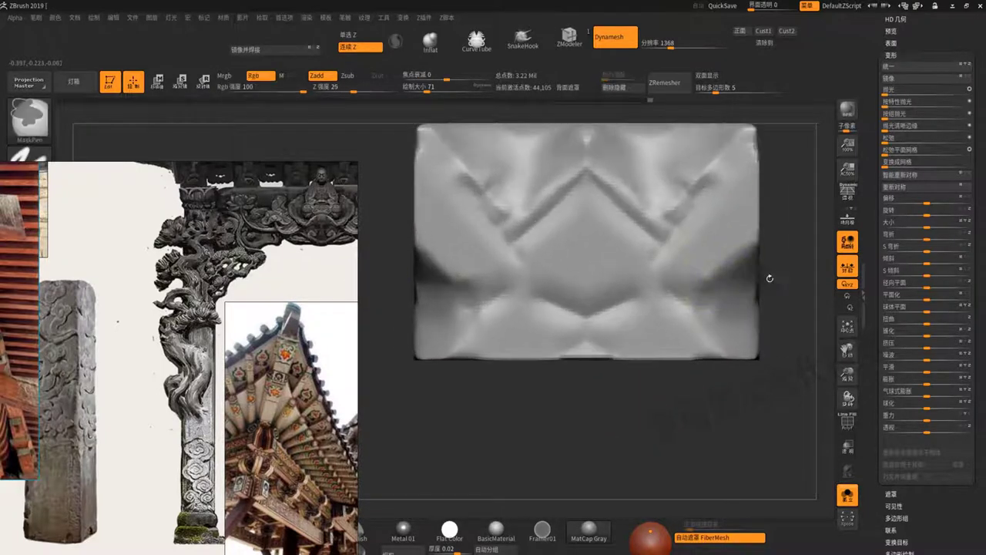
left_click_drag(720, 208, 667, 267, "ctrl+shift")
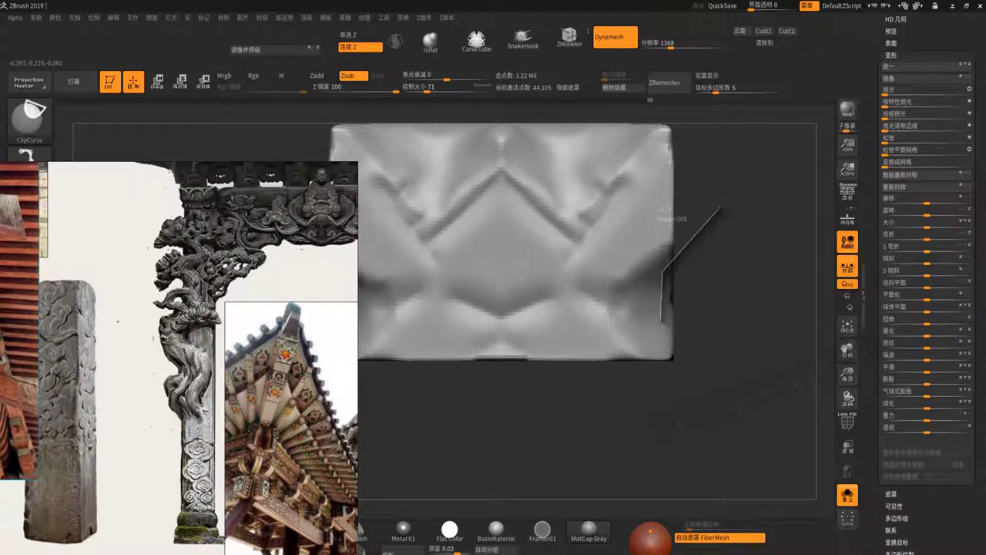
left_click_drag(697, 370, 697, 370, "ctrl+shift")
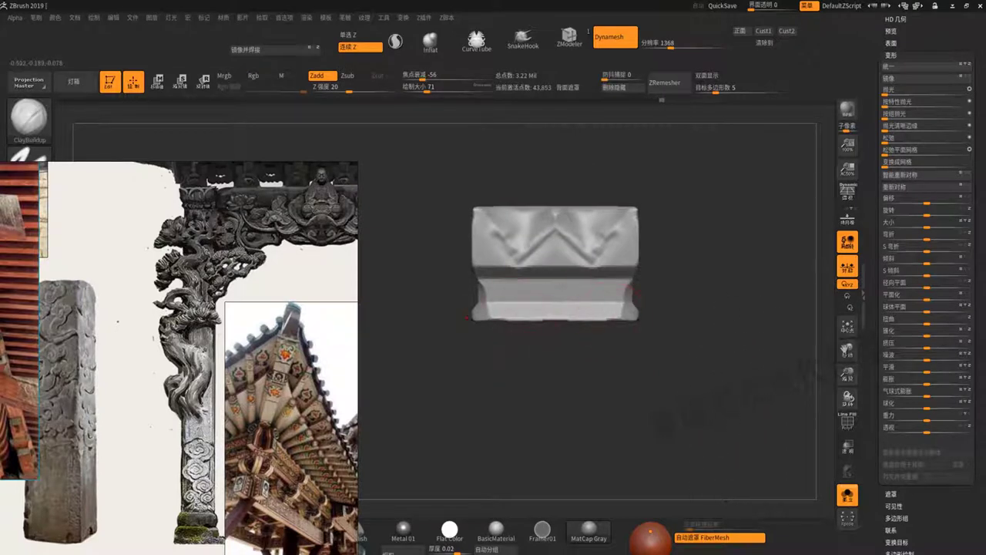
- Pull the dark band's middle down into a dip with the Move brush and smooth it
mouse_move(778, 318)
right_mouse_down("alt")
mouse_move(737, 301)
mouse_move(756, 302)
mouse_move(543, 325)
right_mouse_up("alt")
key("shift")
key("b")
key("m")
key("v")
key("space")
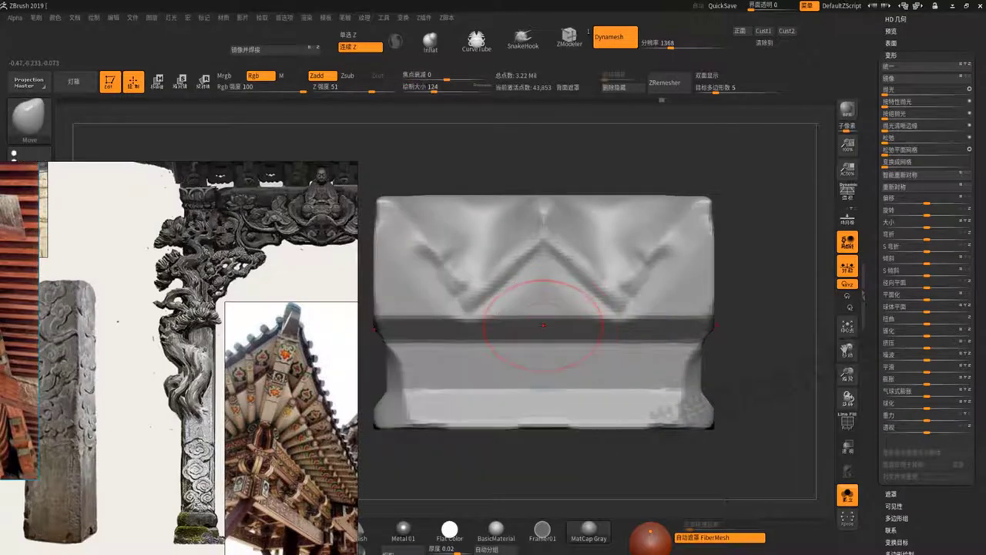
left_click_drag(543, 325, 547, 354)
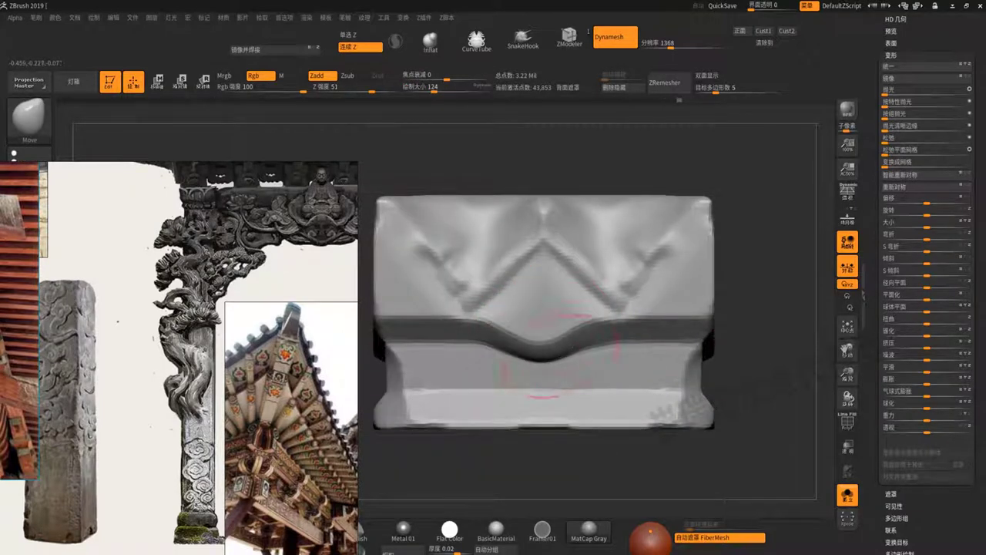
left_click_drag(544, 348, 541, 344, "shift")
key("space")
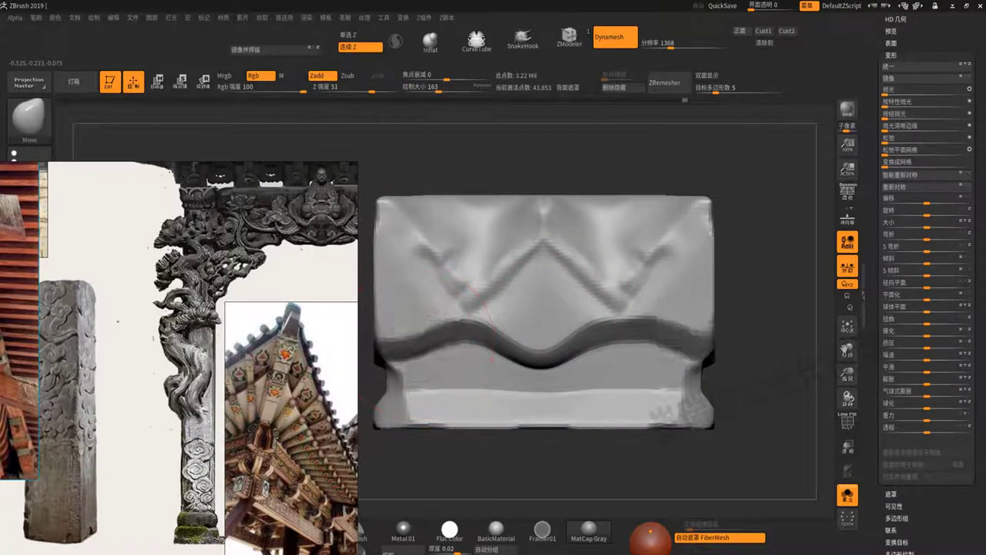
- Clip the panel's top-left corner and top into sharp peaks, then view the gate from above
mouse_move(420, 332)
right_mouse_down("ctrl")
mouse_move(461, 240)
mouse_move(478, 308)
mouse_move(396, 198)
mouse_move(510, 205)
right_mouse_up("ctrl")
left_click_drag(381, 231, 424, 251, "ctrl+shift")
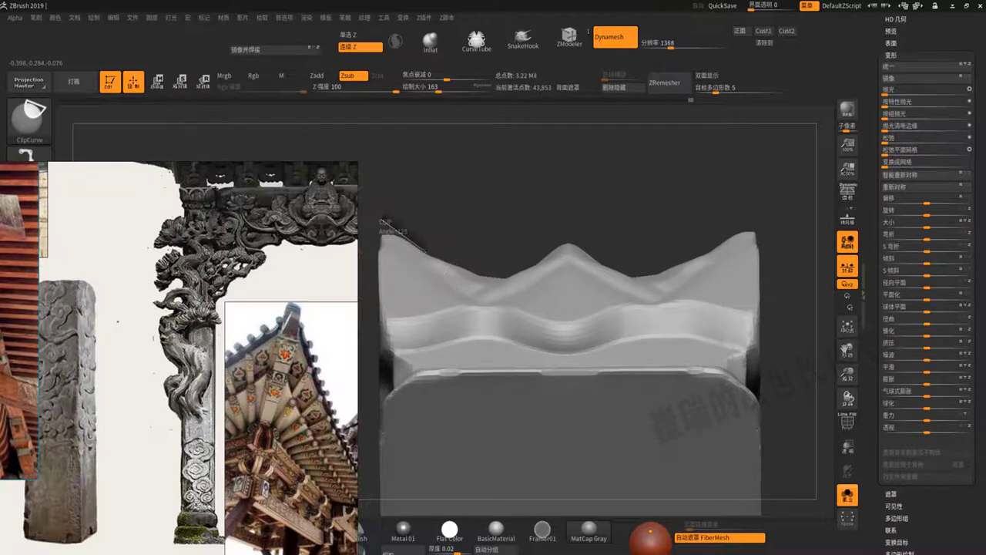
left_click_drag(467, 285, 473, 286, "ctrl+shift")
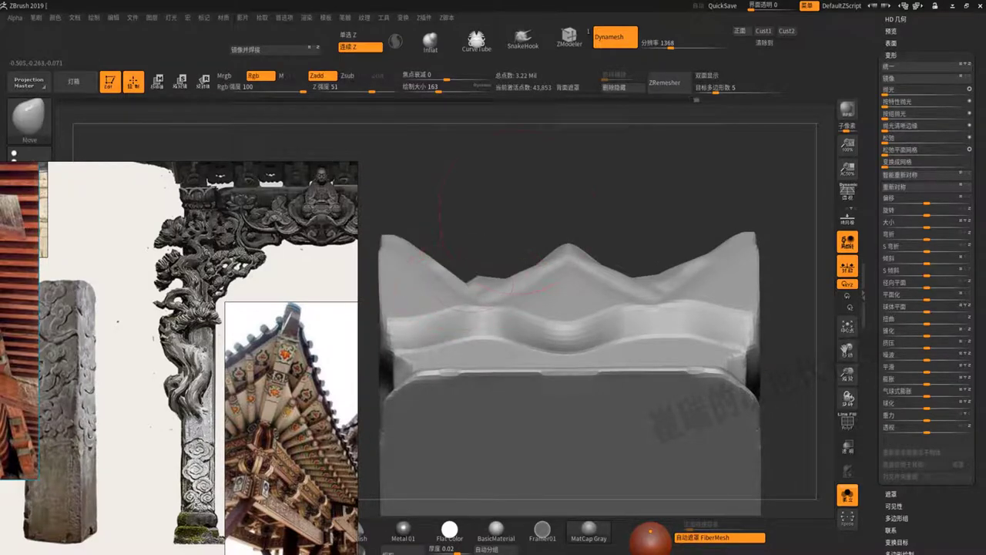
right_click_drag(463, 231, 512, 216)
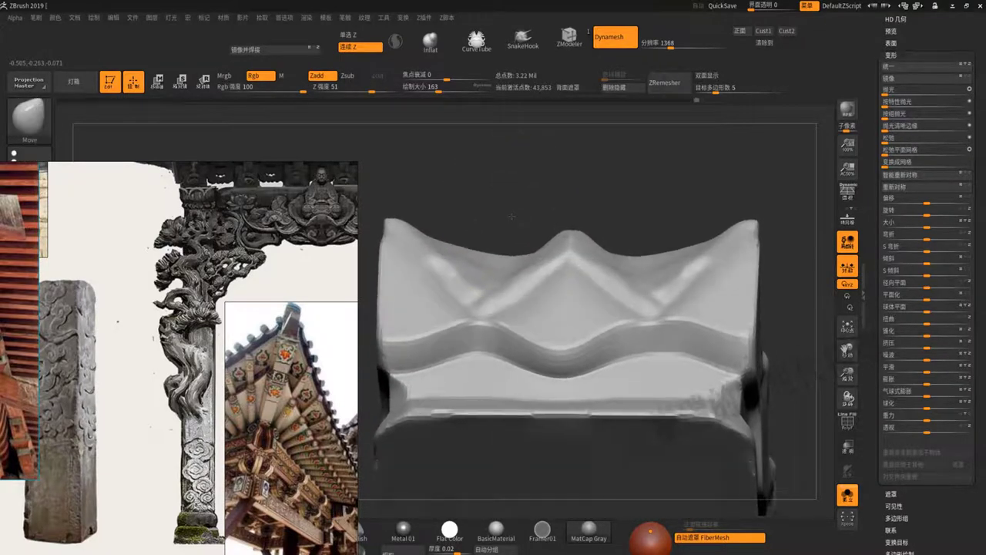
key("ctrl+shift")
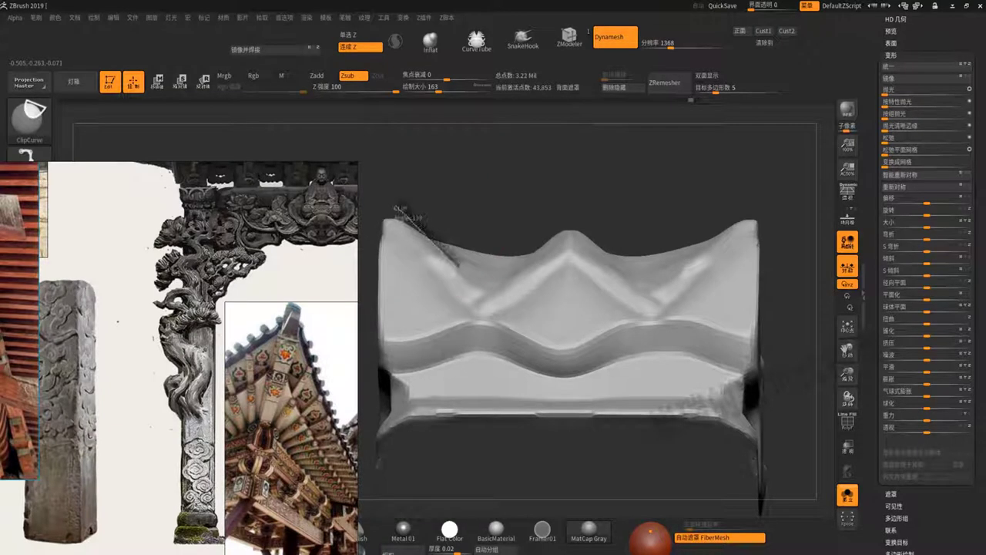
left_click_drag(459, 266, 462, 278, "ctrl+shift")
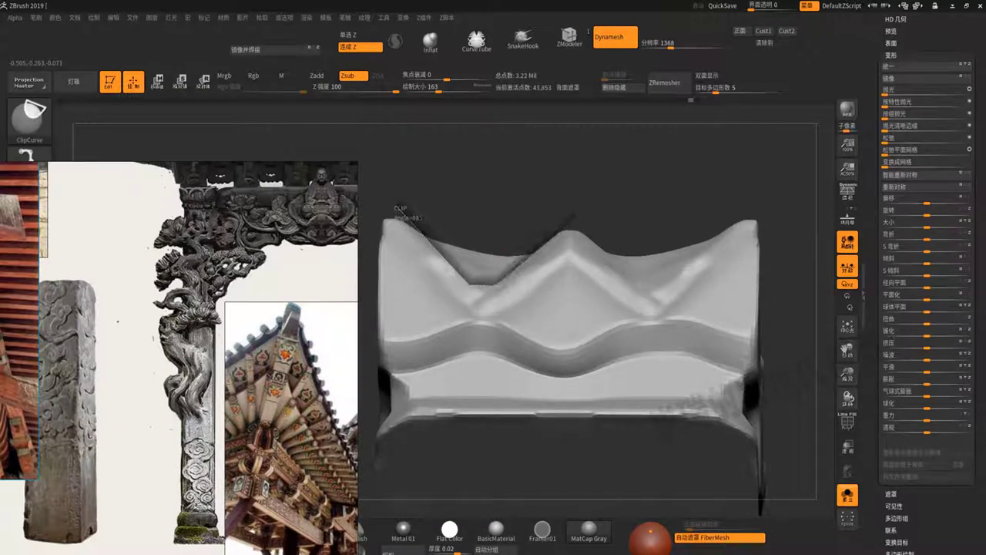
left_click_drag(574, 215, 588, 199, "ctrl+shift")
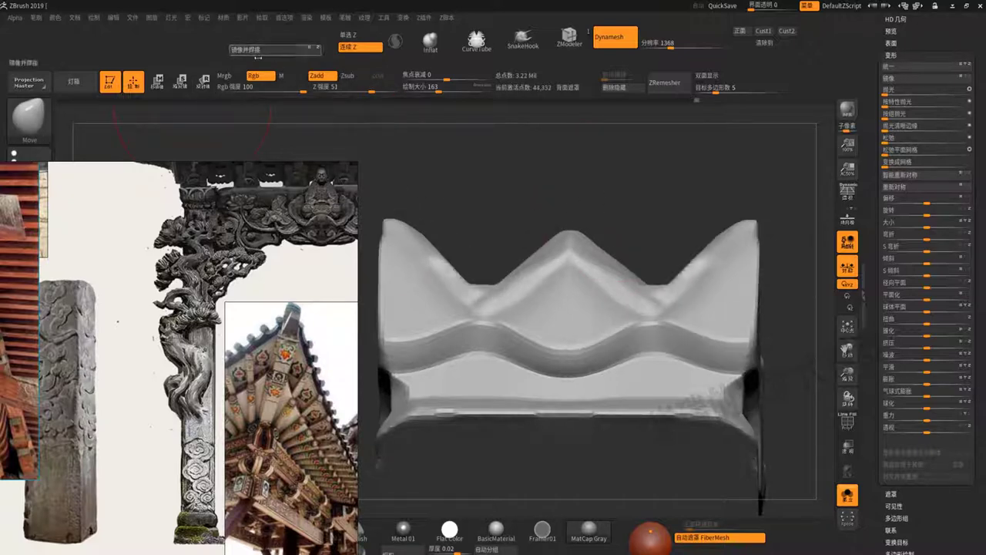
mouse_move(451, 219)
left_mouse_down("alt")
mouse_move(717, 262)
mouse_move(726, 412)
mouse_move(637, 294)
mouse_move(768, 400)
mouse_move(614, 368)
left_mouse_up("alt")
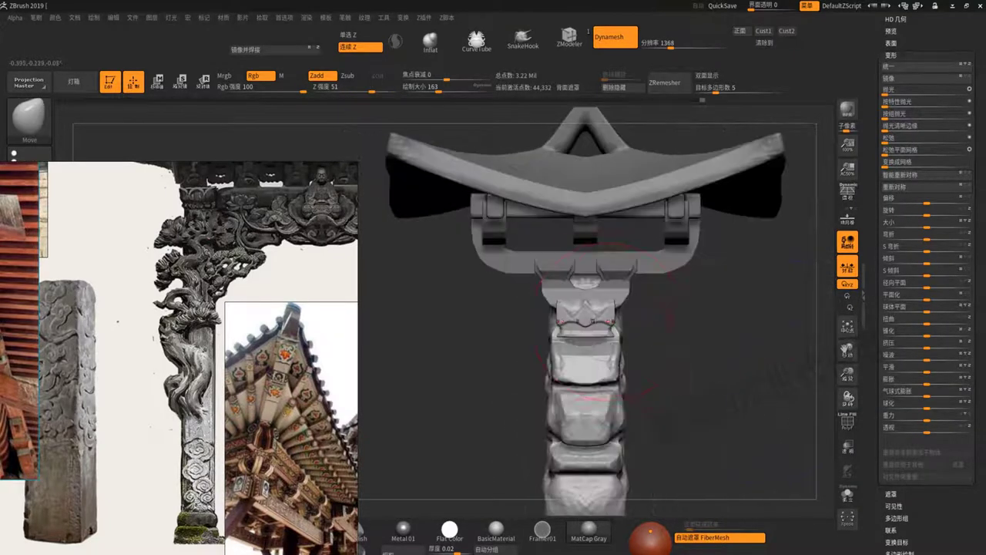
- Select the column subtool and view it on its own with the Transpose gizmo active
key("w")
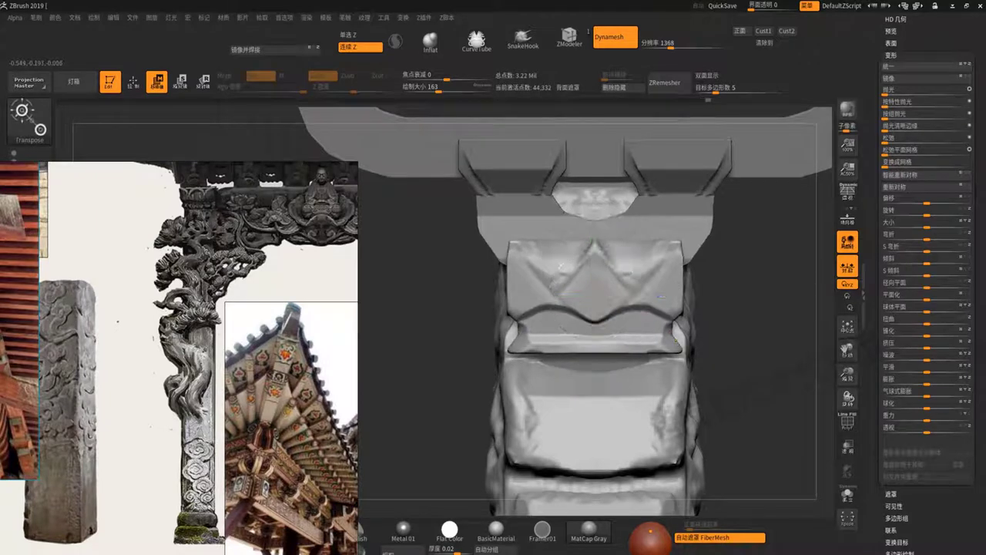
key("f")
left_click_drag(693, 347, 770, 347)
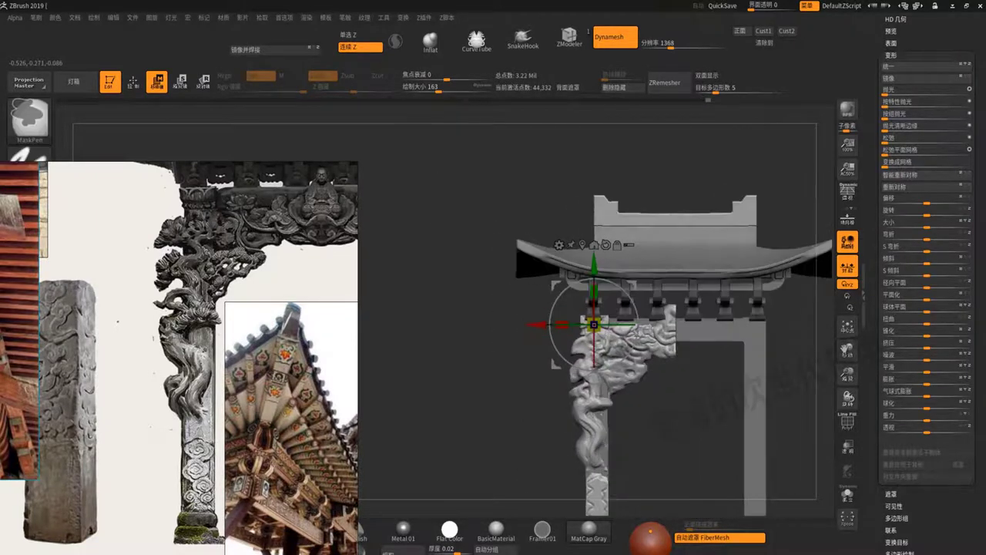
left_click(620, 383, "alt")
right_click_drag(620, 383, 574, 362, "alt")
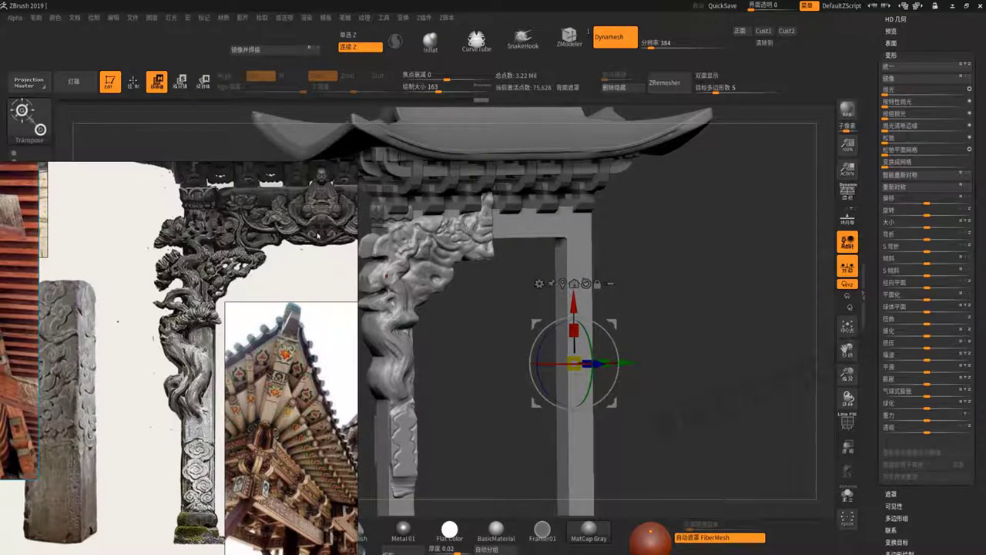
right_click_drag(318, 235, 368, 235, "alt")
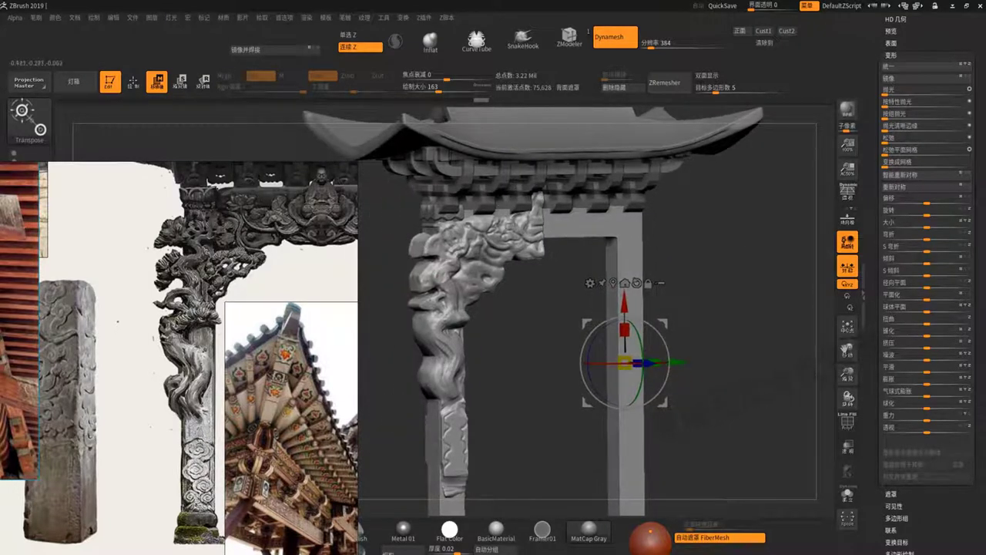
key("f")
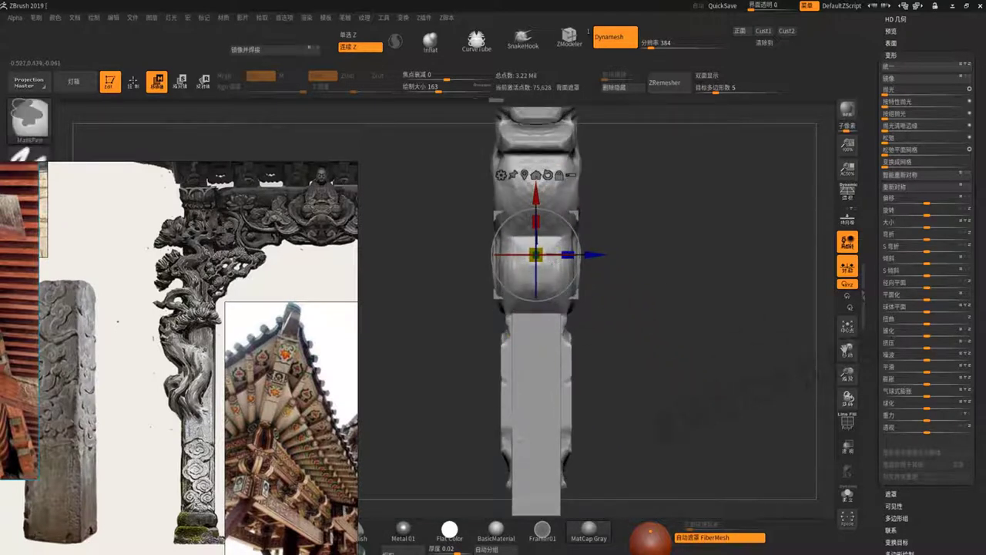
- Zoom in on the carved corner and select the dragon bracket subtool
mouse_move(678, 293)
right_mouse_down()
mouse_move(678, 338)
mouse_move(693, 362)
mouse_move(770, 362)
mouse_move(724, 362)
right_mouse_up()
right_click_drag(539, 339, 658, 418, "ctrl")
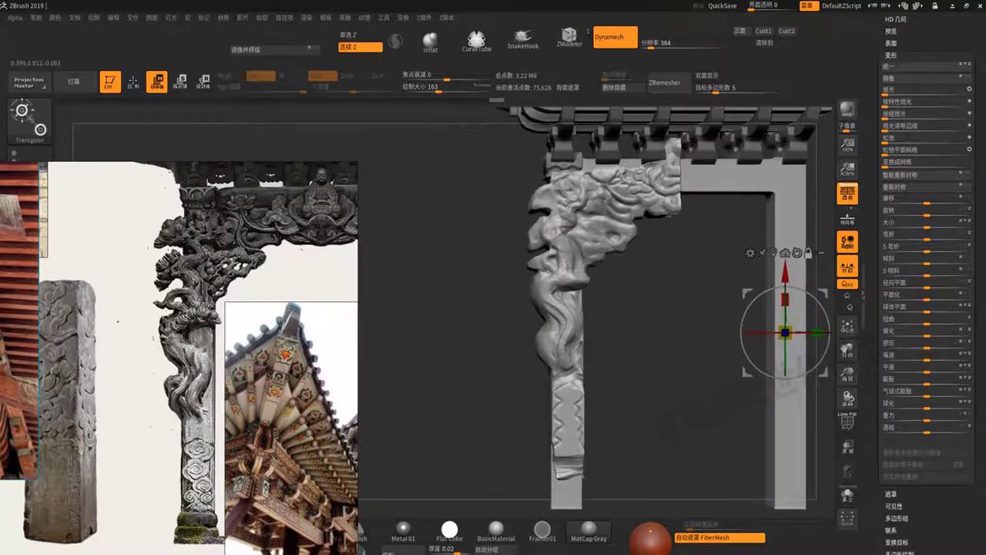
left_click(578, 266, "alt")
- Scale the dragon bracket to about 0.8 thickness edge-on, then reframe the carved upper-left corner
right_click_drag(647, 316, 694, 332)
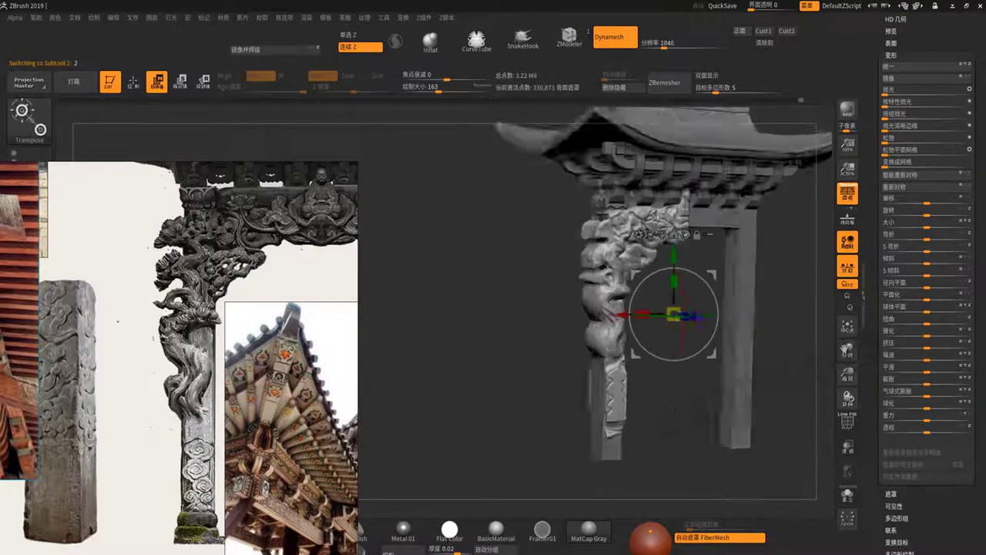
right_click_drag(647, 390, 639, 407, "ctrl")
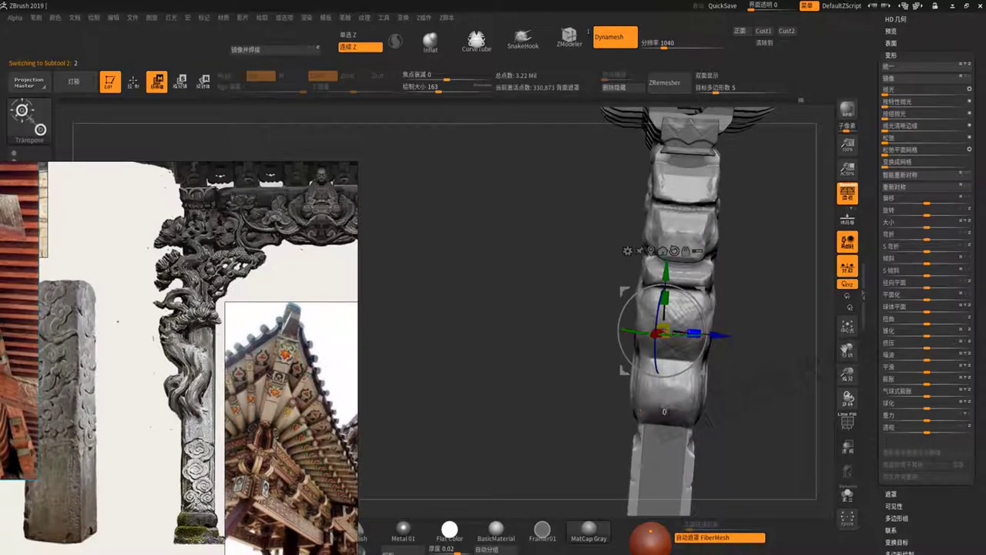
left_click_drag(662, 331, 653, 336)
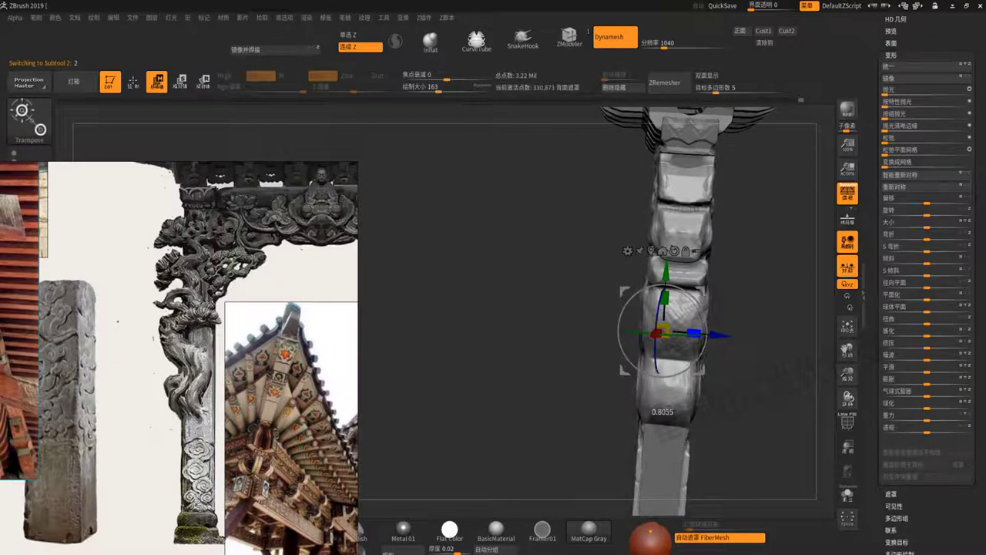
mouse_move(653, 336)
right_mouse_down()
mouse_move(524, 374)
mouse_move(523, 354)
mouse_move(493, 362)
right_mouse_up()
right_click_drag(663, 331, 662, 362, "ctrl")
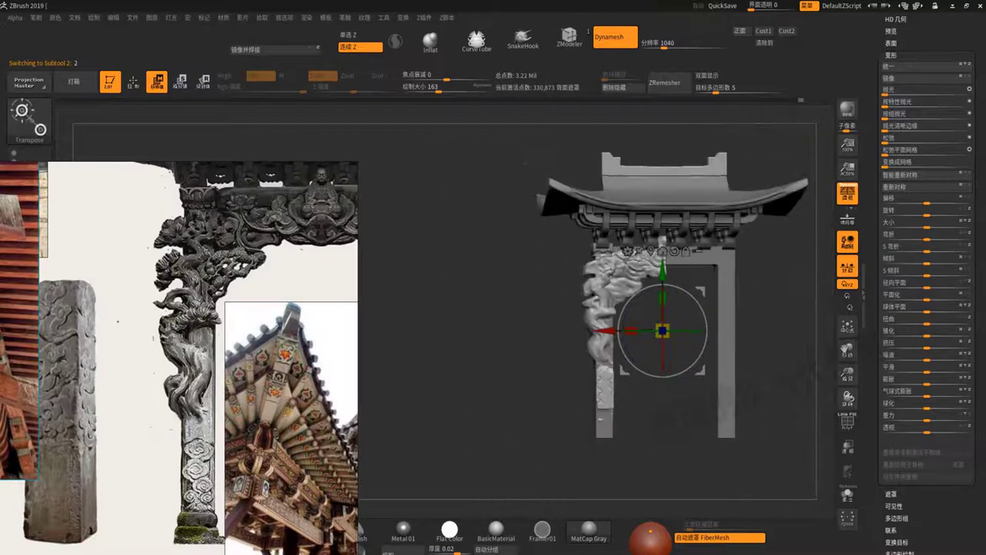
right_click_drag(540, 362, 462, 362)
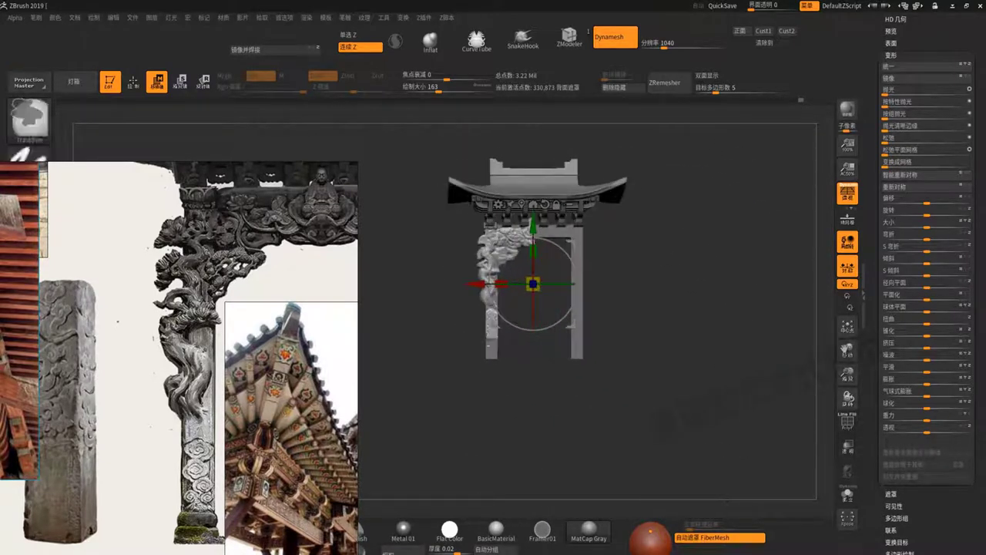
right_click_drag(493, 254, 493, 308, "ctrl")
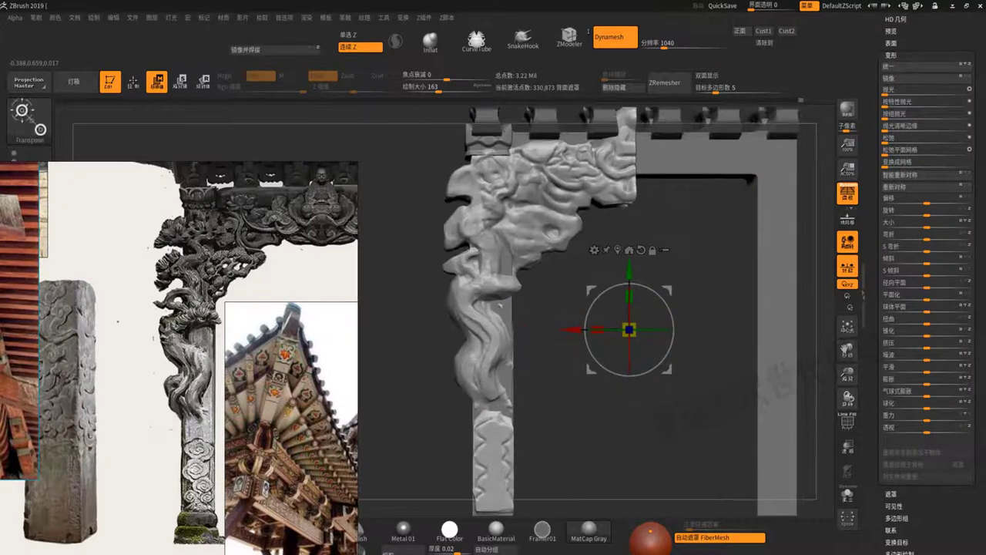
- Return to Draw mode and select the ClayBuildup brush at Draw Size 65
key("q")
right_click(630, 283)
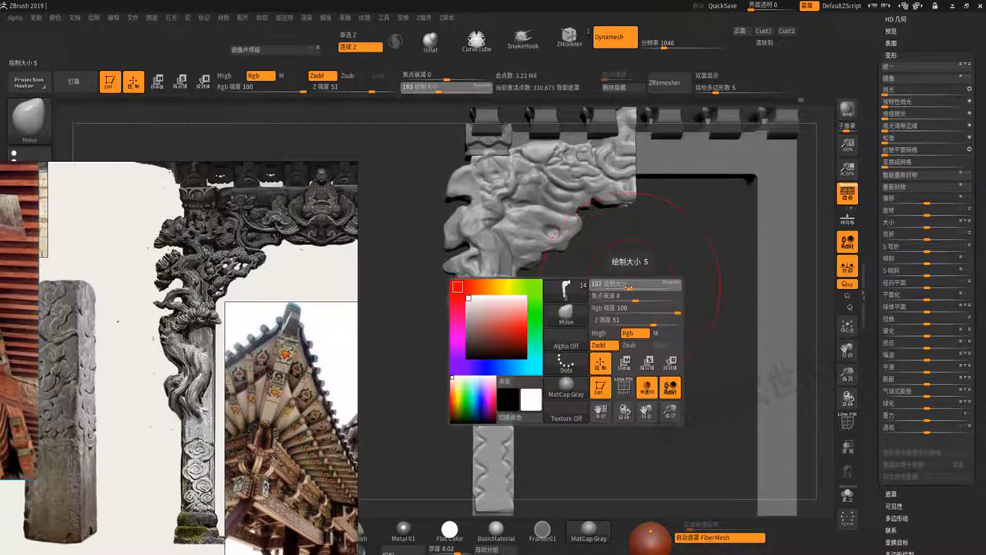
mouse_move(561, 249)
right_mouse_down("ctrl")
mouse_move(578, 291)
mouse_move(543, 243)
right_mouse_up("ctrl")
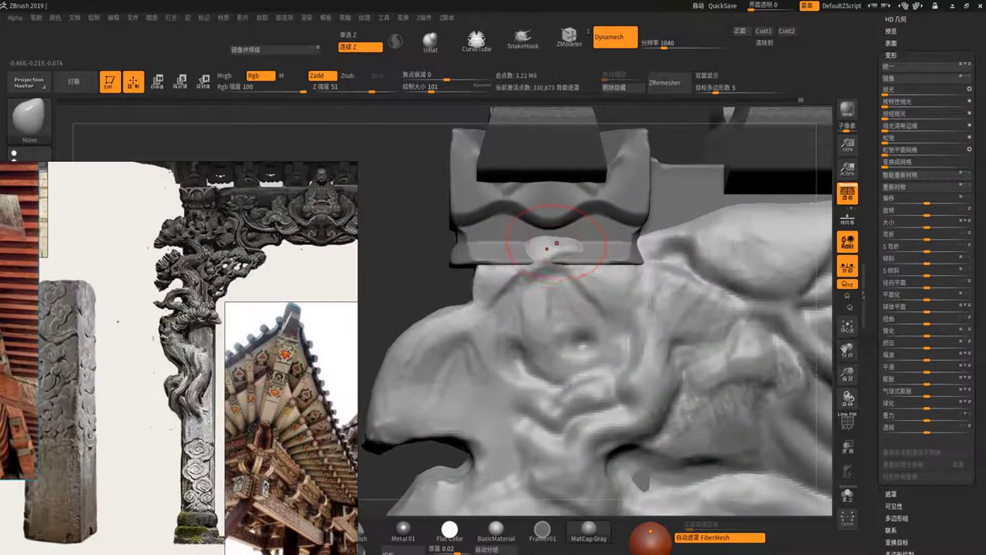
right_click_drag(366, 294, 450, 286, "ctrl")
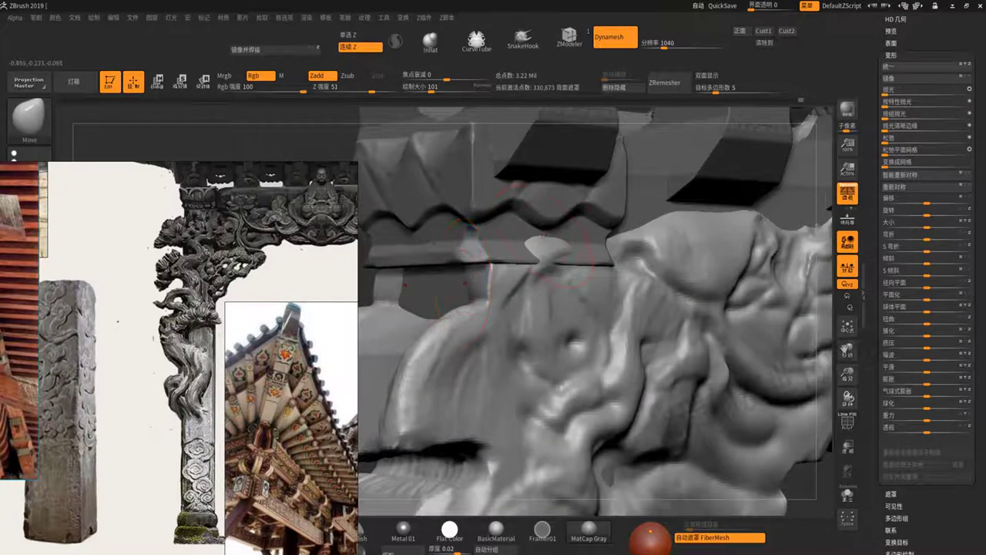
mouse_move(506, 264)
right_mouse_down("ctrl")
mouse_move(418, 193)
mouse_move(623, 347)
mouse_move(567, 249)
right_mouse_up("ctrl")
right_click(568, 251)
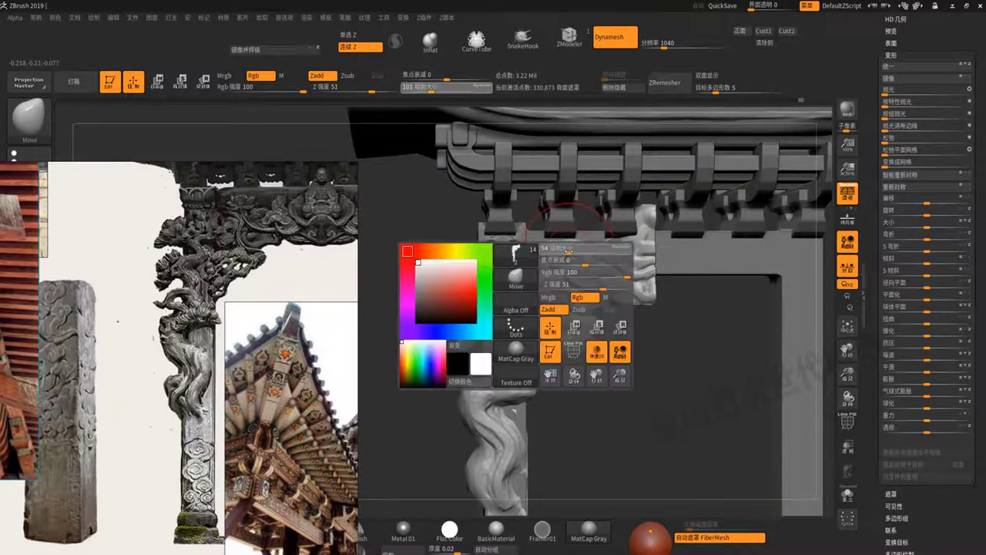
key("b")
key("c")
key("b")
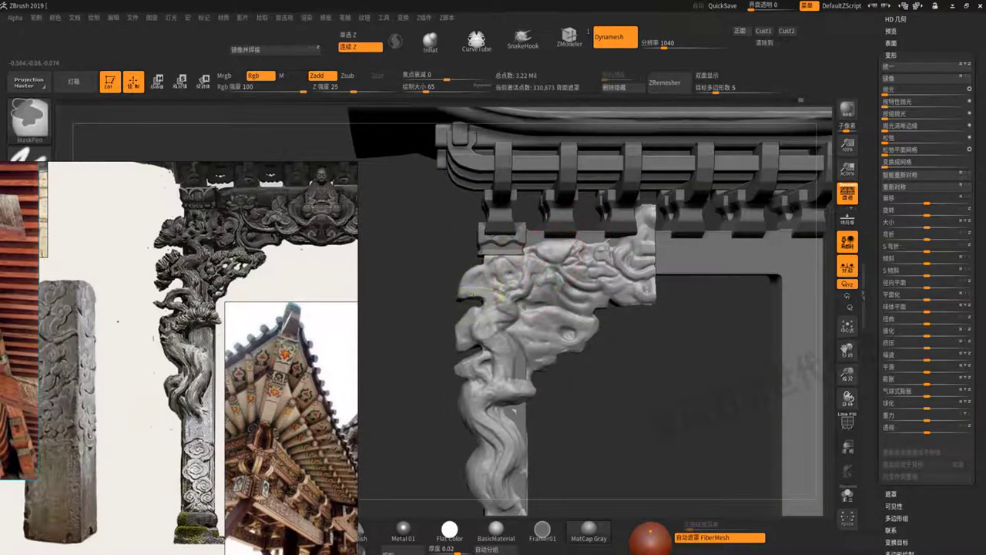
mouse_move(566, 254)
right_mouse_down("ctrl")
mouse_move(440, 282)
mouse_move(415, 356)
mouse_move(550, 286)
mouse_move(498, 192)
right_mouse_up("ctrl")
right_click(550, 286)
right_click(551, 286)
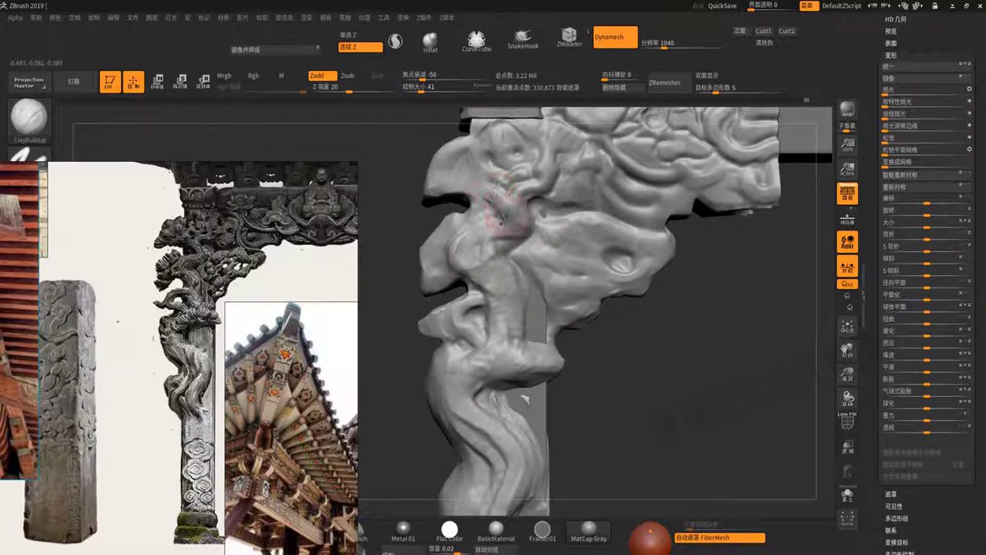
right_click(495, 218)
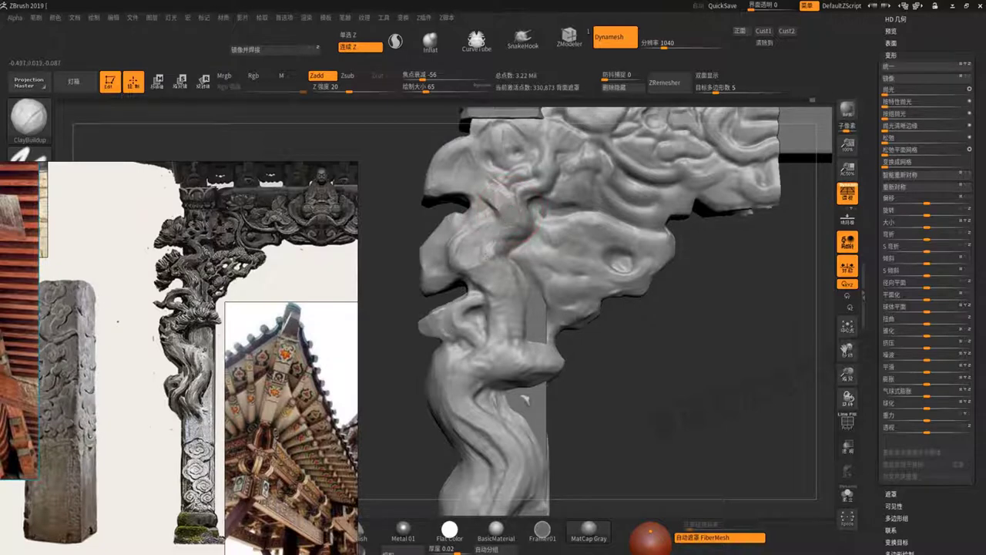
- Fill small crevices on the dragon carving and deepen the crease of its lower lip
mouse_move(493, 209)
right_mouse_down()
mouse_move(487, 183)
mouse_move(505, 189)
right_mouse_up()
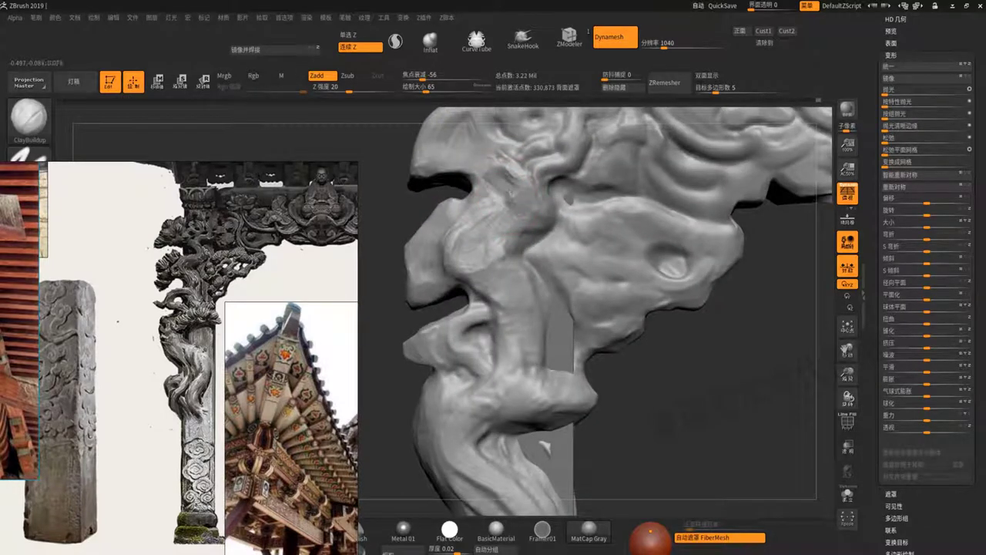
mouse_move(506, 210)
left_mouse_down()
mouse_move(510, 162)
mouse_move(520, 162)
left_mouse_up()
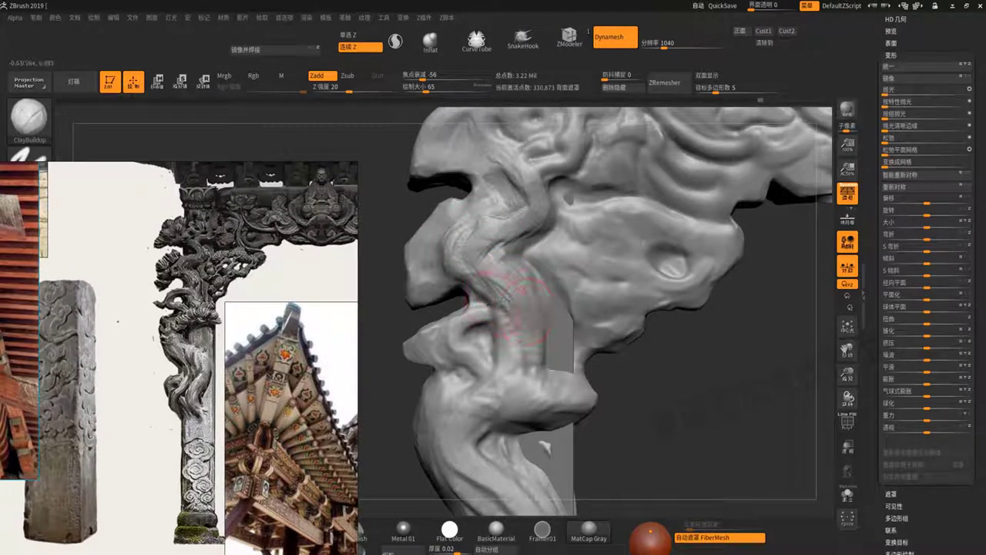
left_click_drag(505, 312, 463, 335)
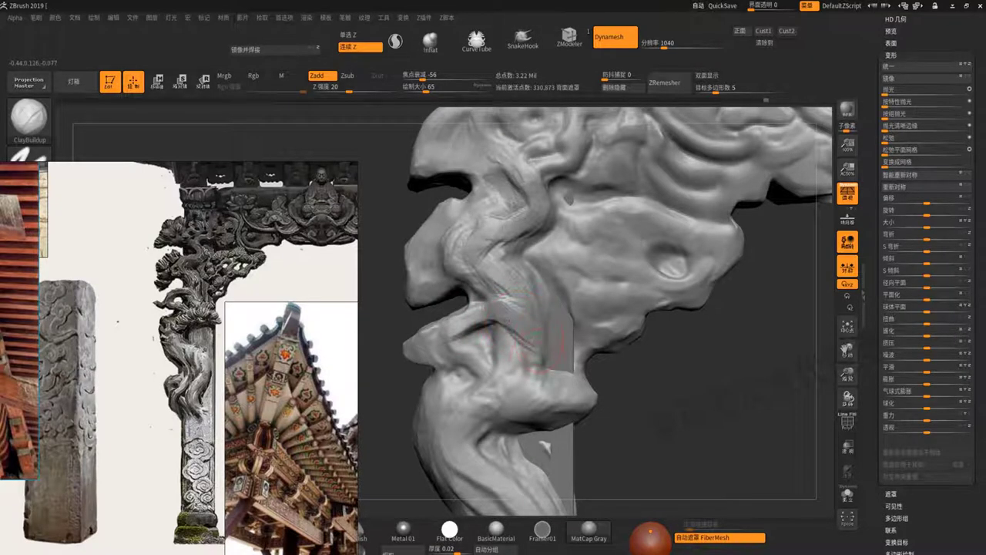
right_click_drag(532, 343, 505, 308)
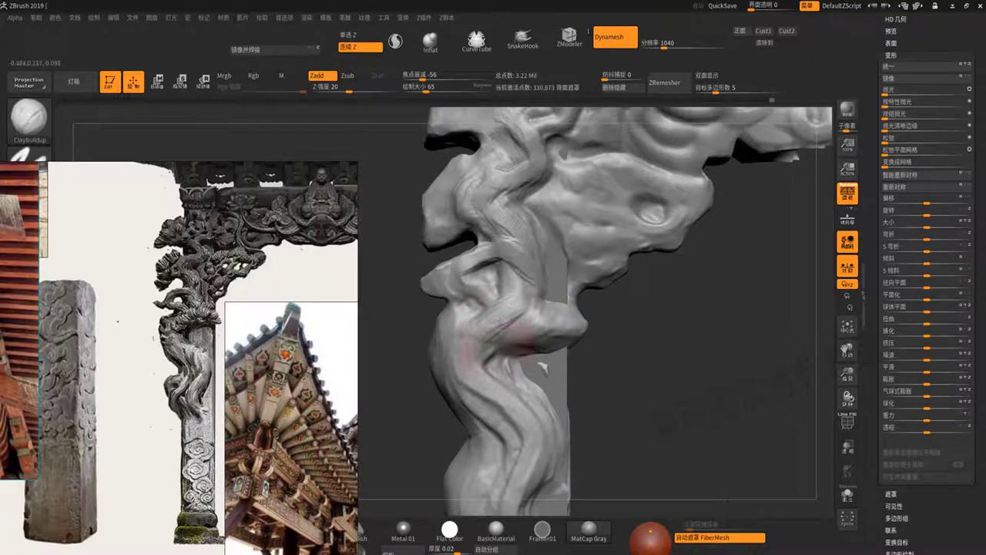
mouse_move(542, 367)
right_mouse_down("alt")
mouse_move(577, 357)
mouse_move(484, 287)
mouse_move(455, 290)
right_mouse_up("alt")
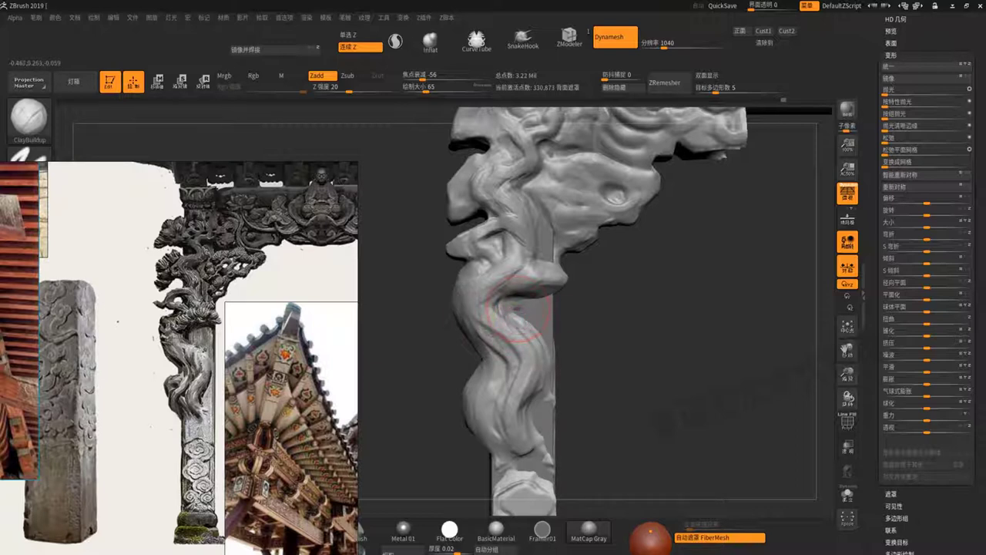
right_click_drag(518, 308, 532, 314)
key("space")
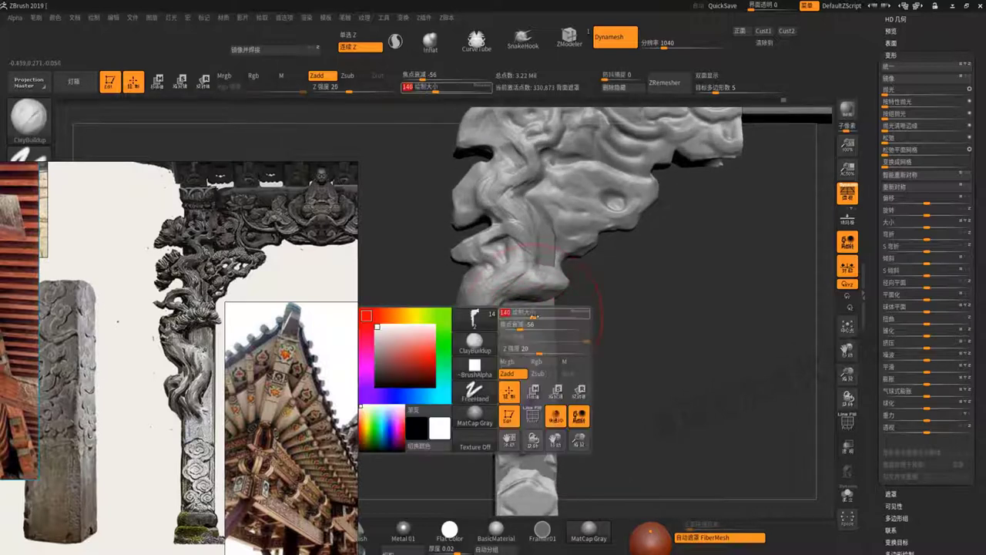
key("b")
key("m")
key("v")
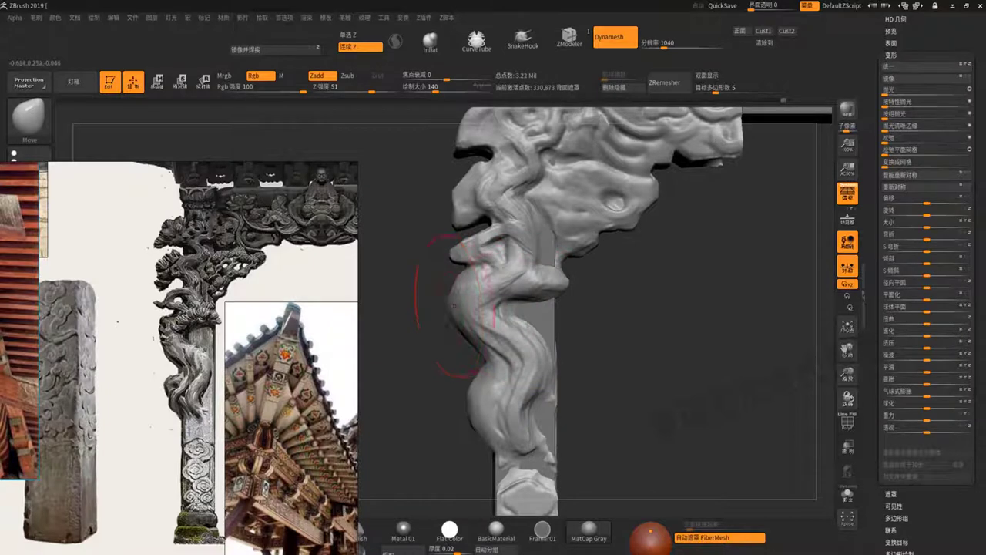
left_click_drag(506, 309, 482, 323)
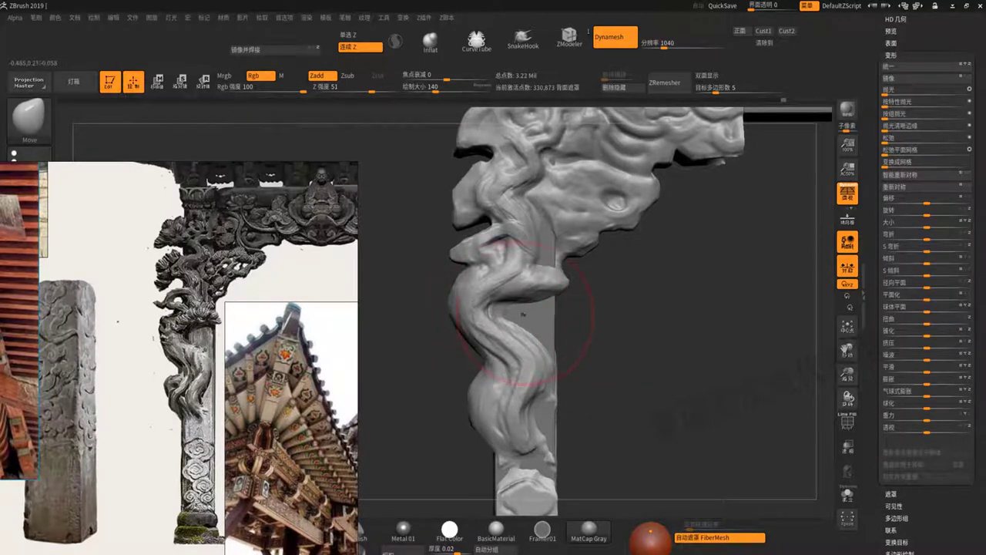
scroll(508, 311, "up", 3)
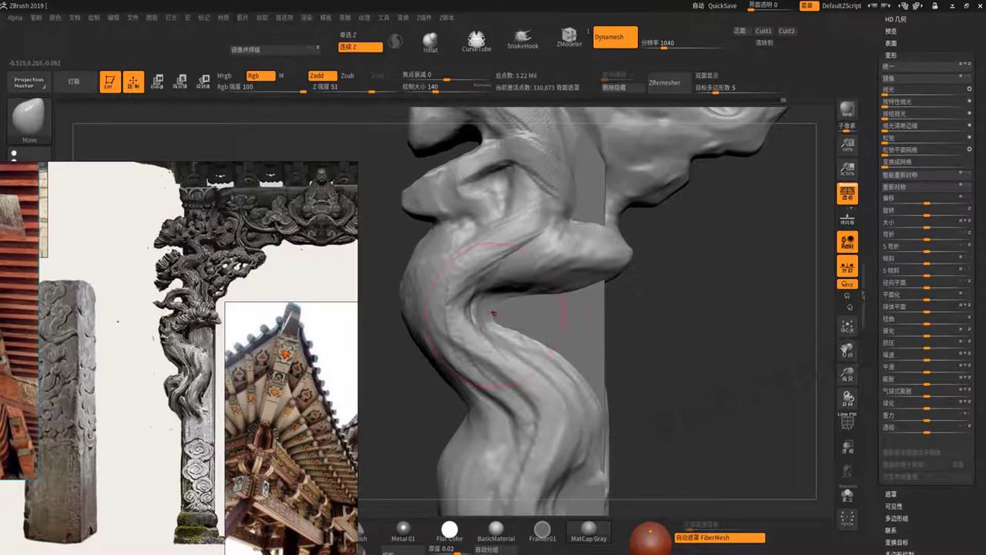
right_click_drag(493, 313, 523, 329, "ctrl")
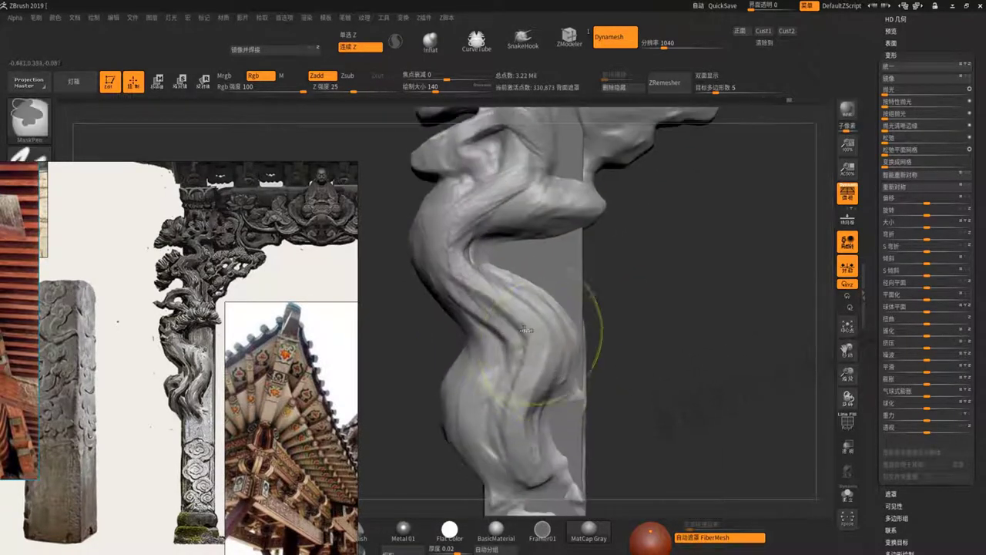
scroll(531, 320, "up", 2)
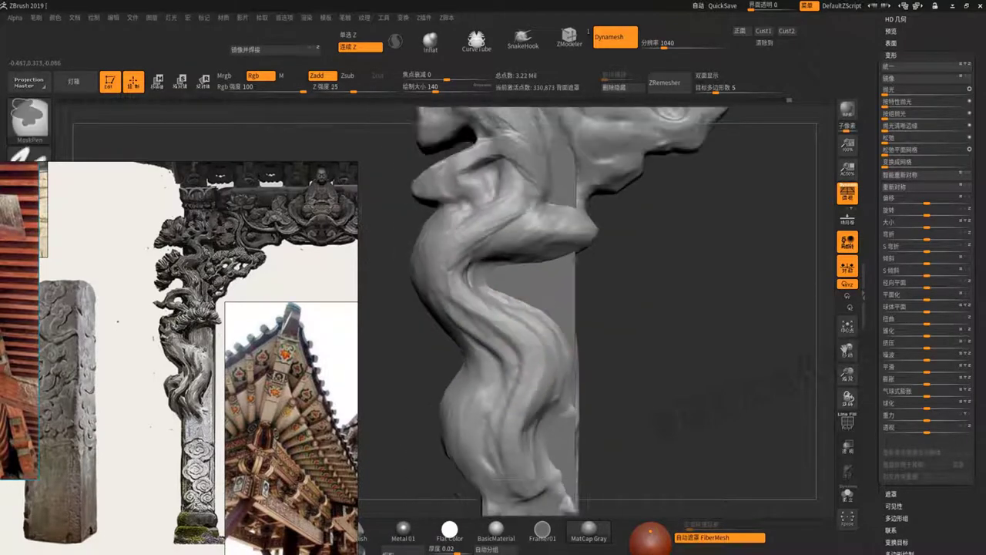
mouse_move(549, 282)
right_mouse_down("alt")
mouse_move(489, 274)
mouse_move(479, 285)
mouse_move(473, 247)
right_mouse_up("alt")
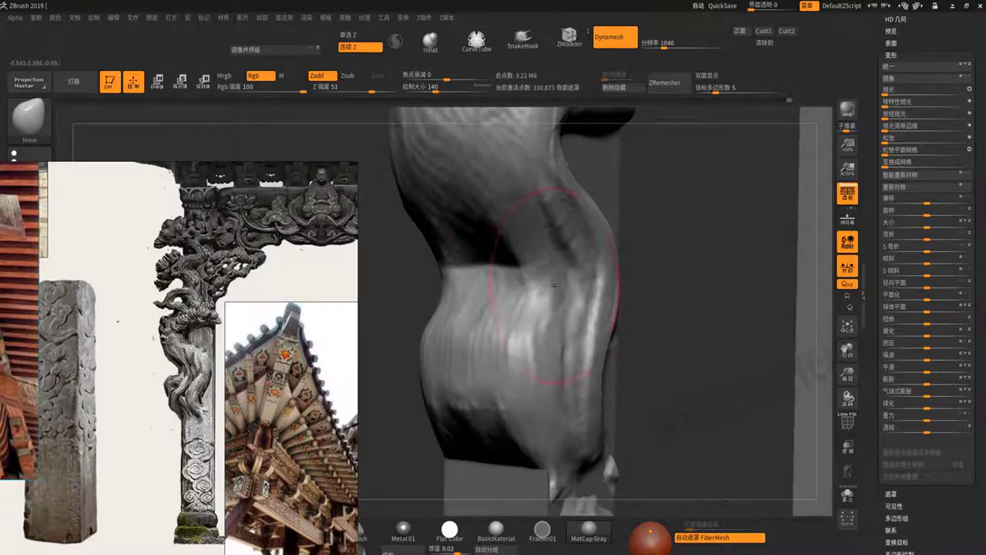
right_click_drag(554, 285, 552, 260)
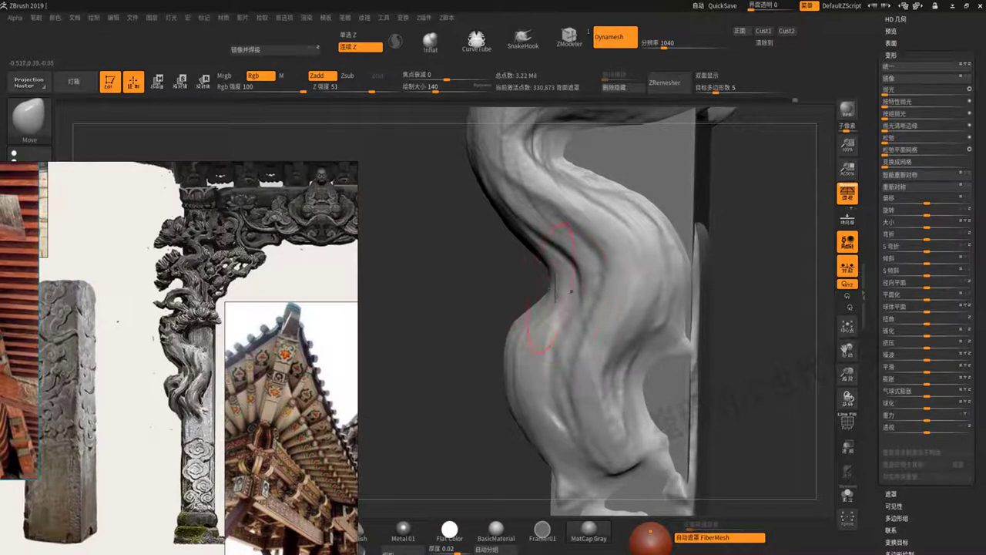
right_click_drag(553, 285, 539, 279)
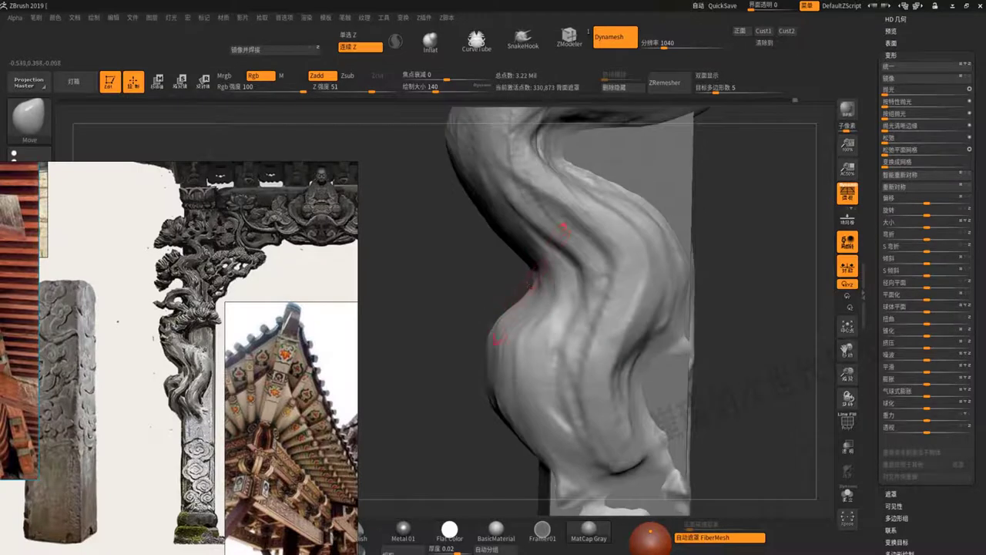
mouse_move(514, 316)
right_mouse_down()
mouse_move(451, 275)
mouse_move(520, 334)
mouse_move(540, 333)
mouse_move(502, 325)
mouse_move(604, 308)
right_mouse_up()
mouse_move(463, 375)
right_mouse_down("ctrl")
mouse_move(396, 308)
mouse_move(593, 316)
right_mouse_up("ctrl")
mouse_move(732, 309)
right_mouse_down()
mouse_move(676, 337)
mouse_move(634, 326)
mouse_move(624, 347)
mouse_move(572, 342)
mouse_move(606, 313)
mouse_move(590, 302)
mouse_move(594, 341)
mouse_move(662, 336)
mouse_move(616, 339)
right_mouse_up()
mouse_move(546, 349)
right_mouse_down()
mouse_move(595, 347)
mouse_move(587, 355)
mouse_move(598, 308)
right_mouse_up()
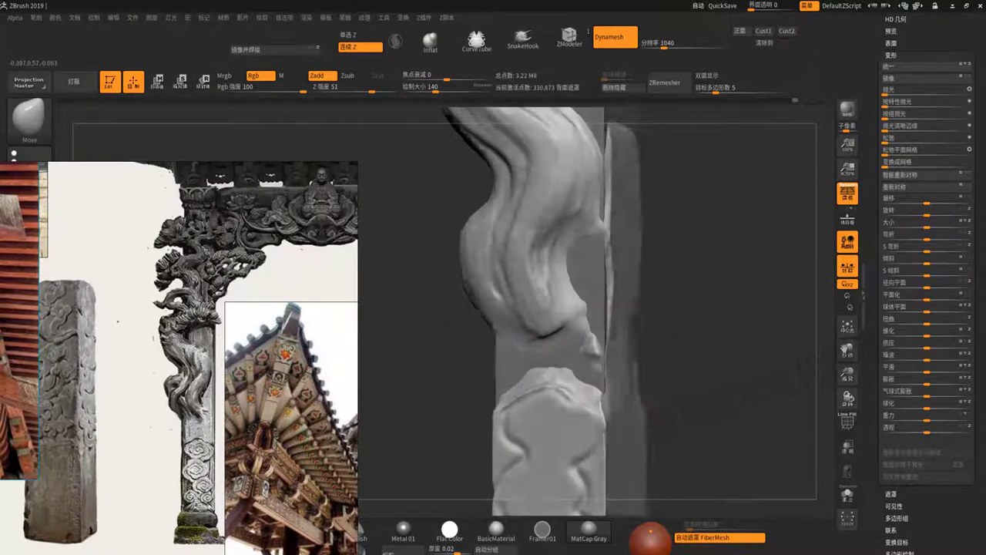
- Enlarge the brush and pull the tail's thin outer edge narrower with the Move brush
key("space")
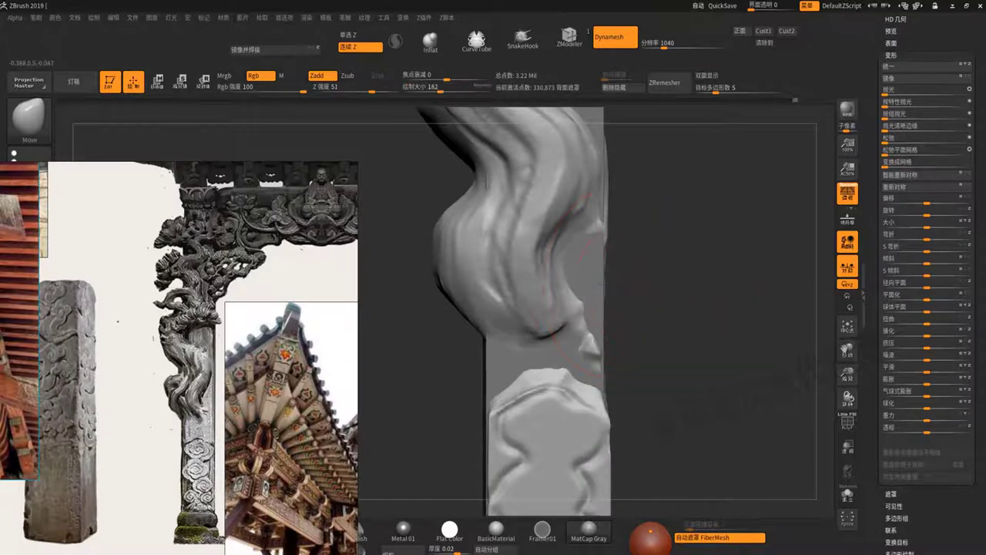
right_click_drag(612, 335, 610, 315)
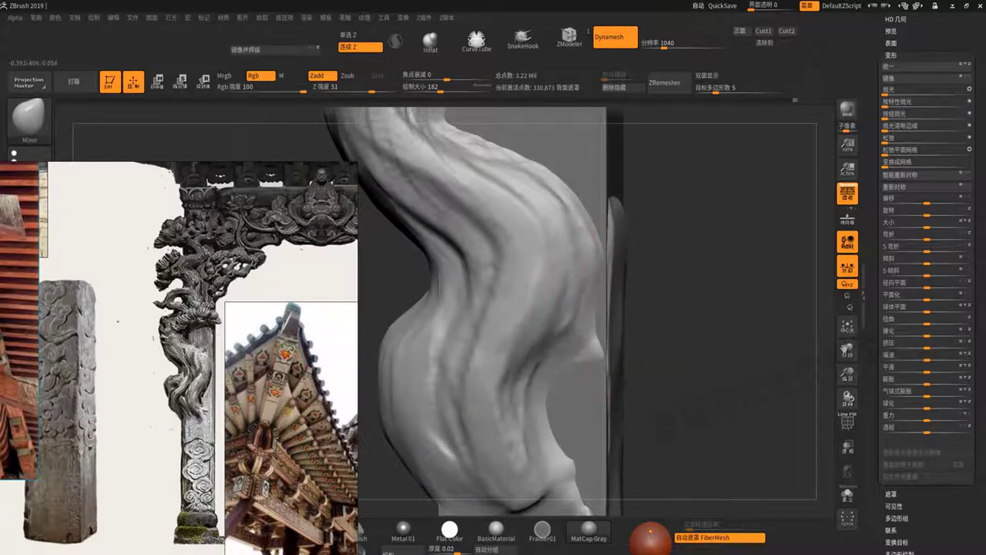
mouse_move(608, 308)
left_mouse_down()
mouse_move(616, 241)
mouse_move(604, 239)
left_mouse_up()
mouse_move(693, 308)
left_mouse_down()
mouse_move(636, 327)
mouse_move(625, 266)
mouse_move(554, 281)
left_mouse_up()
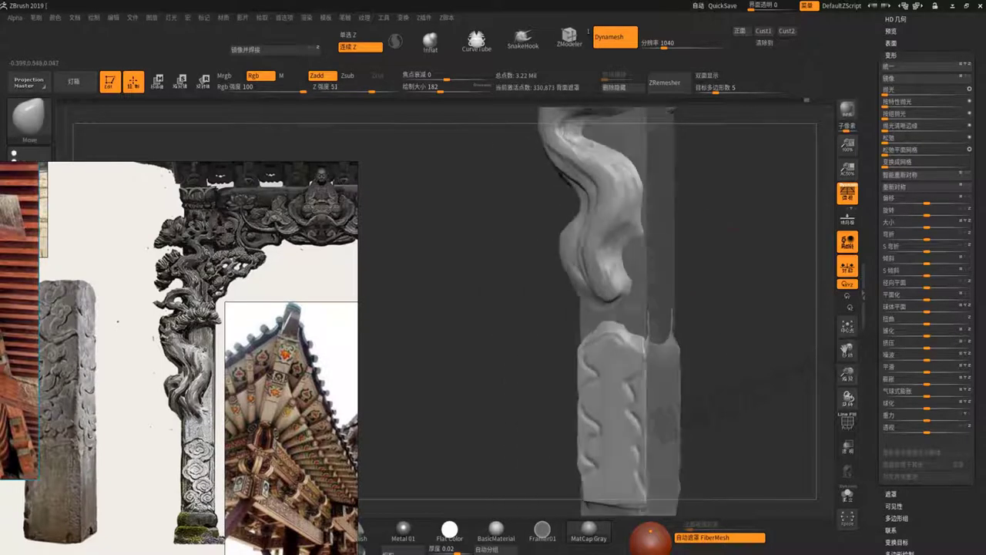
mouse_move(671, 352)
left_mouse_down()
mouse_move(616, 286)
mouse_move(726, 313)
left_mouse_up()
- Reduce the Move brush's Draw Size for finer adjustments on the carved column
key("space")
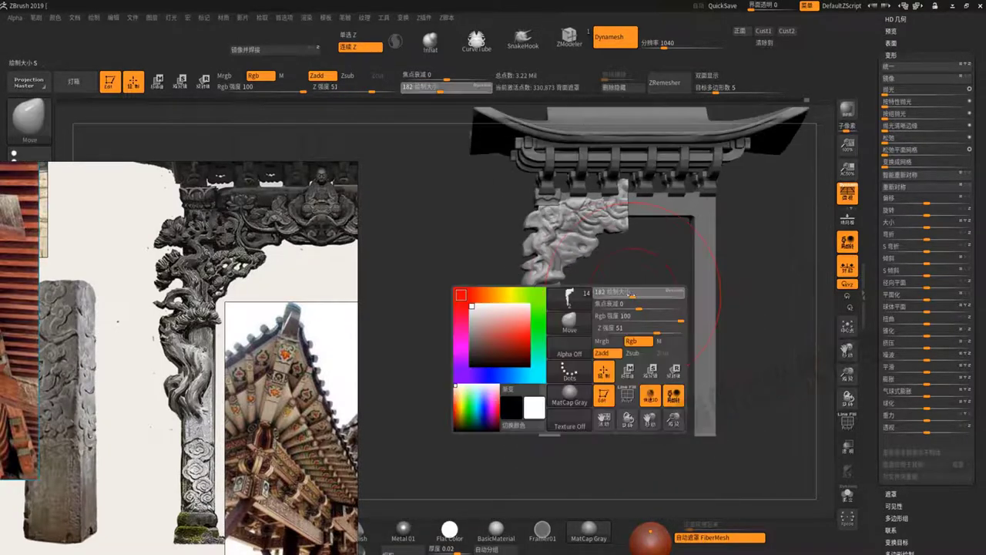
left_click_drag(624, 294, 614, 295)
left_click_drag(529, 298, 645, 308, "alt")
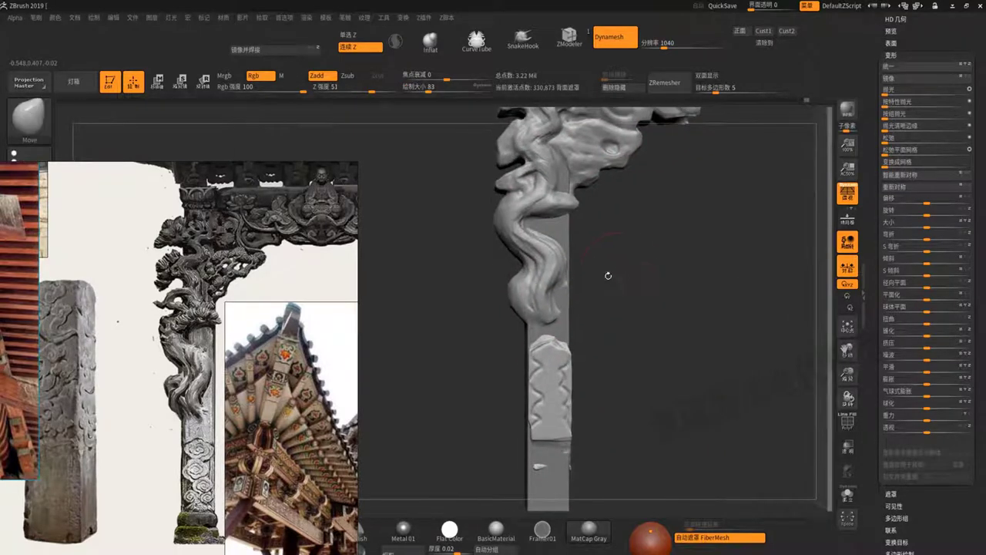
key("space")
mouse_move(615, 273)
left_mouse_down()
mouse_move(576, 282)
mouse_move(623, 282)
mouse_move(585, 287)
left_mouse_up()
- Select ClayBuildup at Z Intensity 20 and raise Draw Size to 74
key("b")
key("c")
key("b")
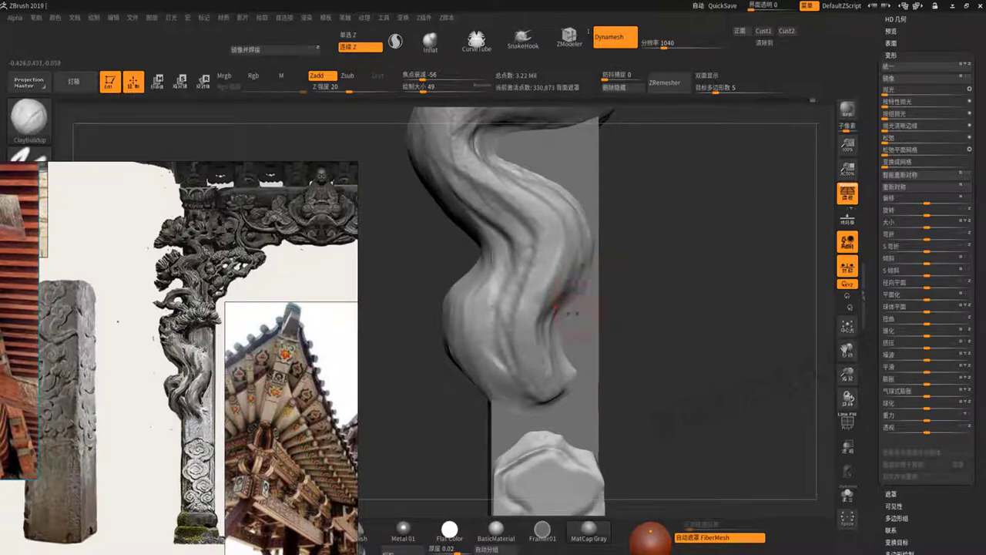
key("space")
mouse_move(572, 312)
left_mouse_down()
mouse_move(593, 312)
mouse_move(570, 384)
left_mouse_up()
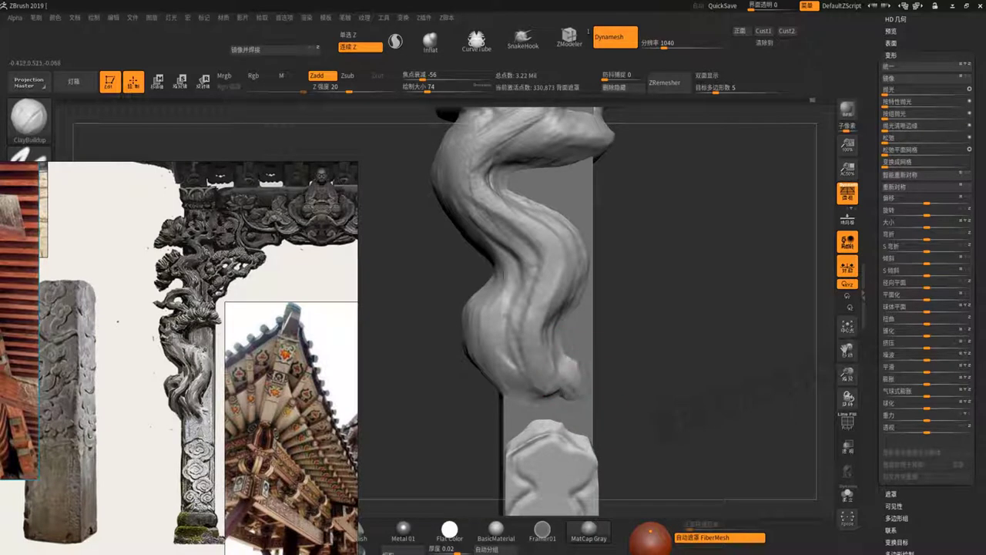
- Build up clay on the tip and the base of the twisting tail
left_click_drag(553, 383, 537, 399)
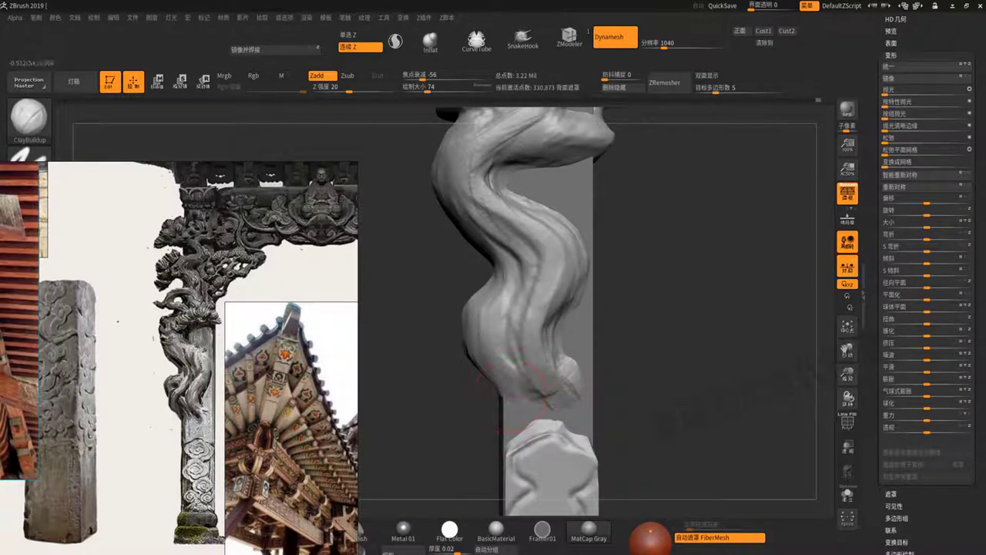
left_click_drag(628, 376, 629, 347)
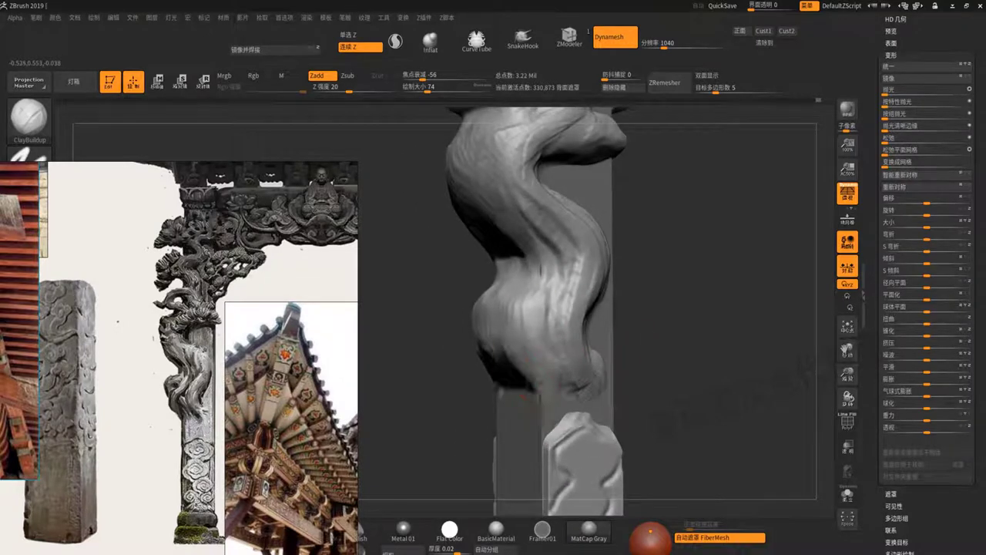
left_click_drag(522, 392, 501, 382)
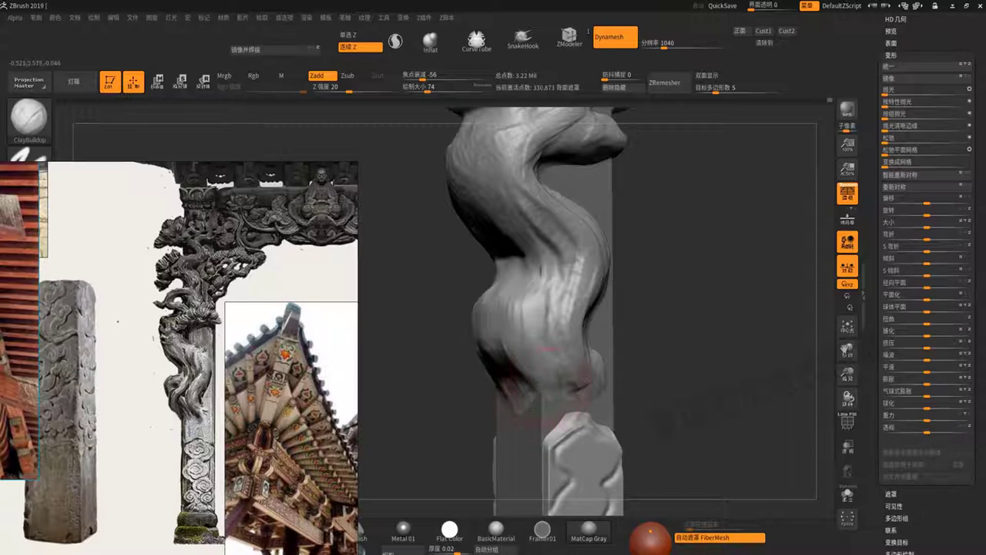
left_click_drag(585, 400, 694, 139)
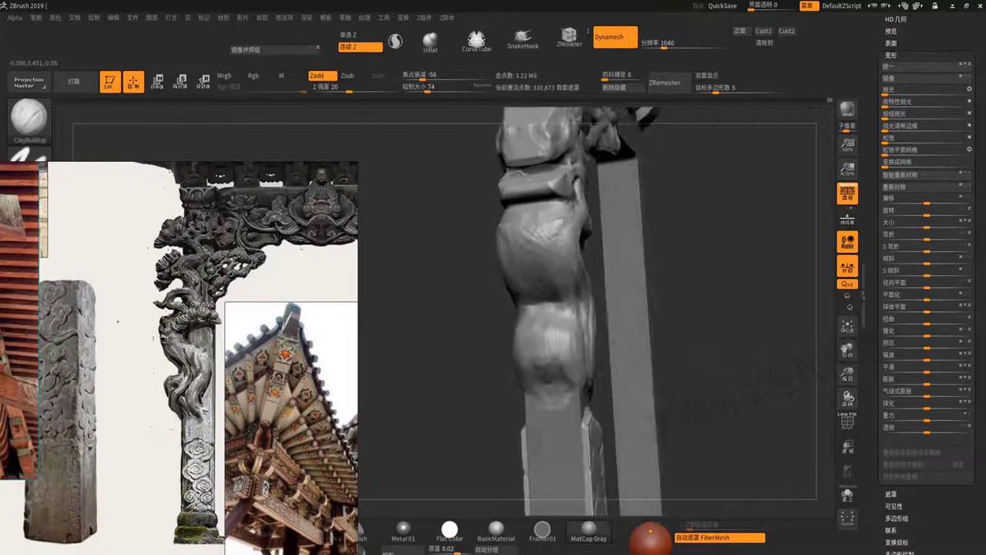
left_click_drag(641, 393, 539, 341)
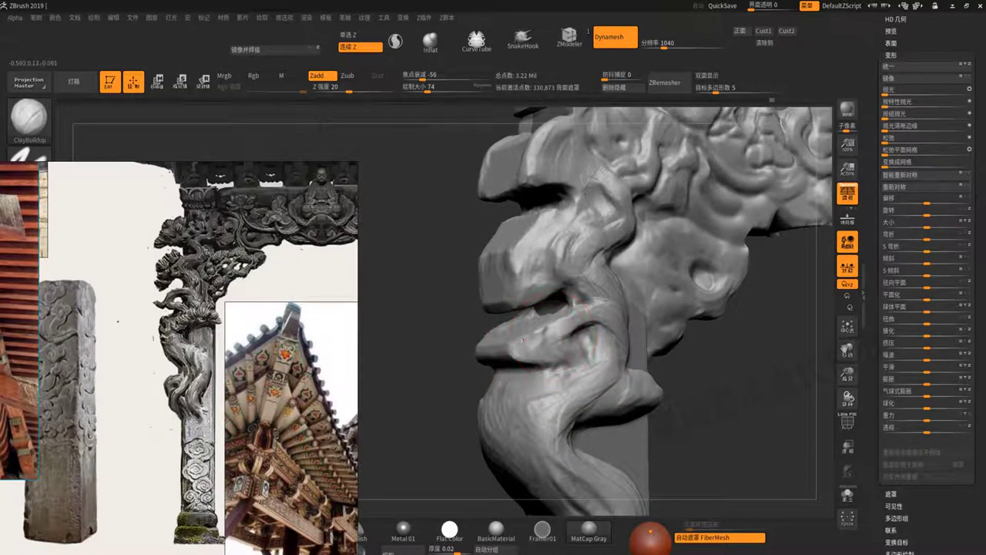
- Reshape the dragon's lower lip, pressing in a hollow and adding fold ridges
mouse_move(522, 340)
left_mouse_down()
mouse_move(509, 352)
mouse_move(530, 342)
left_mouse_up()
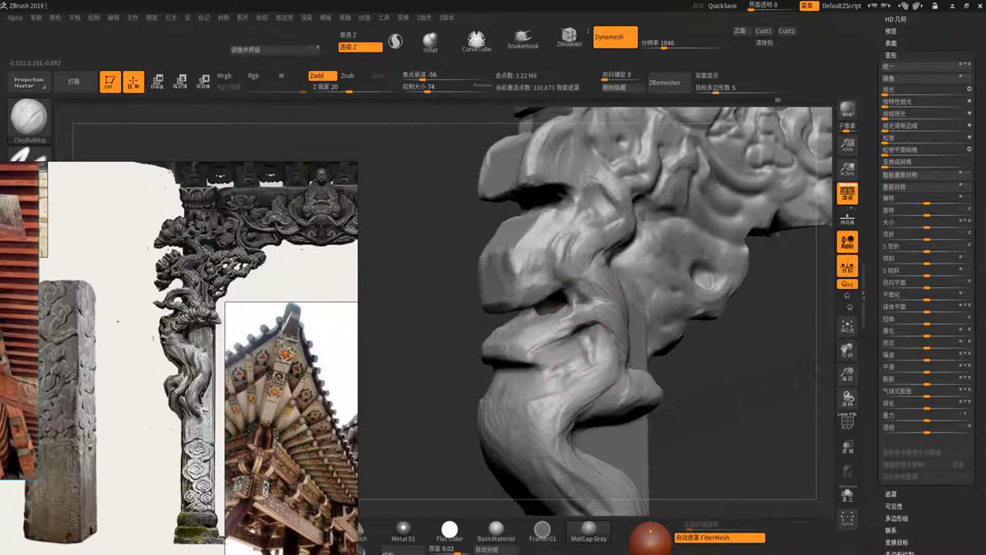
mouse_move(578, 316)
left_mouse_down()
mouse_move(523, 347)
mouse_move(535, 358)
mouse_move(581, 354)
left_mouse_up()
right_click_drag(581, 355, 605, 354, "ctrl")
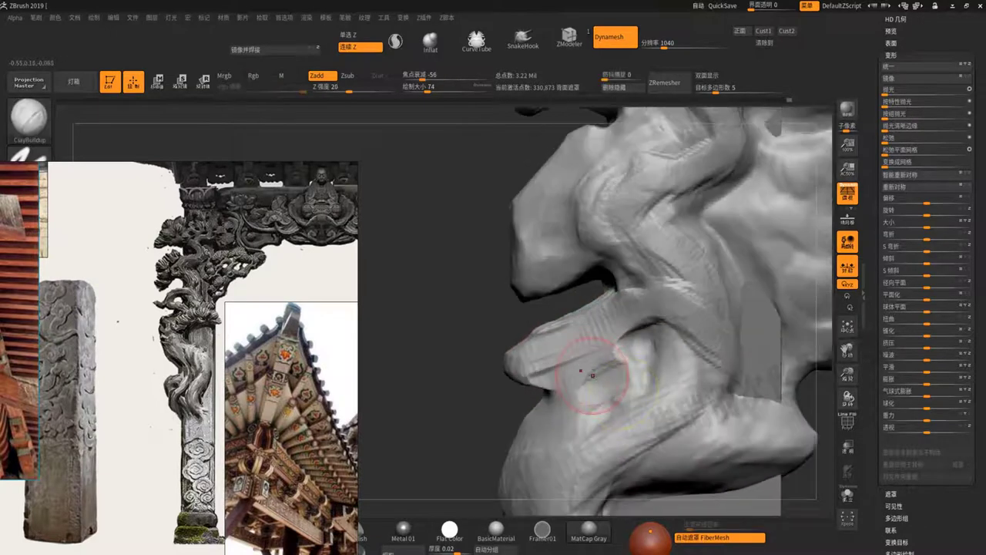
mouse_move(621, 315)
left_mouse_down()
mouse_move(589, 363)
mouse_move(609, 383)
left_mouse_up()
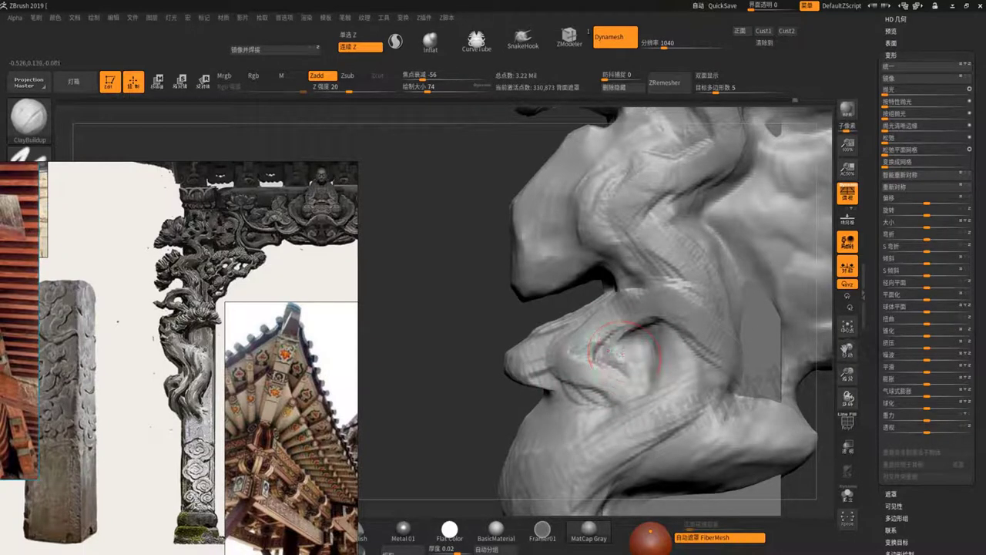
left_click_drag(624, 350, 600, 332)
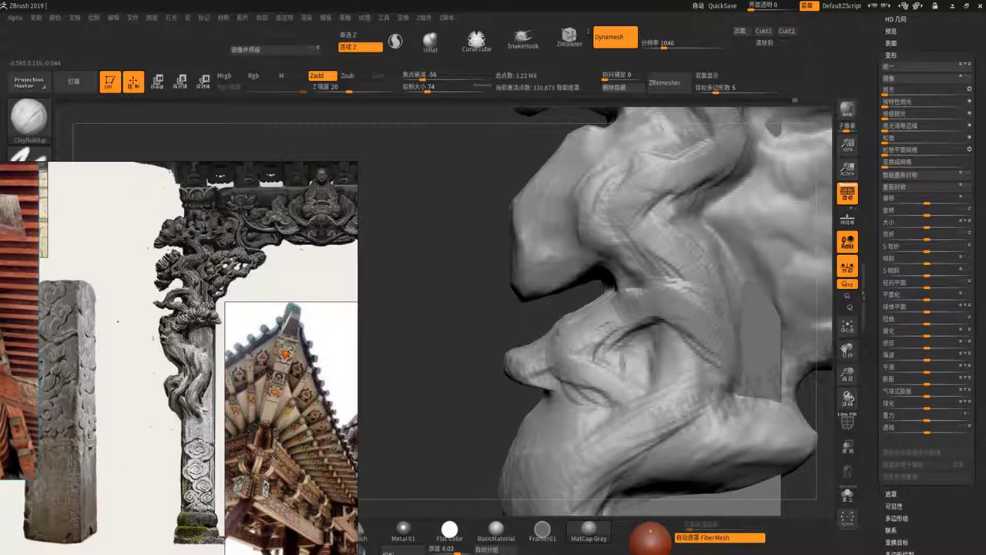
- Carve crease lines across the dragon's upper lip
left_click_drag(511, 407, 539, 382)
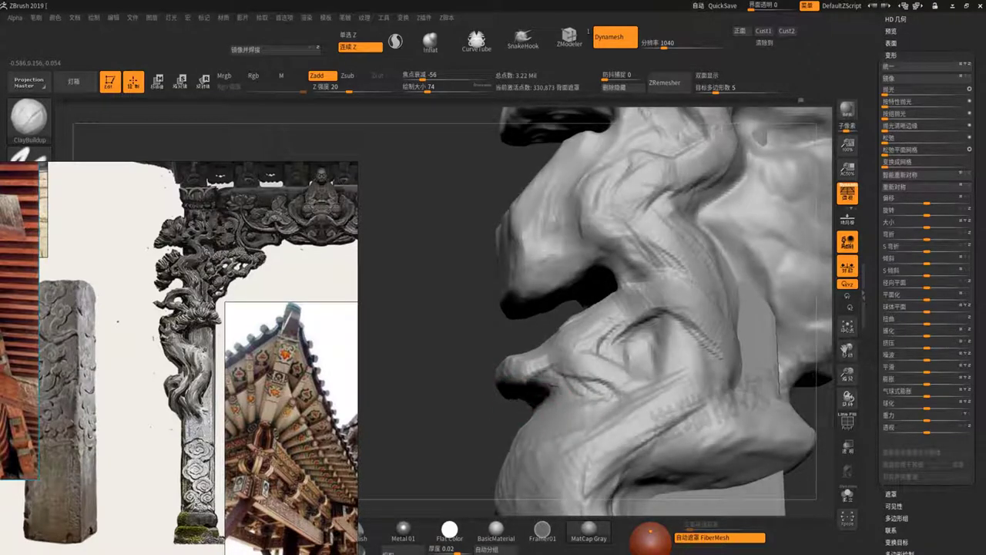
mouse_move(551, 385)
left_mouse_down()
mouse_move(640, 364)
mouse_move(605, 370)
mouse_move(522, 341)
mouse_move(700, 431)
mouse_move(629, 335)
mouse_move(563, 341)
left_mouse_up()
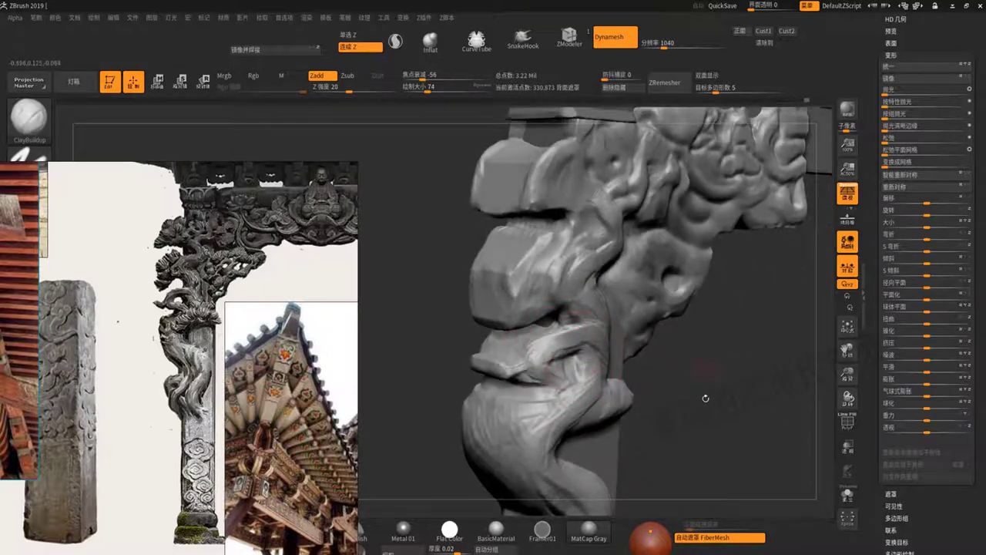
mouse_move(705, 398)
left_mouse_down()
mouse_move(493, 364)
mouse_move(513, 382)
mouse_move(493, 363)
mouse_move(551, 358)
mouse_move(537, 377)
mouse_move(517, 379)
left_mouse_up()
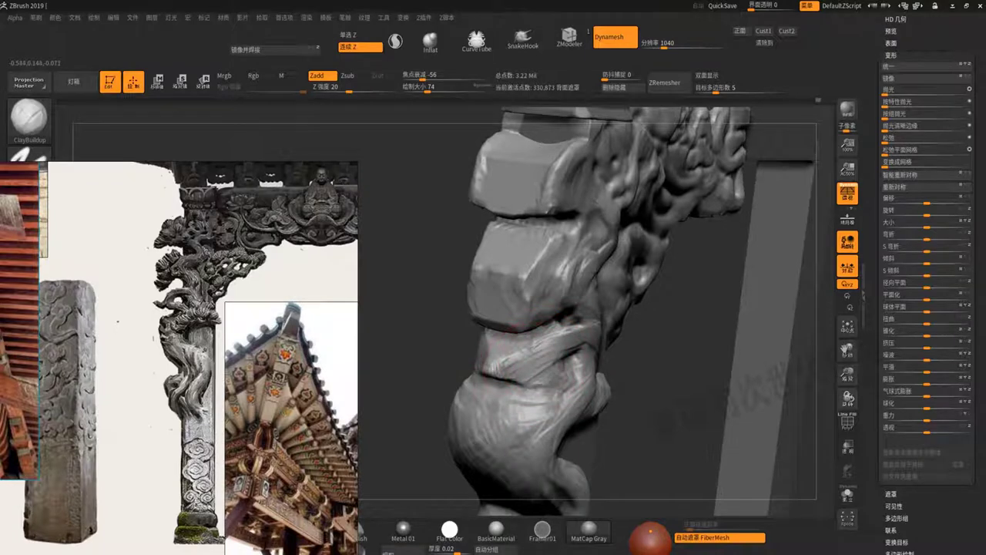
mouse_move(622, 415)
left_mouse_down()
mouse_move(531, 379)
mouse_move(647, 377)
mouse_move(639, 407)
left_mouse_up()
mouse_move(638, 406)
right_mouse_down("ctrl")
mouse_move(694, 423)
mouse_move(647, 334)
right_mouse_up("ctrl")
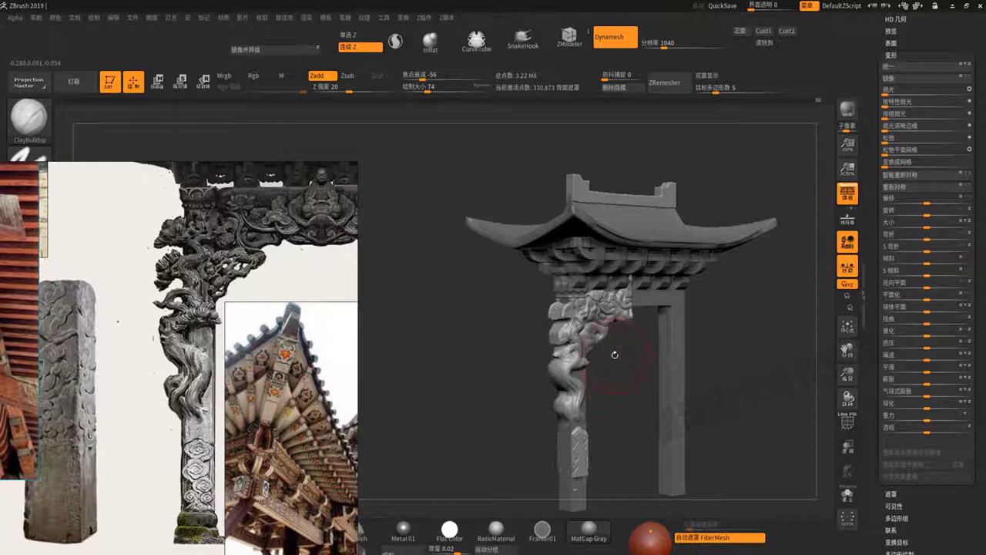
left_click_drag(493, 369, 579, 256)
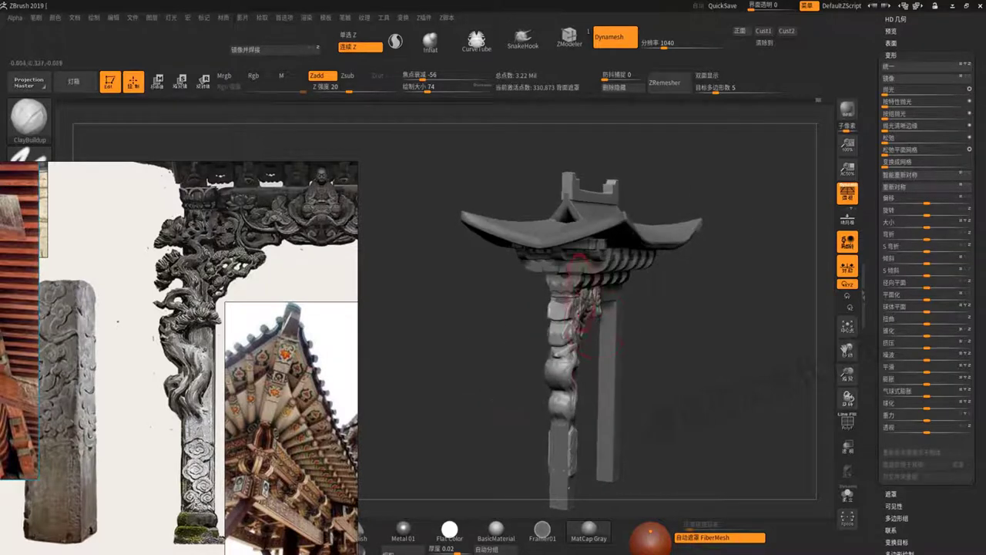
left_click_drag(695, 376, 616, 317)
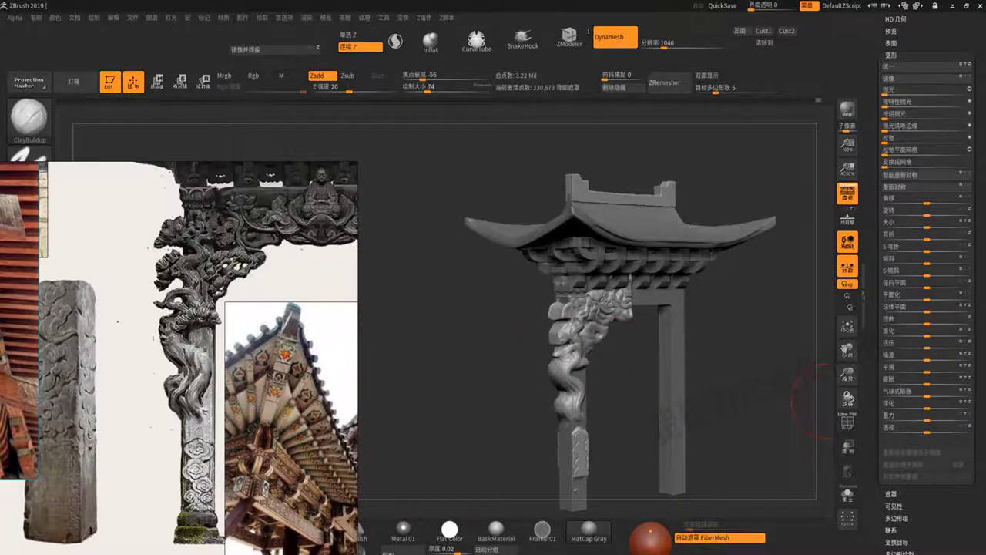
mouse_move(710, 386)
left_mouse_down()
mouse_move(647, 408)
mouse_move(670, 271)
mouse_move(660, 279)
left_mouse_up()
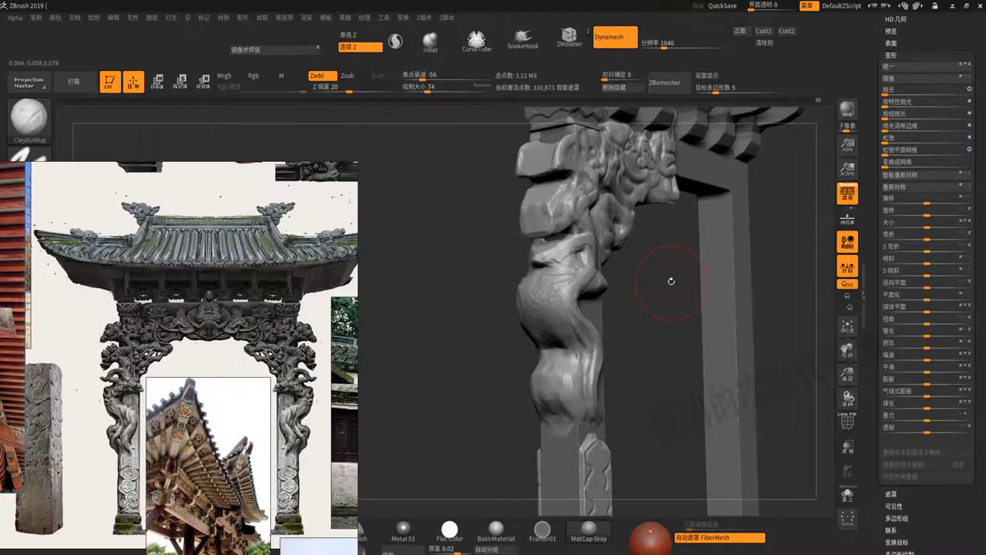
left_click_drag(677, 338, 652, 354)
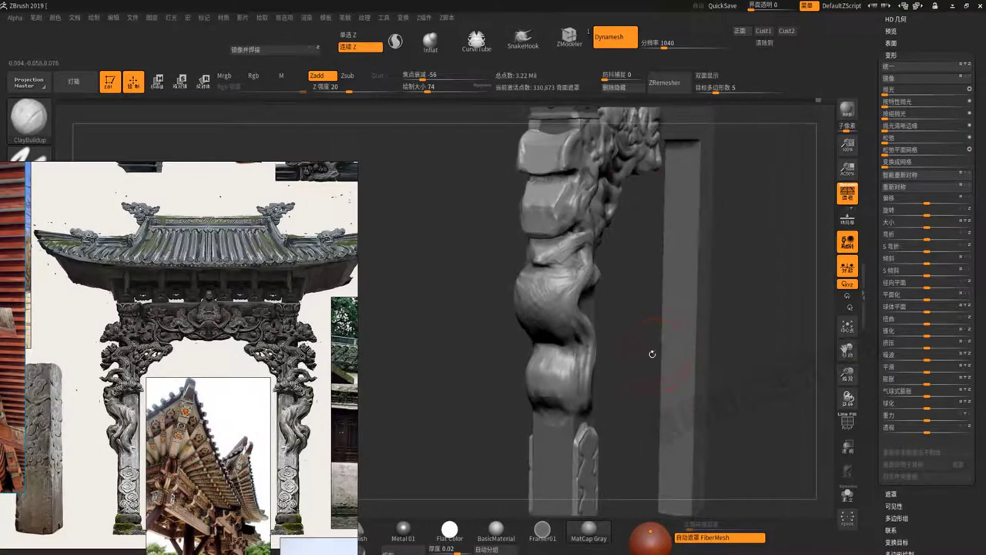
key("b")
key("m")
key("v")
key("space")
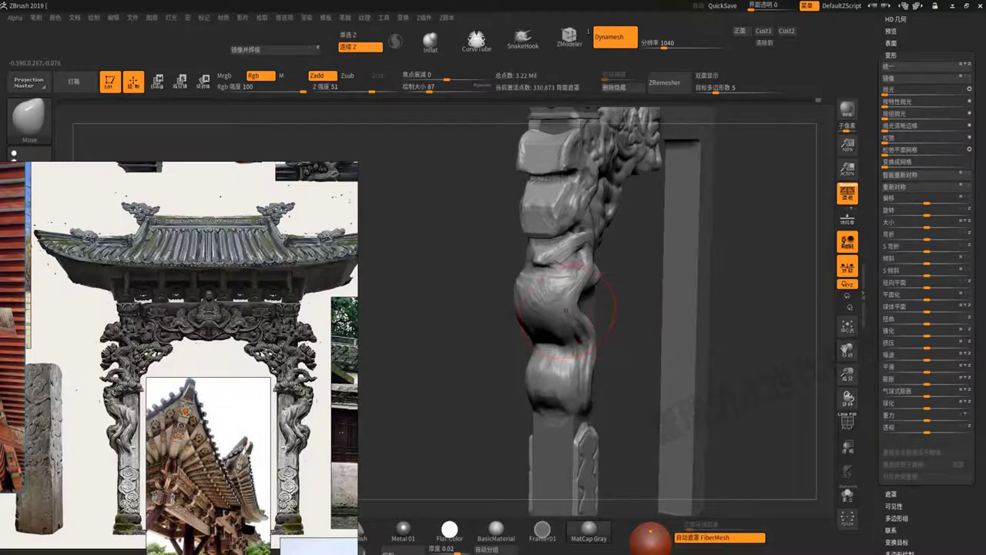
mouse_move(577, 316)
left_mouse_down()
mouse_move(550, 293)
mouse_move(570, 316)
left_mouse_up()
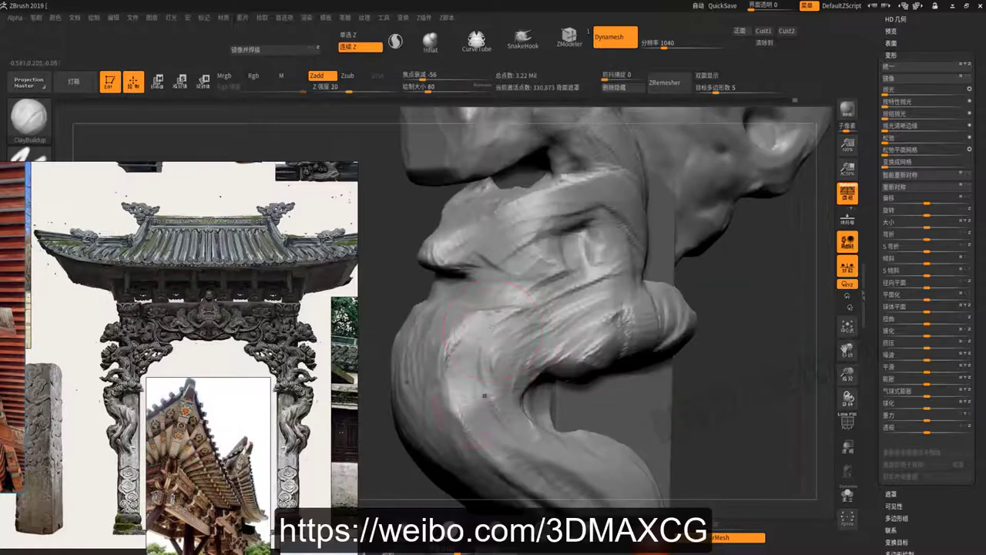
- Carve creases across the cheek and eye, reshape the jaw, and add strokes on the lower curl
left_click_drag(539, 362, 620, 466)
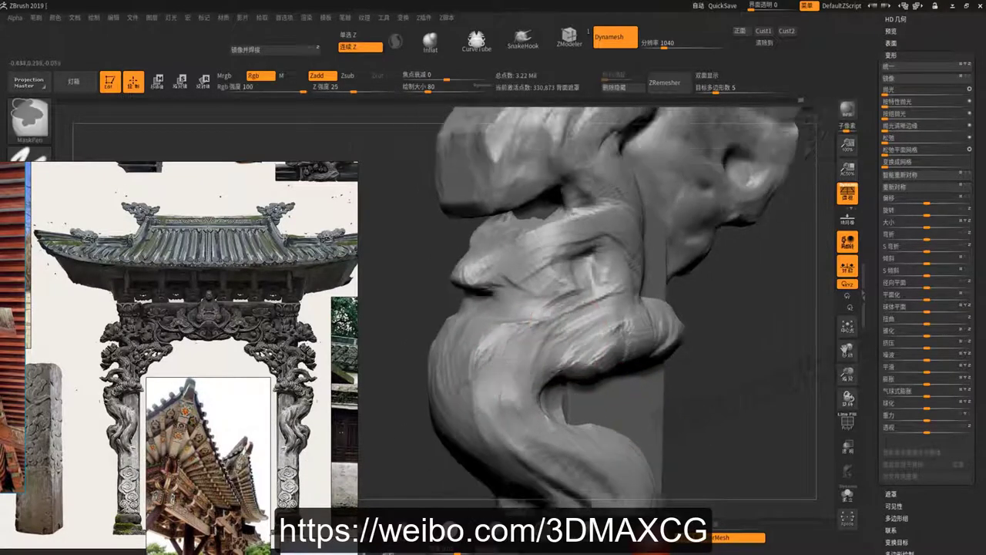
mouse_move(567, 321)
left_mouse_down()
mouse_move(624, 351)
mouse_move(570, 378)
mouse_move(539, 370)
left_mouse_up()
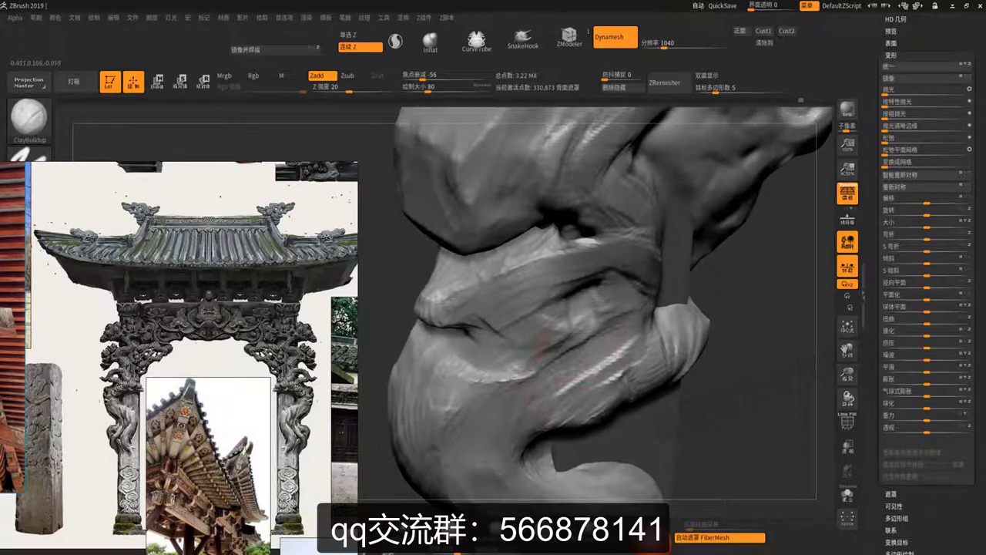
left_click_drag(605, 308, 552, 322)
mouse_move(594, 291)
left_mouse_down()
mouse_move(539, 297)
mouse_move(566, 300)
mouse_move(501, 339)
mouse_move(539, 317)
left_mouse_up()
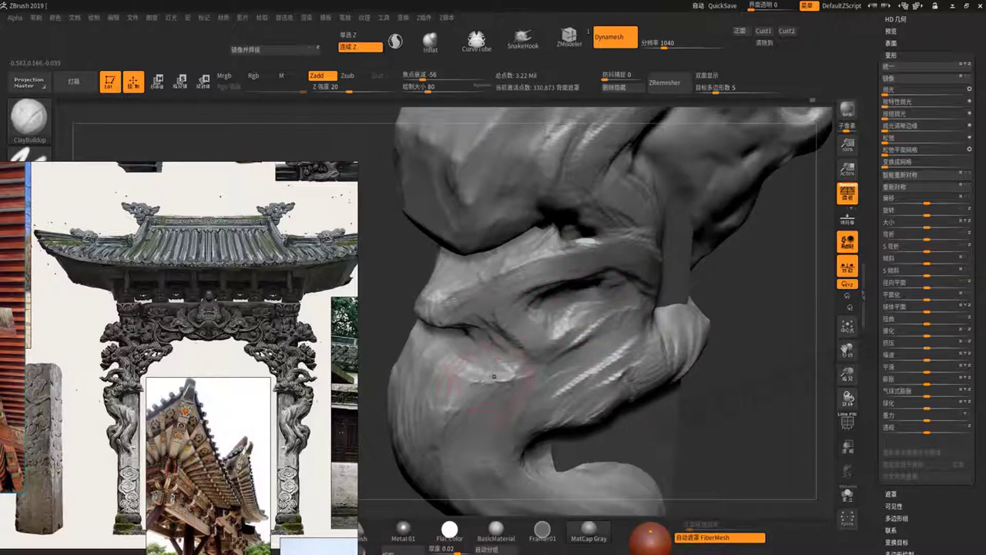
mouse_move(494, 376)
left_mouse_down()
mouse_move(451, 412)
mouse_move(460, 465)
left_mouse_up()
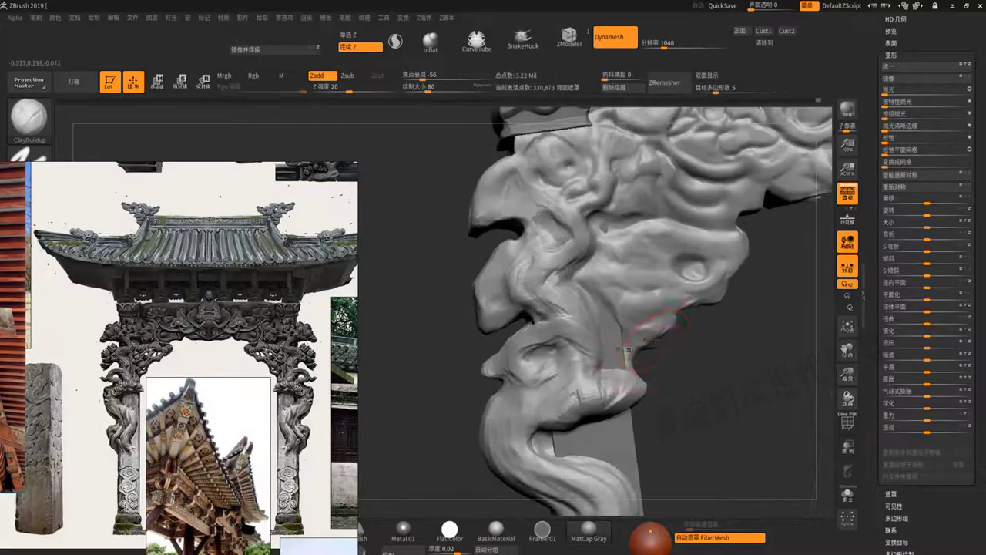
right_click_drag(628, 348, 585, 374, "ctrl")
left_click_drag(585, 374, 579, 362)
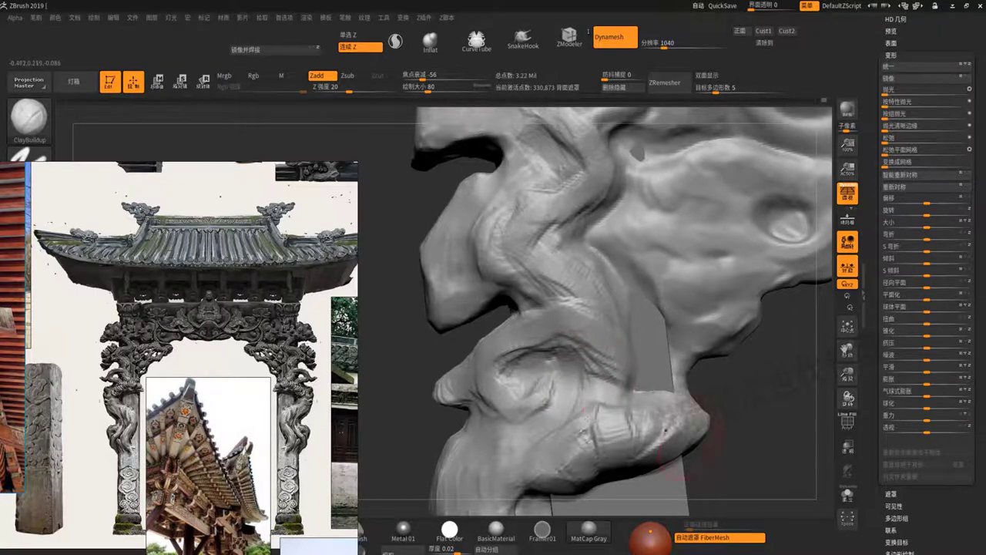
- Switch to ClayBuildup and build up clay beside the nose fold
mouse_move(594, 409)
right_mouse_down("alt")
mouse_move(751, 412)
mouse_move(628, 286)
mouse_move(622, 309)
right_mouse_up("alt")
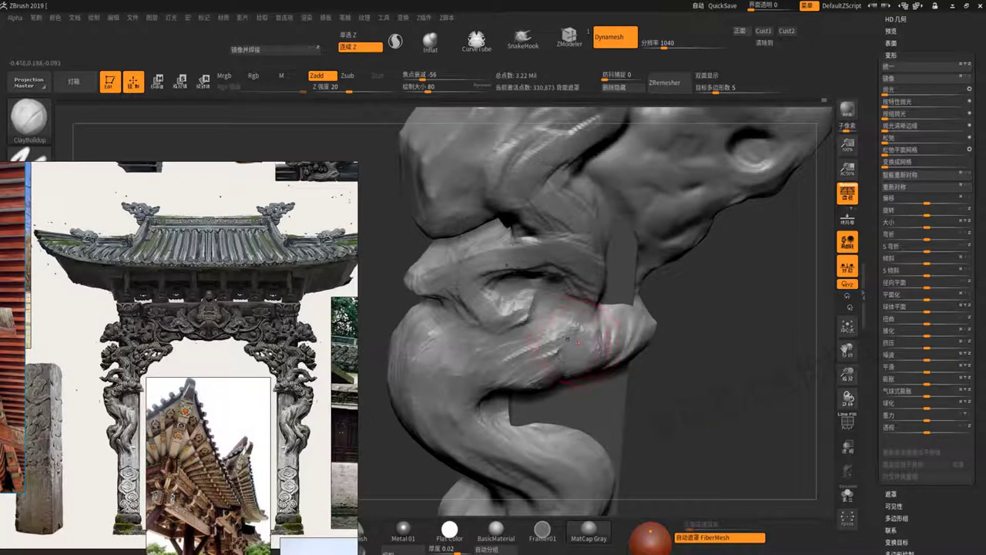
right_click_drag(570, 339, 581, 304)
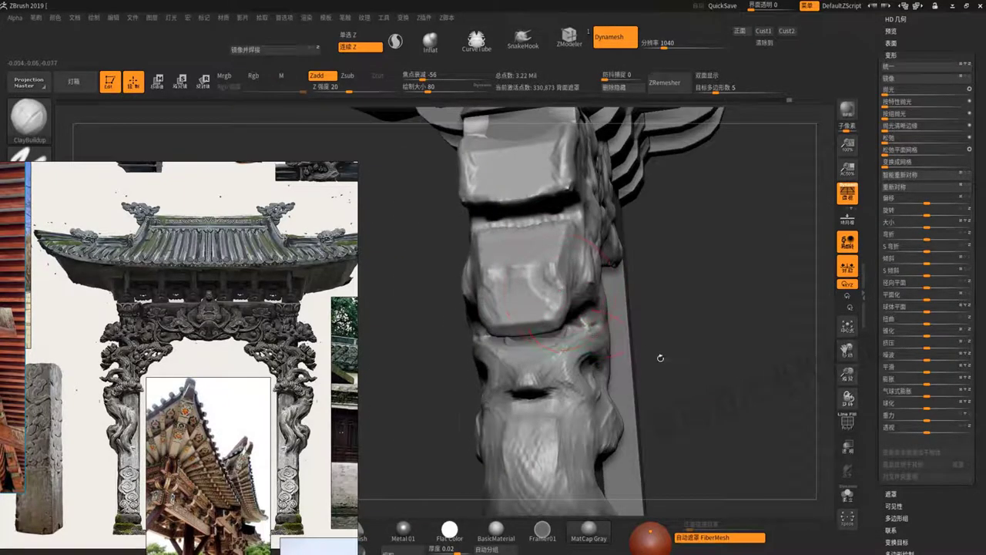
right_click_drag(660, 357, 516, 261)
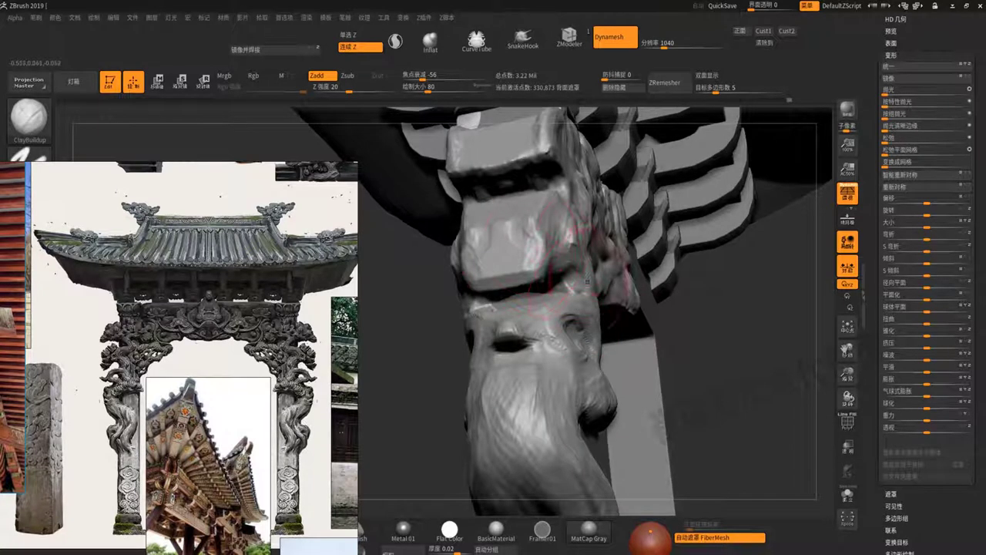
mouse_move(620, 326)
right_mouse_down()
mouse_move(585, 417)
mouse_move(689, 352)
right_mouse_up()
key("b")
key("c")
key("b")
right_click_drag(623, 334, 632, 408)
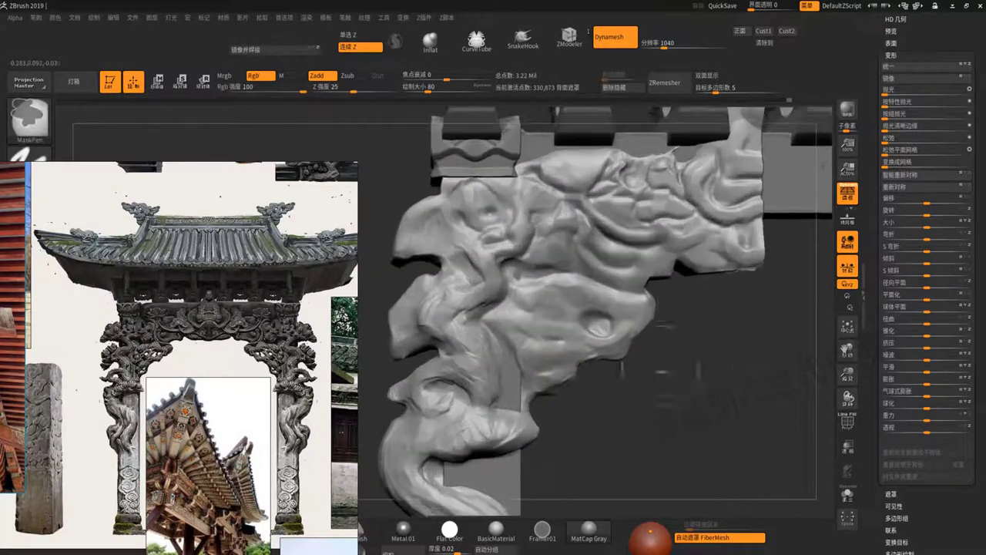
right_click_drag(616, 324, 553, 242)
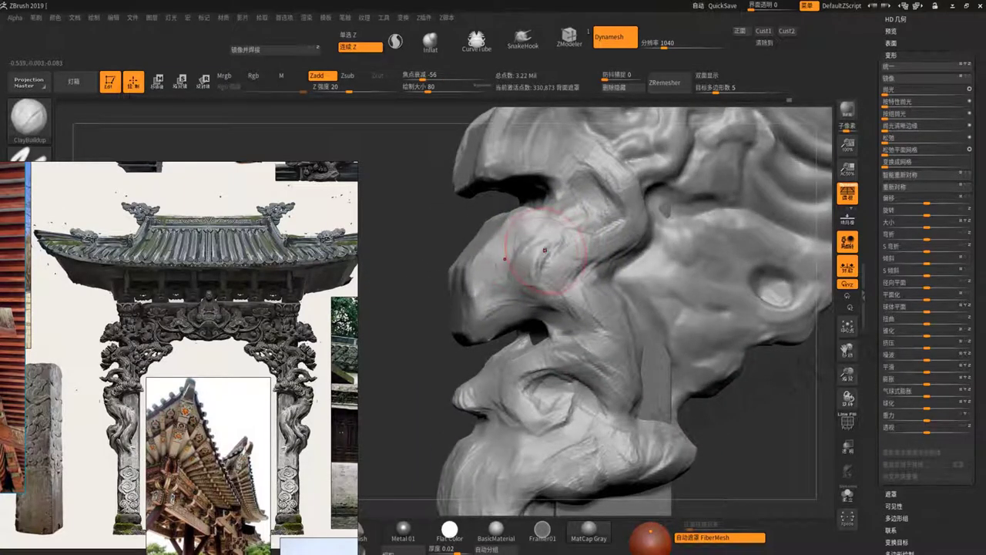
left_click_drag(594, 292, 614, 333)
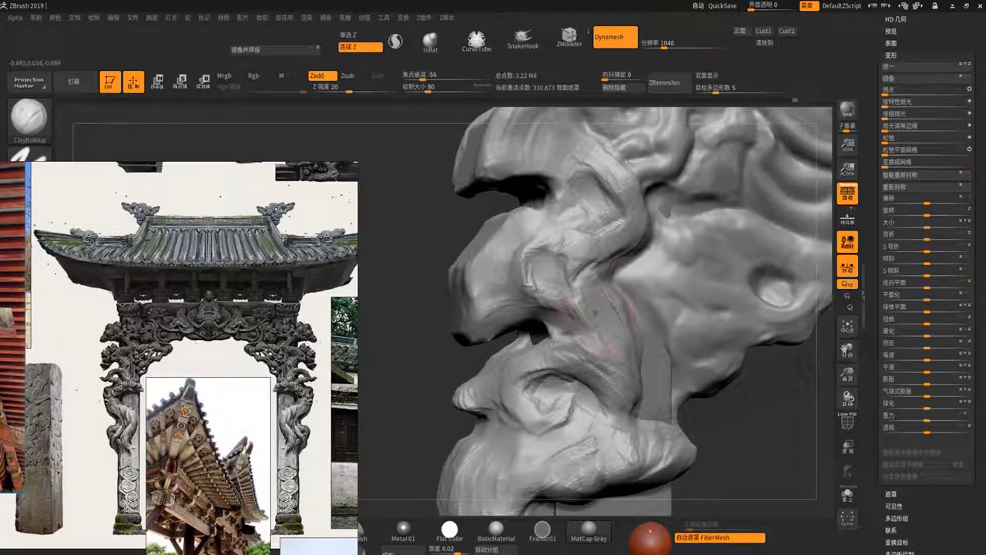
mouse_move(576, 314)
right_mouse_down()
mouse_move(528, 273)
mouse_move(533, 292)
mouse_move(596, 303)
mouse_move(646, 231)
mouse_move(533, 231)
right_mouse_up()
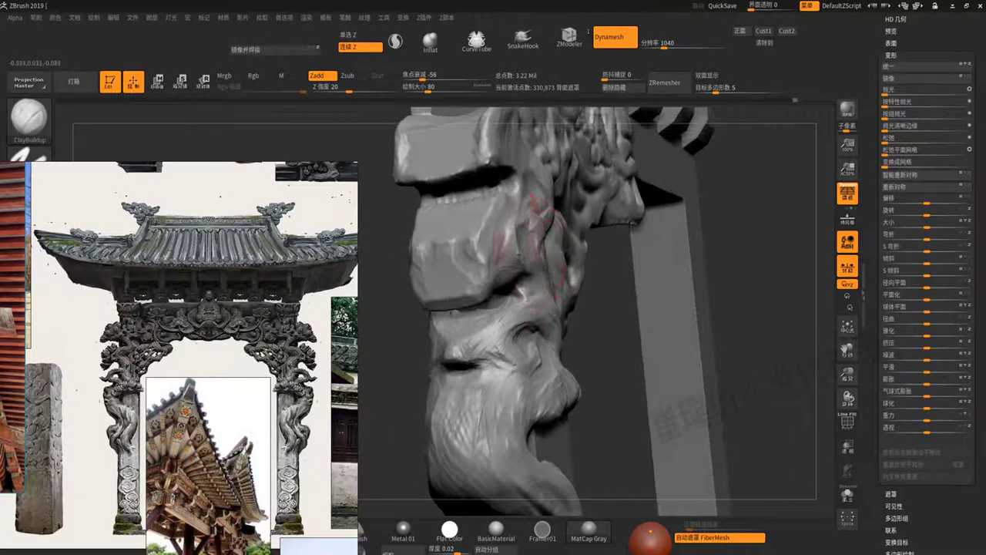
- Select the Move brush at Draw Size 202 and push the bracket block's carved detail leftward
key("b")
key("m")
key("v")
mouse_move(548, 320)
right_mouse_down()
mouse_move(633, 297)
mouse_move(522, 253)
right_mouse_up()
right_click(633, 296)
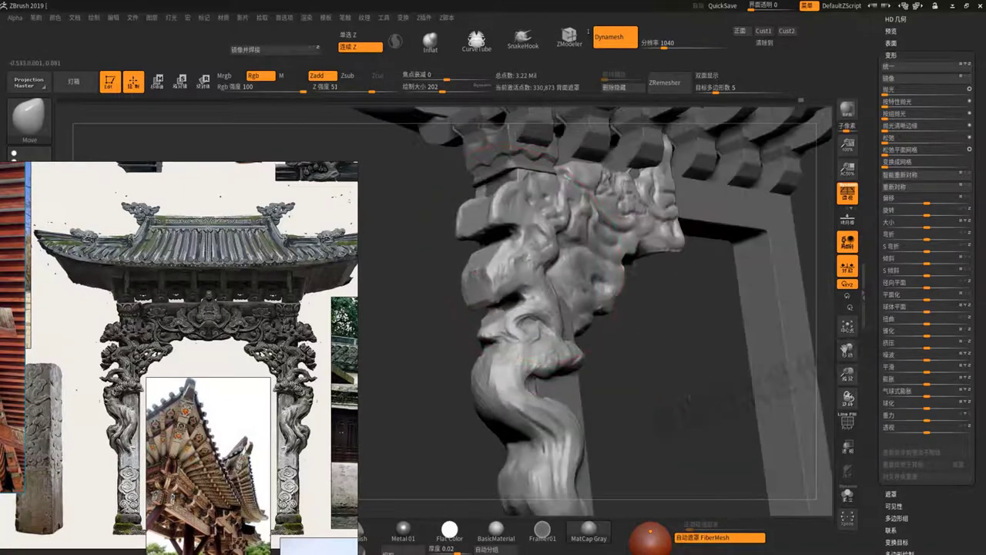
right_click_drag(510, 368, 524, 257)
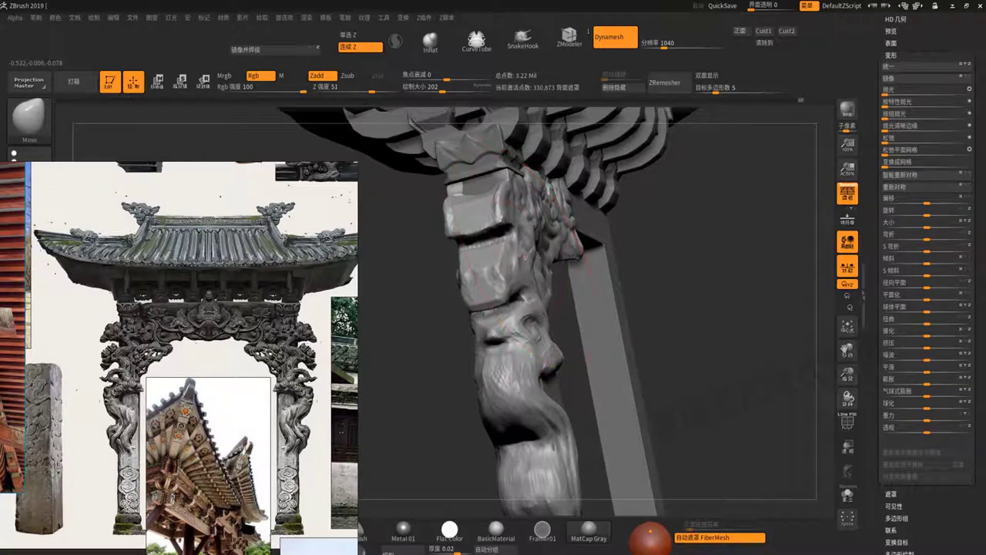
left_click_drag(539, 212, 512, 210)
right_click_drag(586, 332, 644, 331)
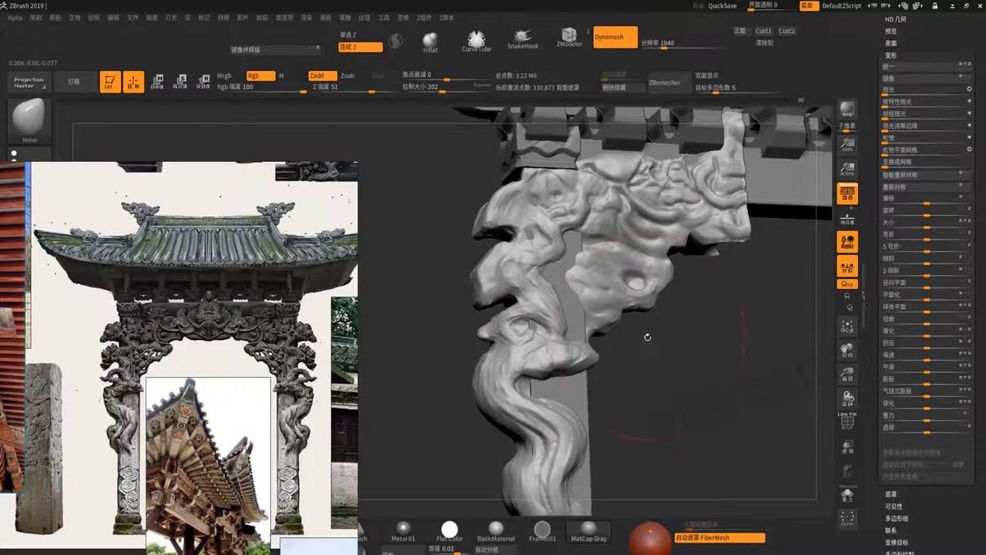
right_click_drag(644, 331, 540, 331)
- Reshape the bracket side near the face bulge and where it meets the beam
mouse_move(573, 362)
left_mouse_down()
mouse_move(578, 416)
mouse_move(551, 383)
left_mouse_up()
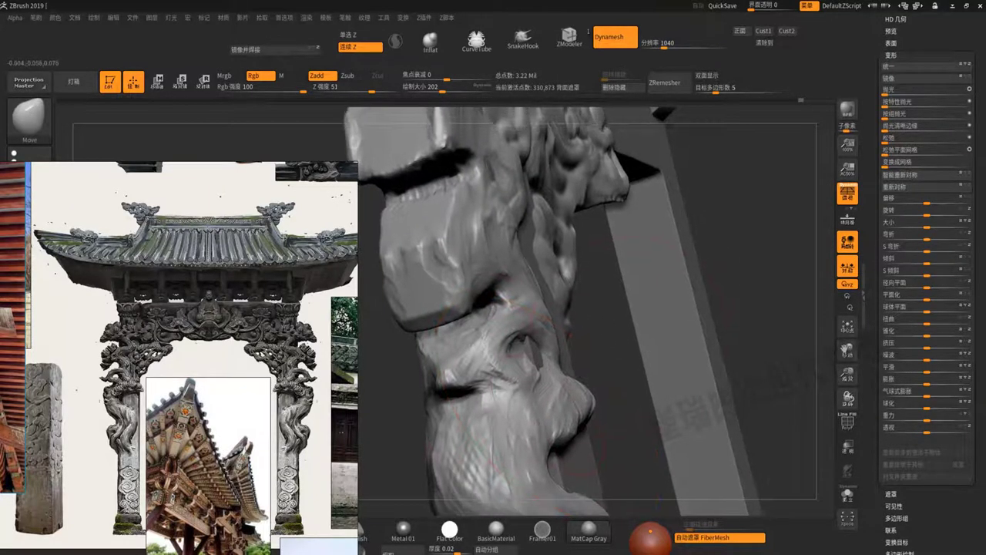
right_click_drag(543, 316, 539, 293)
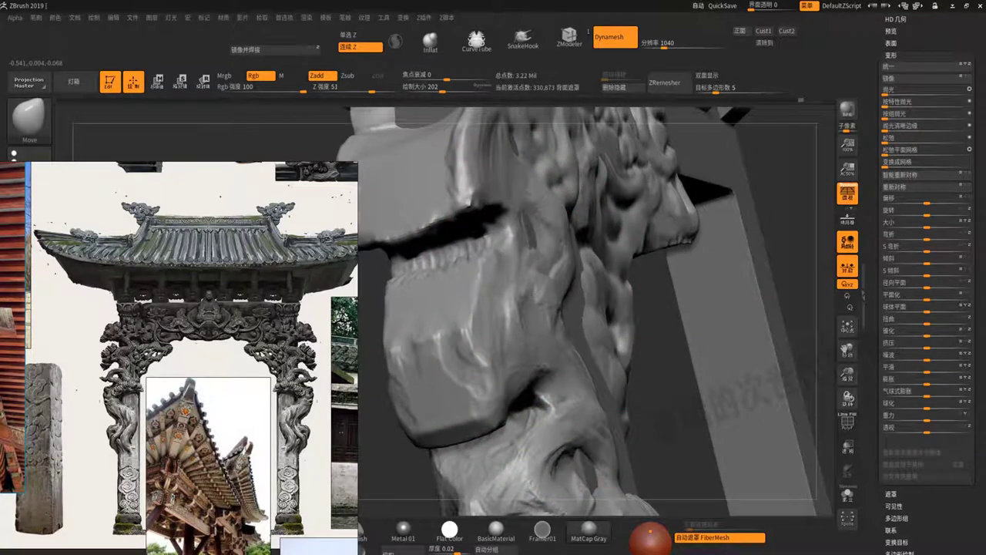
mouse_move(540, 293)
right_mouse_down()
mouse_move(617, 350)
mouse_move(647, 471)
right_mouse_up()
right_click_drag(503, 305, 539, 278)
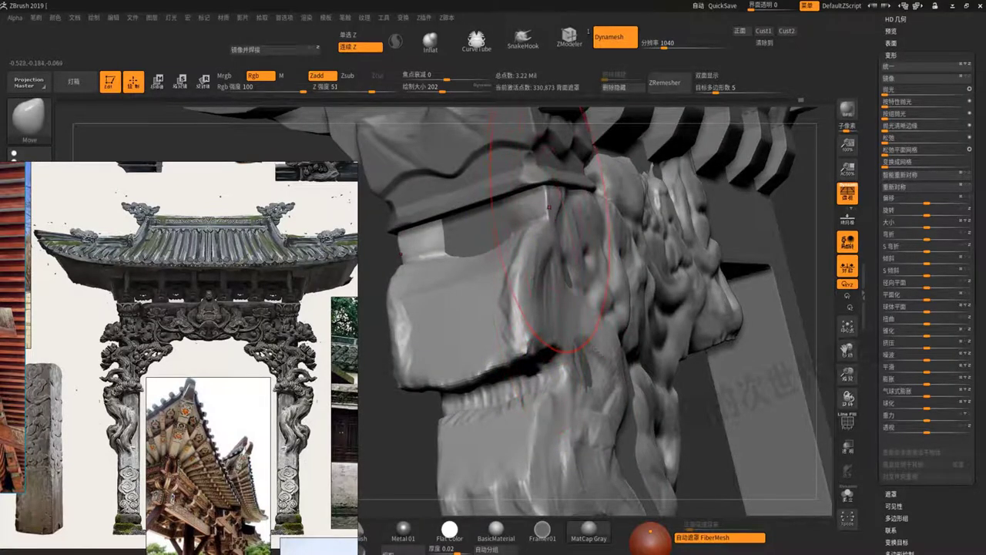
left_click_drag(549, 207, 552, 202)
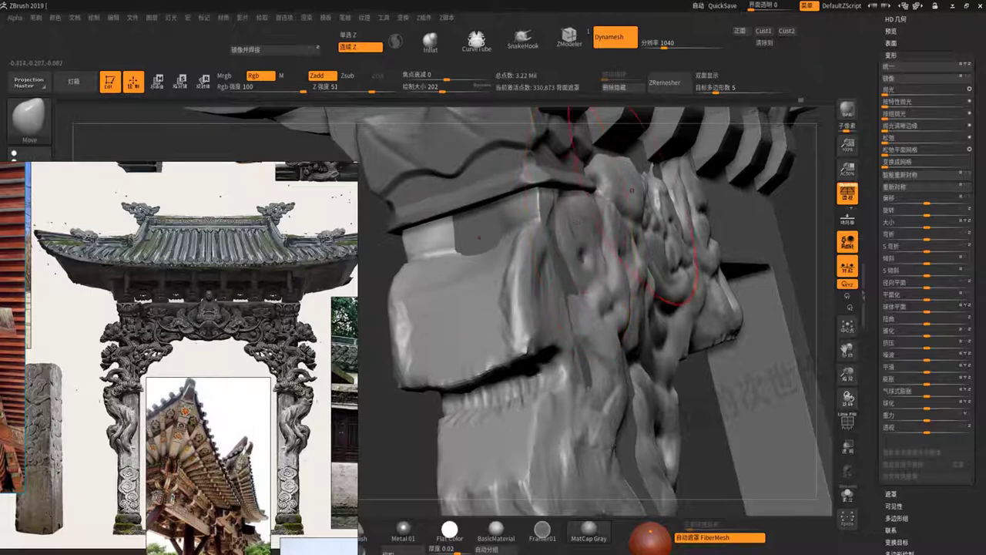
mouse_move(632, 190)
left_mouse_down()
mouse_move(635, 231)
mouse_move(620, 204)
left_mouse_up()
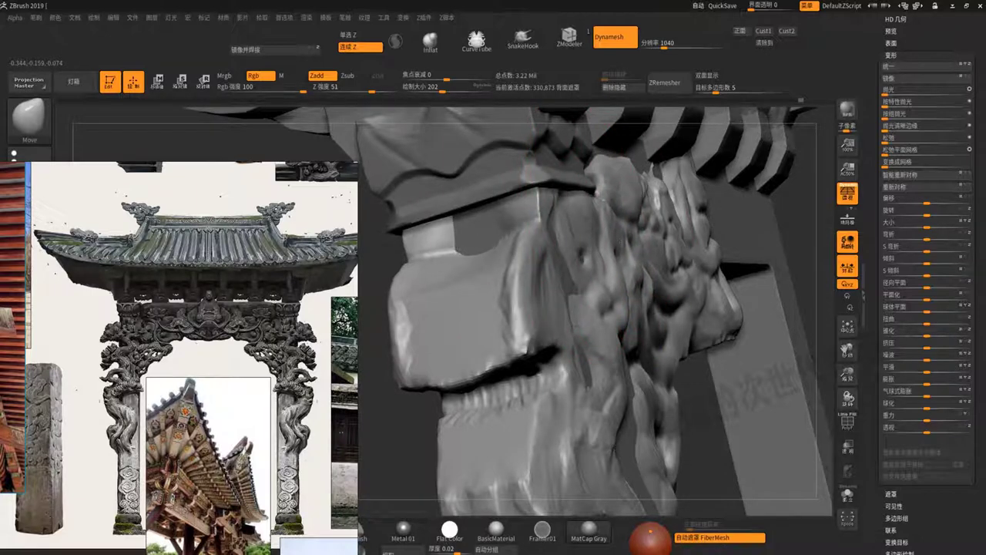
left_click_drag(631, 274, 624, 251)
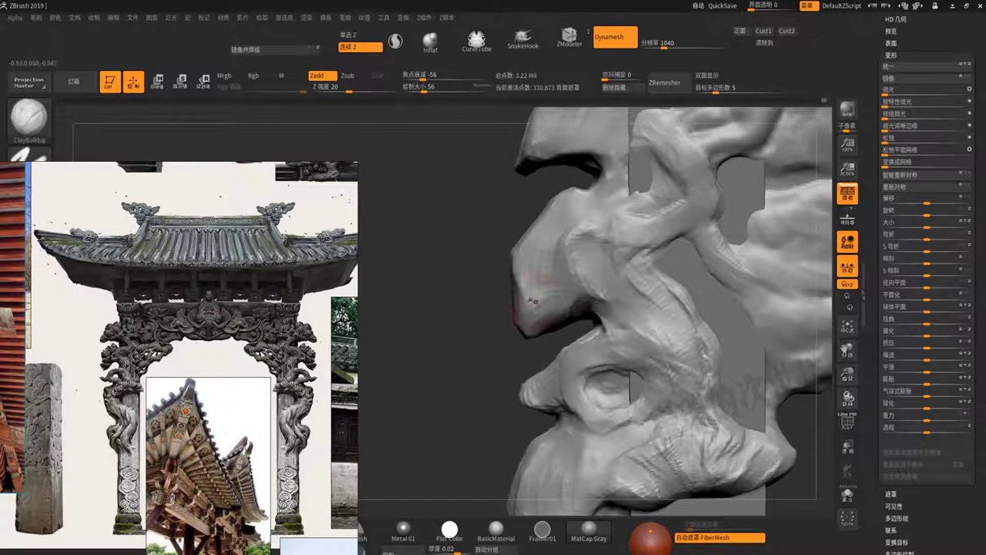
- Set Draw Size to 65 and add clay to the dragon's nose-like fold
key("space")
right_click_drag(529, 269, 463, 282)
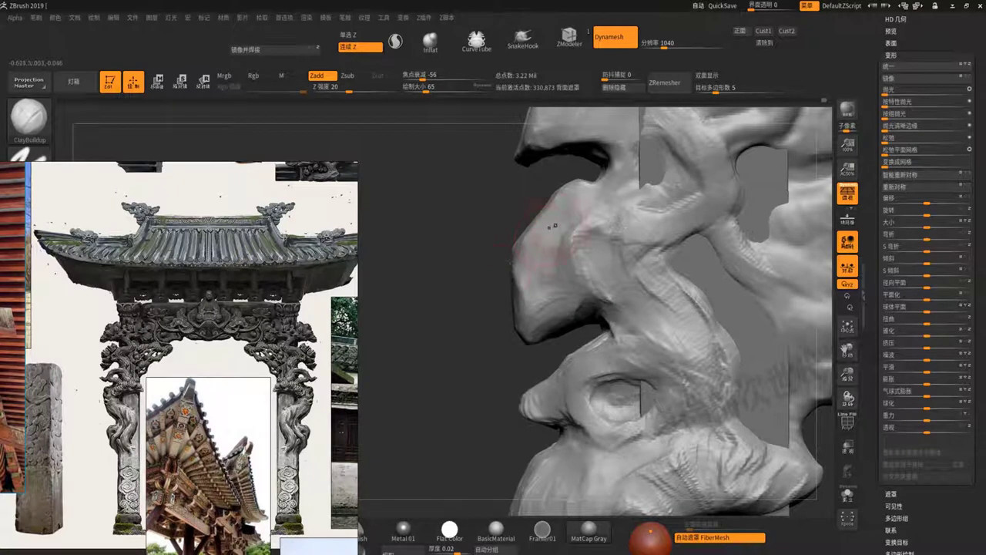
right_click_drag(553, 227, 570, 221)
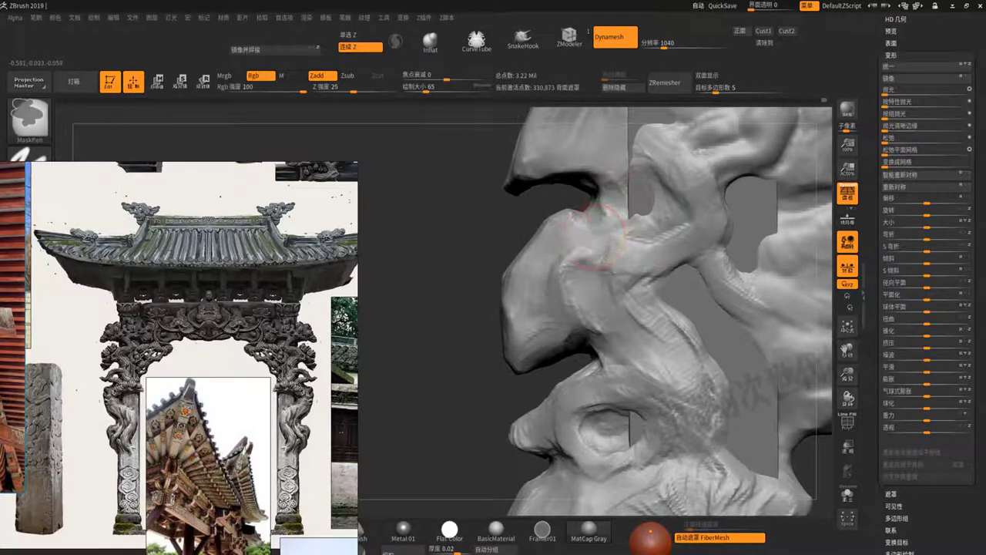
mouse_move(608, 203)
right_mouse_down("ctrl")
mouse_move(631, 172)
mouse_move(624, 197)
right_mouse_up("ctrl")
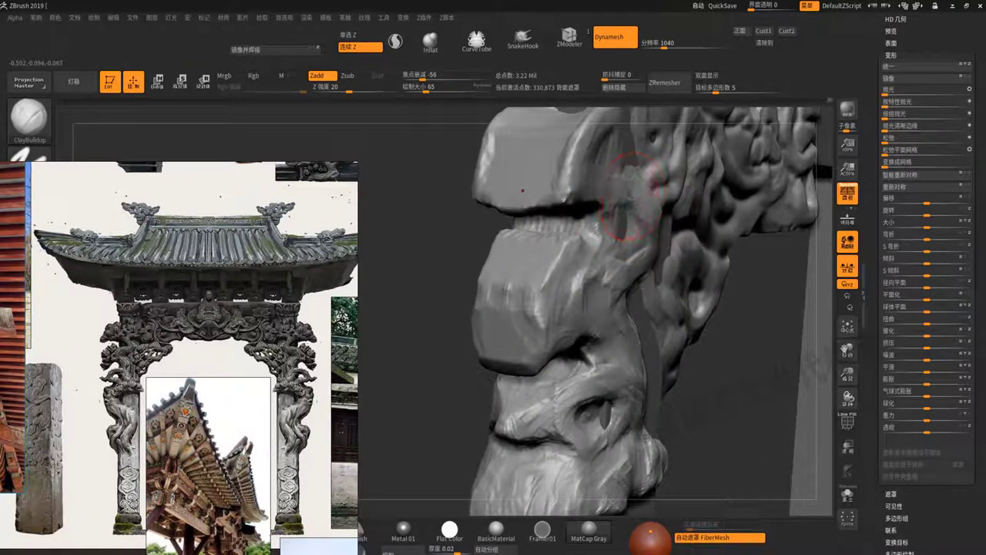
mouse_move(626, 199)
right_mouse_down("ctrl")
mouse_move(579, 208)
mouse_move(626, 229)
mouse_move(549, 308)
mouse_move(696, 345)
mouse_move(528, 265)
mouse_move(614, 291)
mouse_move(656, 346)
mouse_move(539, 278)
right_mouse_up("ctrl")
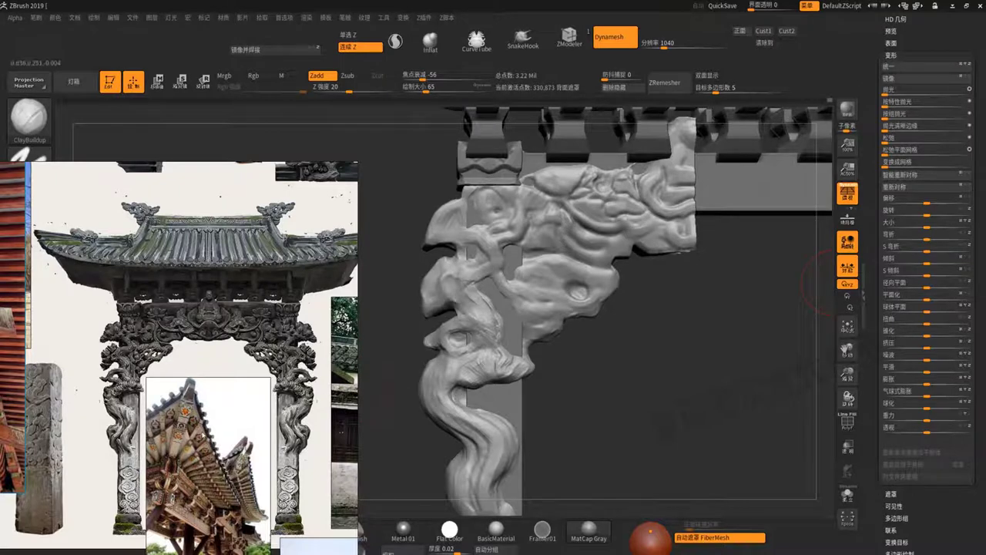
- Zoom the reference photo in on the carved tree column and lintel, nudging it right
scroll(191, 306, "up", 3)
scroll(191, 306, "up", 2)
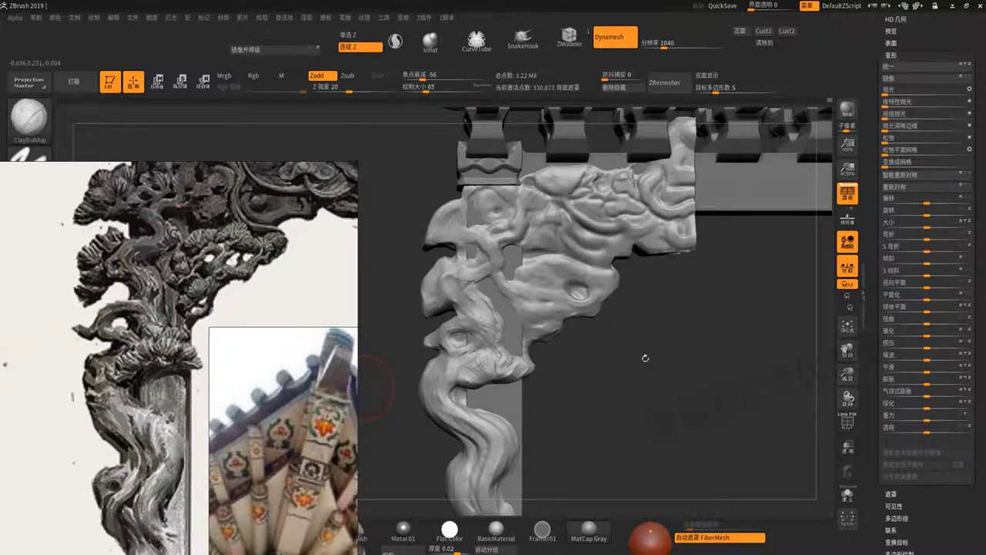
scroll(209, 328, "down", 2)
scroll(138, 338, "down", 2)
scroll(183, 335, "down", 1)
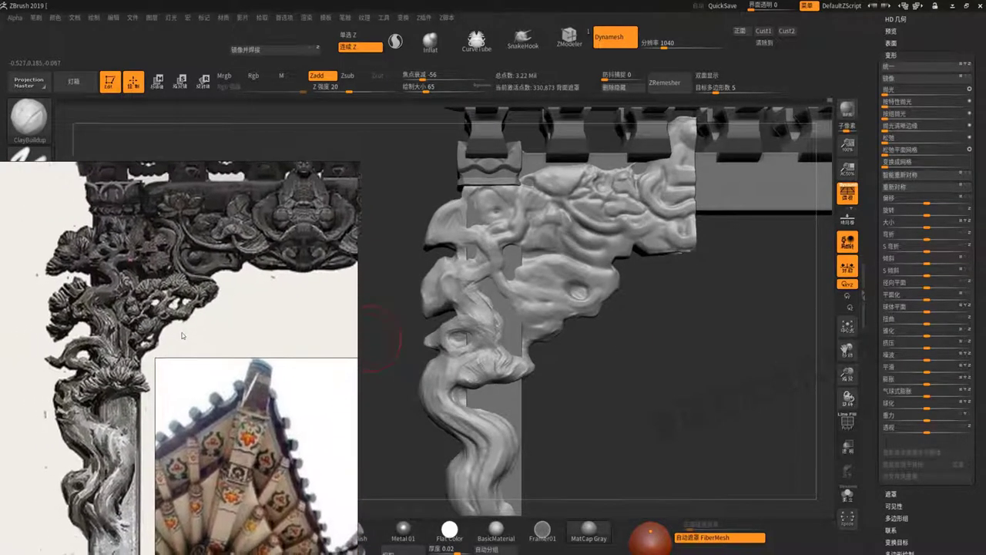
scroll(183, 335, "up", 1)
scroll(208, 336, "up", 1)
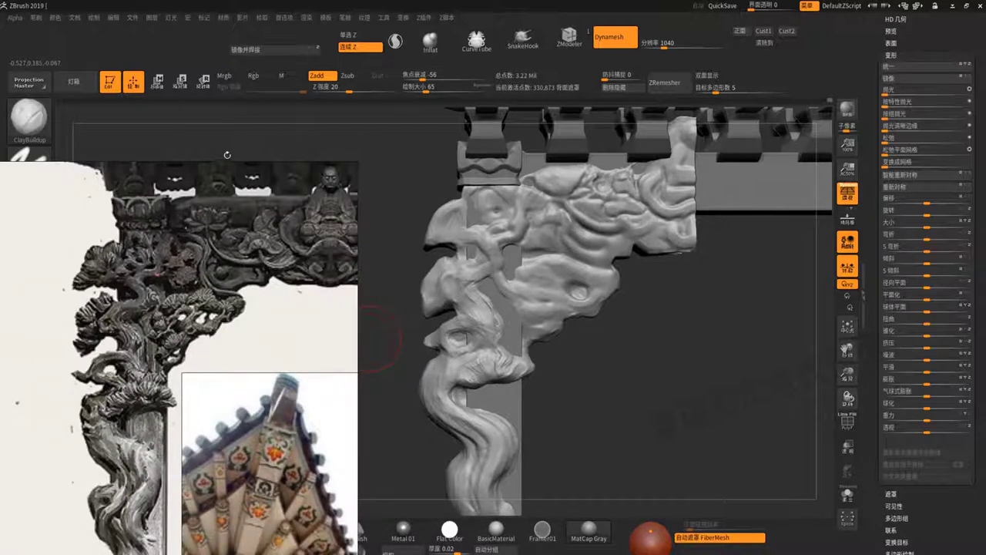
scroll(237, 161, "up", 1)
scroll(240, 147, "up", 1)
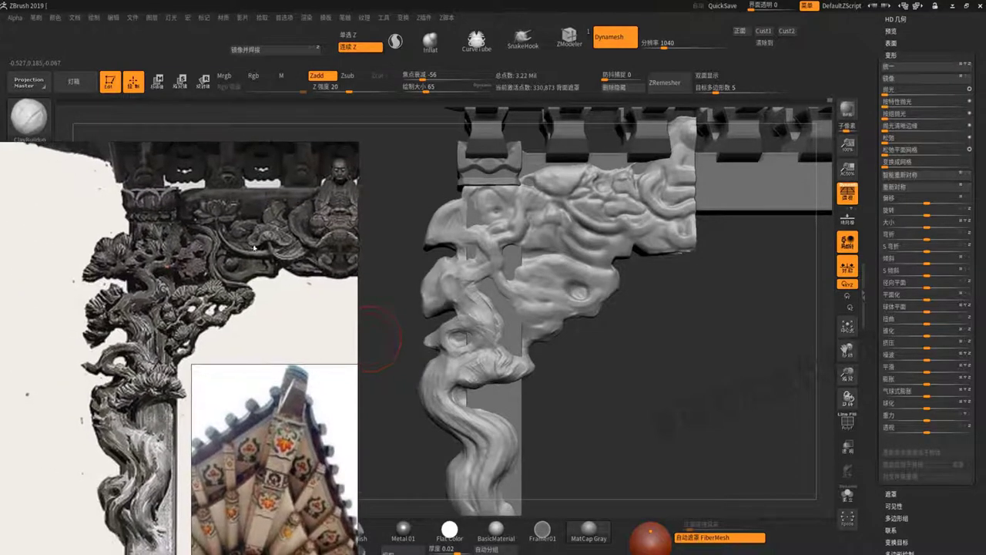
scroll(262, 241, "up", 2)
middle_click_drag(265, 241, 271, 242)
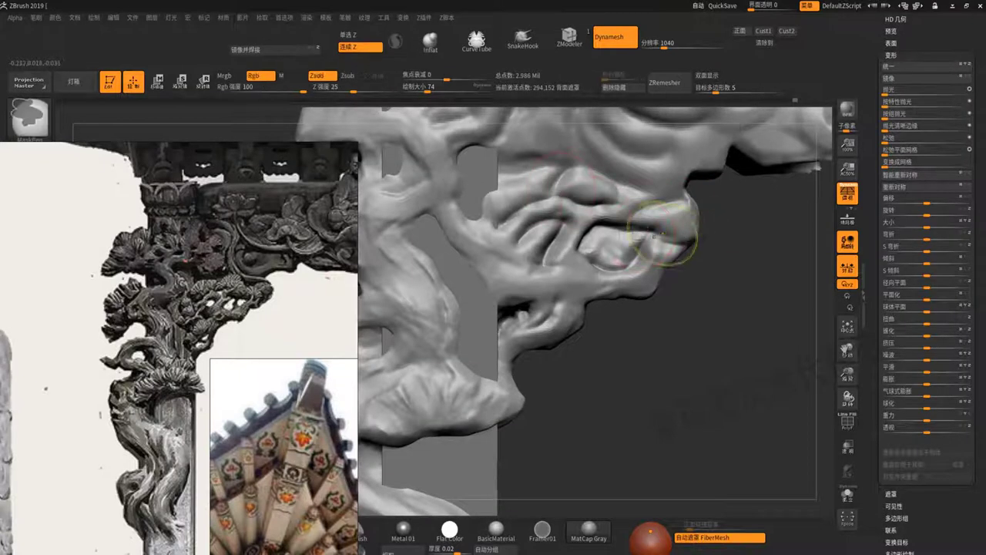
- Carve detail into the dragon's face near the nose with DamStandard, then inspect the coiled tail
key("f")
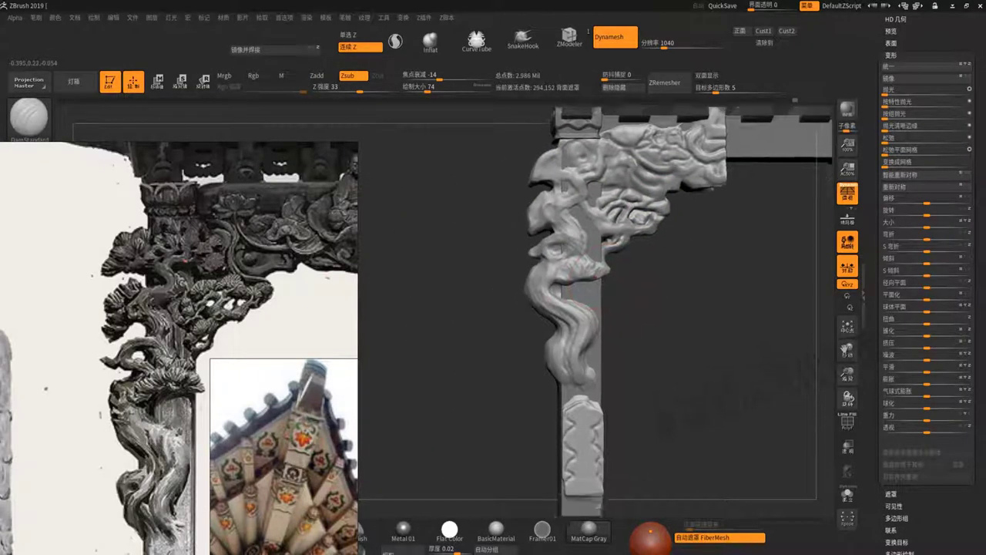
right_click_drag(601, 283, 574, 198, "ctrl")
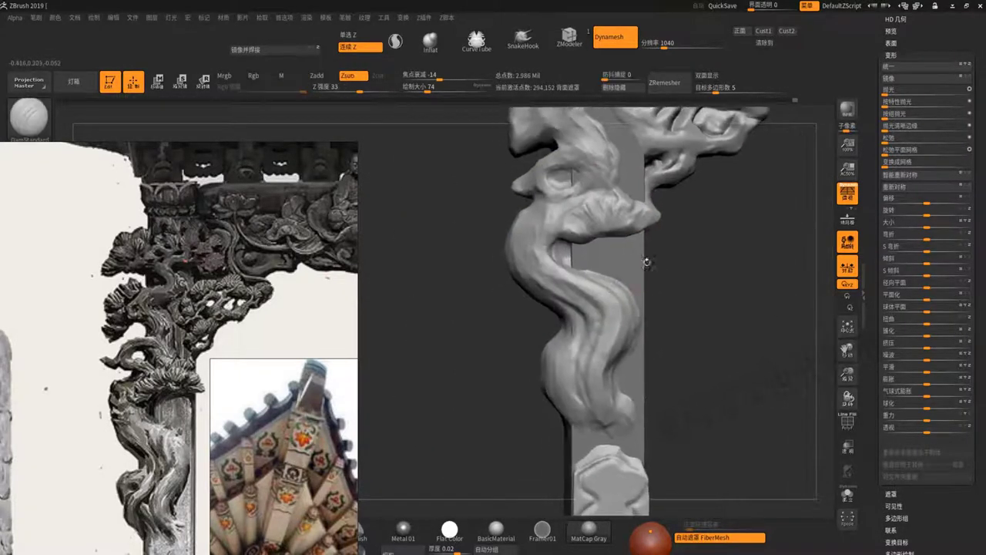
left_click_drag(564, 217, 601, 193)
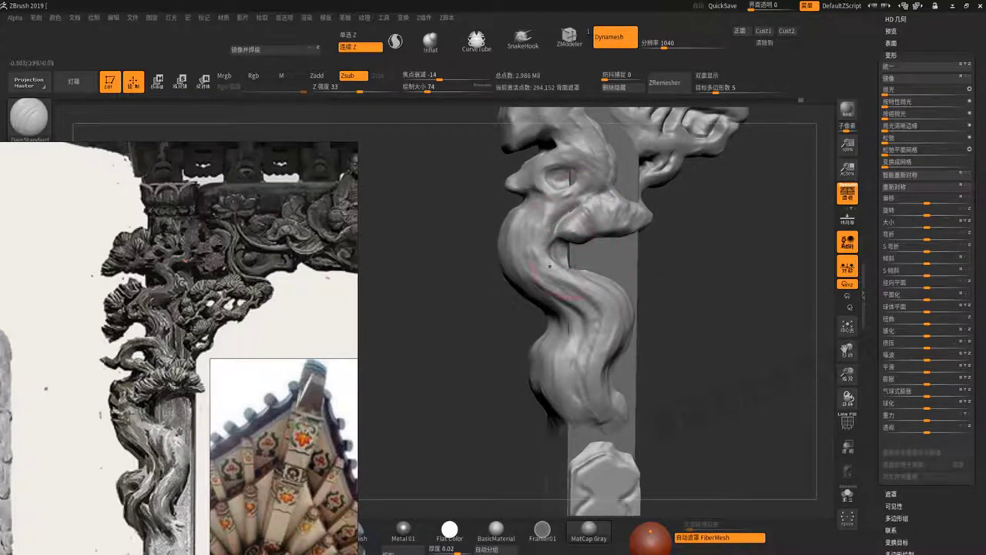
left_click_drag(659, 318, 653, 342, "alt")
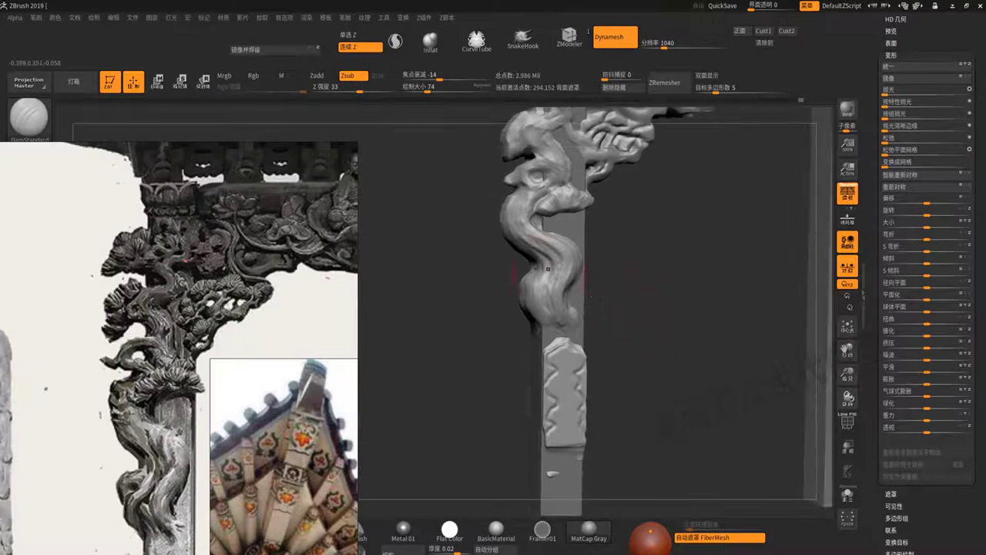
left_click_drag(561, 281, 568, 298, "alt")
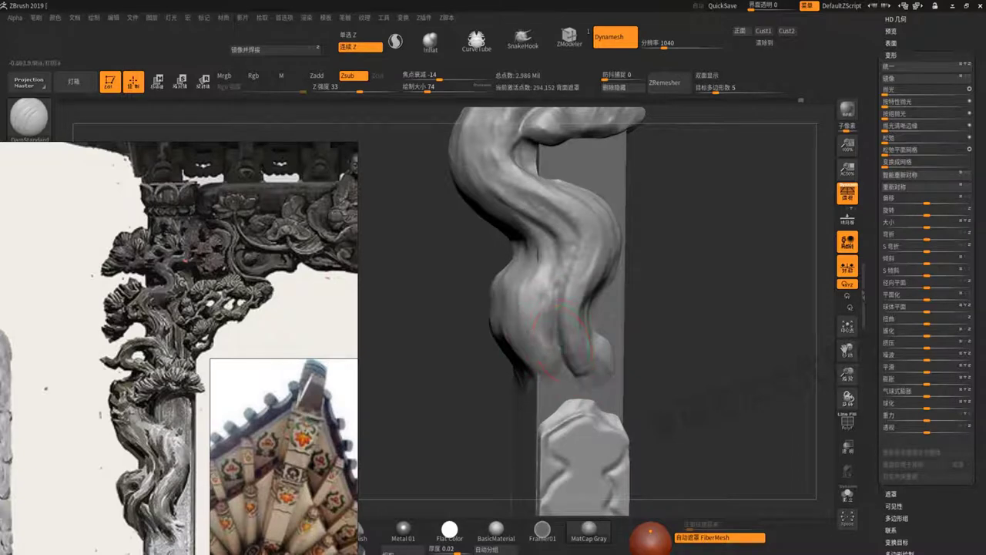
mouse_move(603, 252)
left_mouse_down()
mouse_move(589, 308)
mouse_move(640, 292)
left_mouse_up()
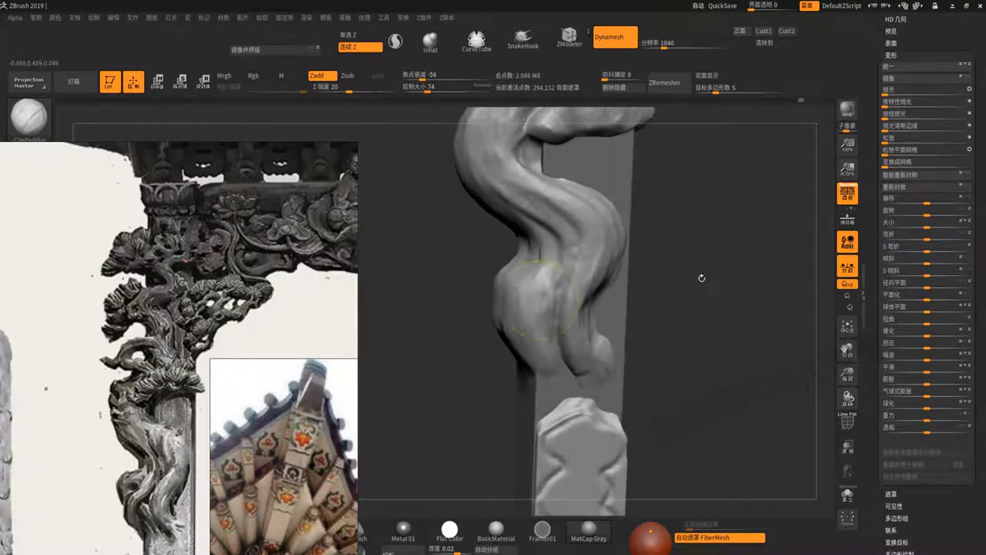
mouse_move(700, 280)
left_mouse_down("alt")
mouse_move(583, 318)
mouse_move(615, 303)
left_mouse_up("alt")
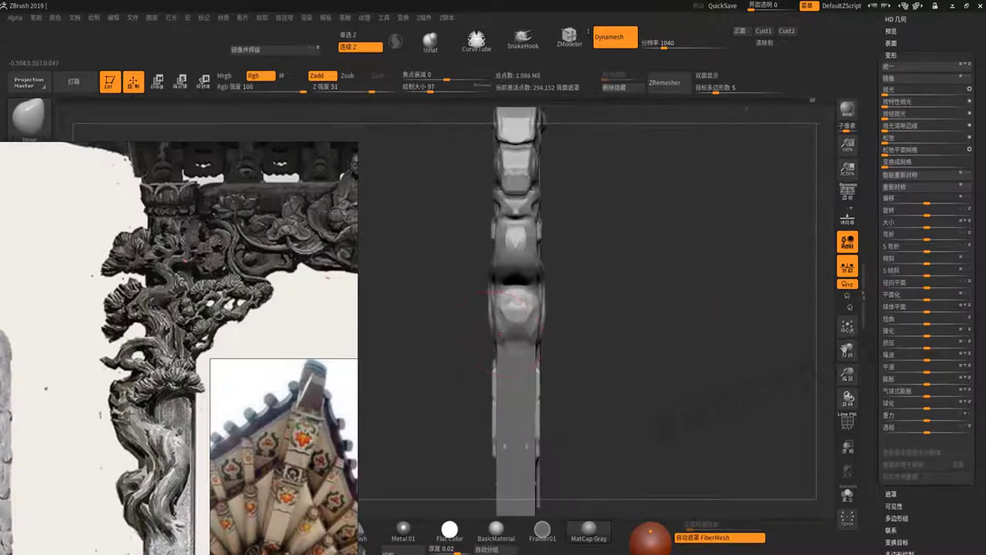
- Push the dragon tail's lower bulge further right and orbit to check the column's far side
left_click_drag(489, 317, 527, 305)
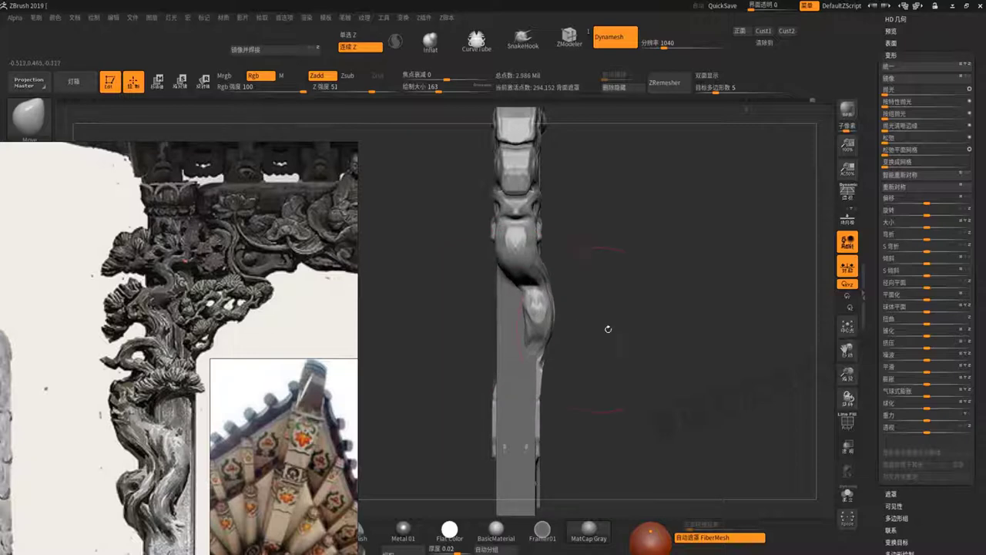
left_click_drag(608, 329, 513, 309)
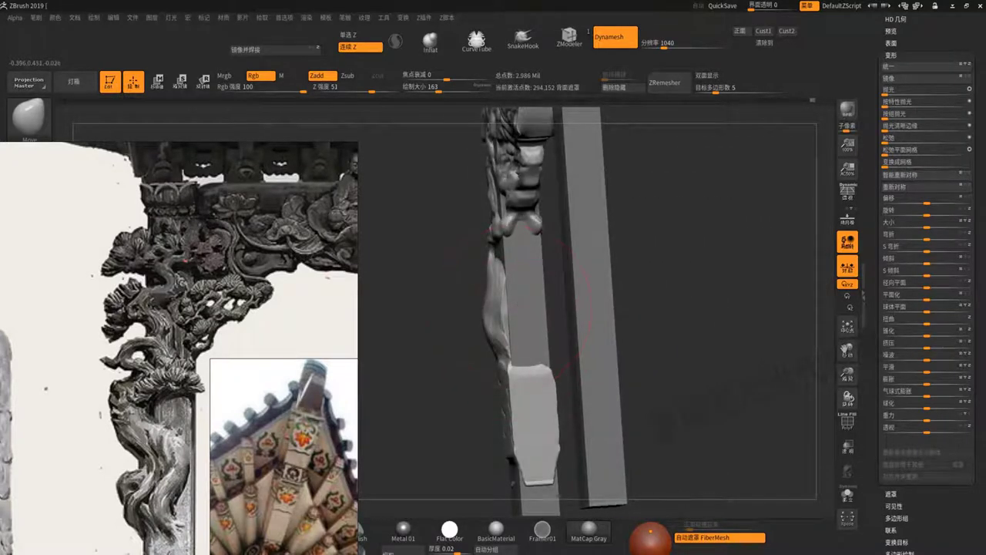
mouse_move(586, 324)
left_mouse_down()
mouse_move(565, 324)
mouse_move(599, 359)
mouse_move(689, 304)
mouse_move(748, 379)
left_mouse_up()
key("space")
key("ctrl")
left_click_drag(678, 362, 660, 344)
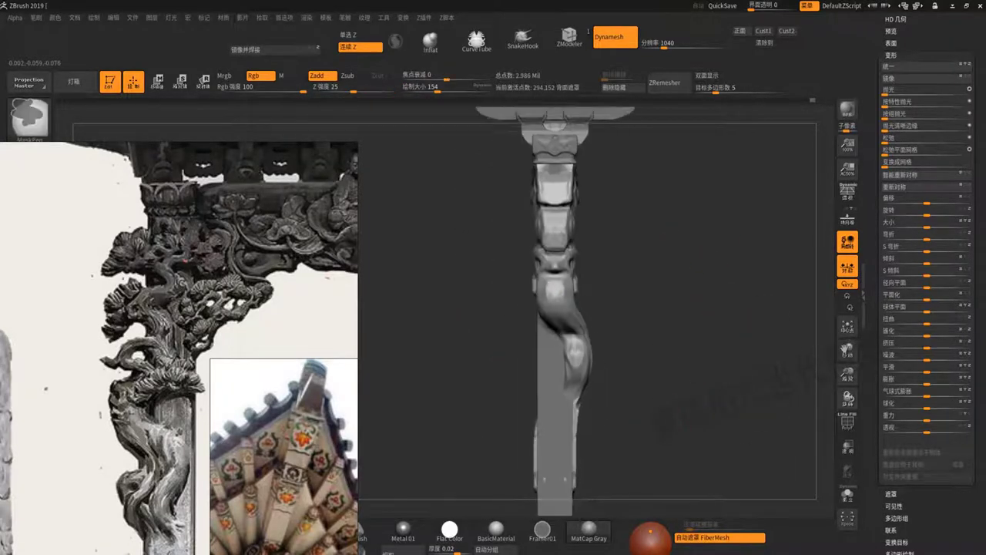
- Set the brush to draw size 140 and Z intensity 25
key("space")
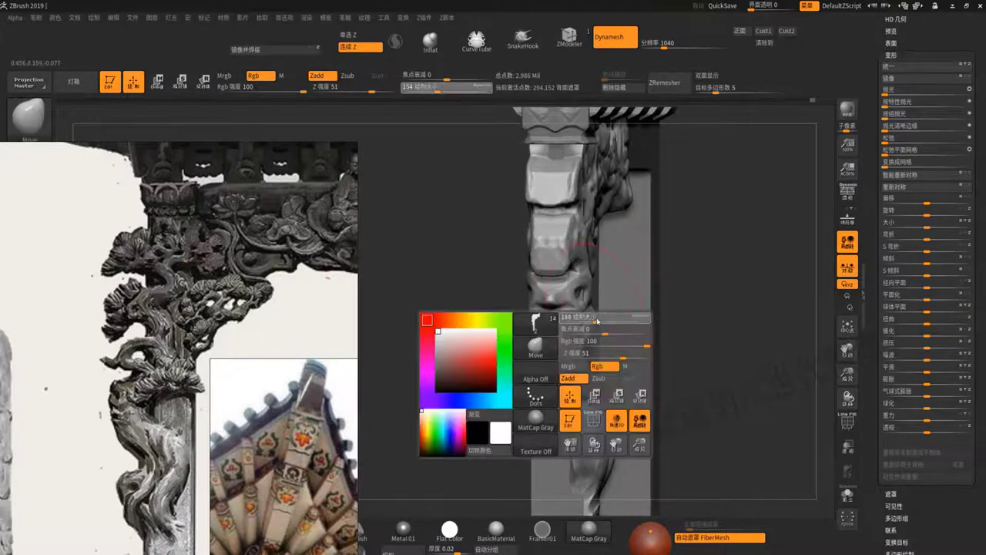
left_click_drag(650, 318, 616, 318)
left_click_drag(693, 308, 552, 221)
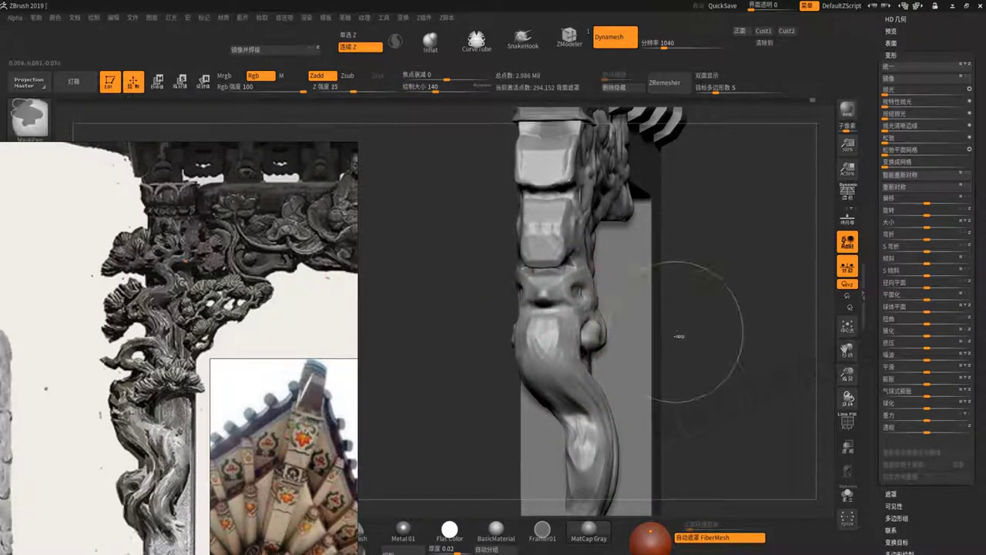
- Orbit and zoom to inspect the bracket overhang and the carved column shaft
left_click_drag(683, 330, 739, 347)
left_click_drag(591, 309, 609, 336)
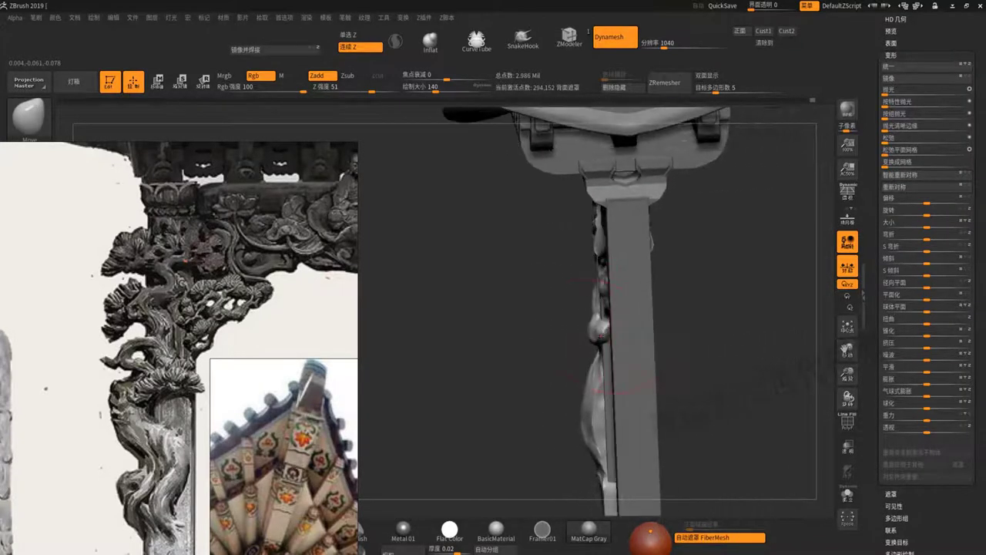
mouse_move(557, 305)
left_mouse_down()
mouse_move(573, 262)
mouse_move(678, 354)
left_mouse_up()
mouse_move(593, 323)
right_mouse_down("ctrl")
mouse_move(590, 308)
mouse_move(589, 318)
right_mouse_up("ctrl")
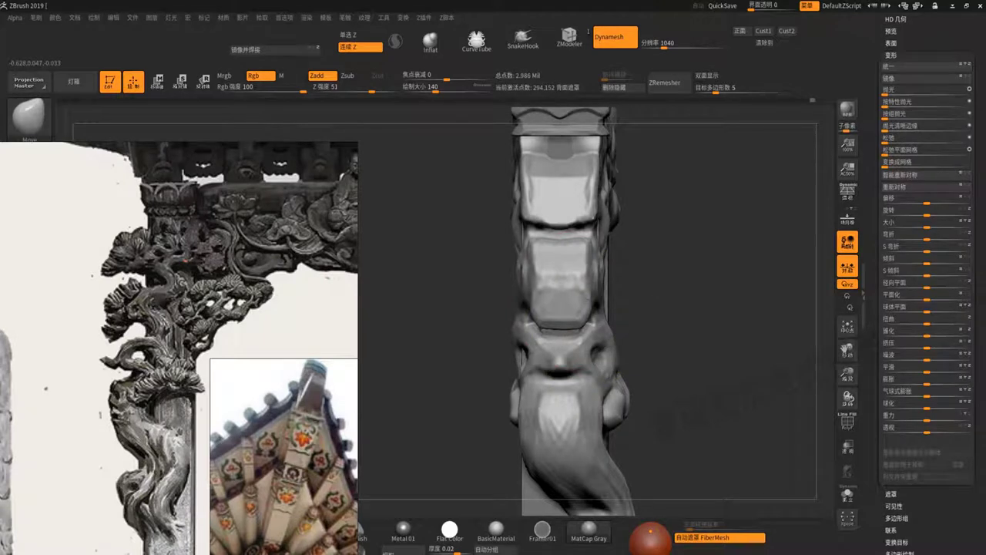
left_click_drag(703, 314, 589, 269)
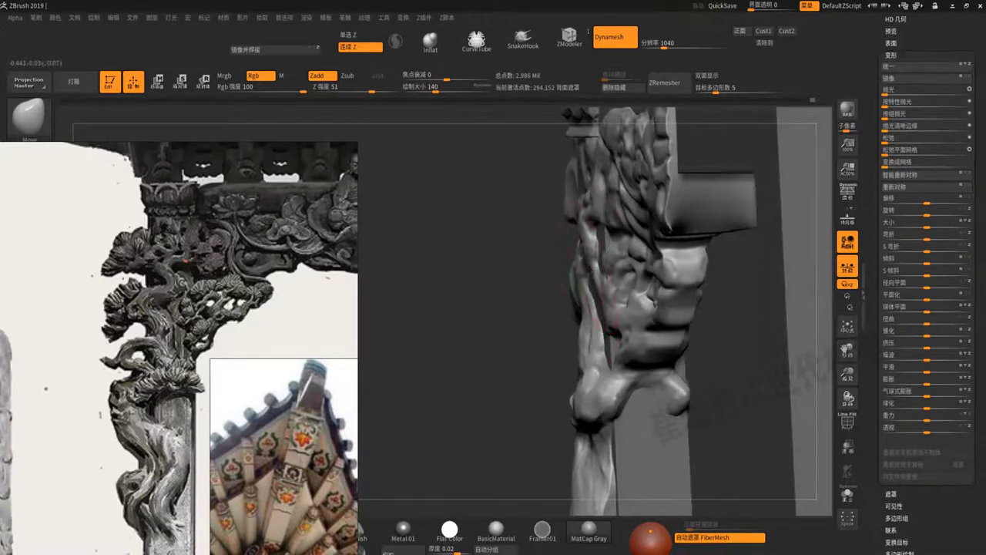
right_click_drag(597, 262, 570, 235, "ctrl")
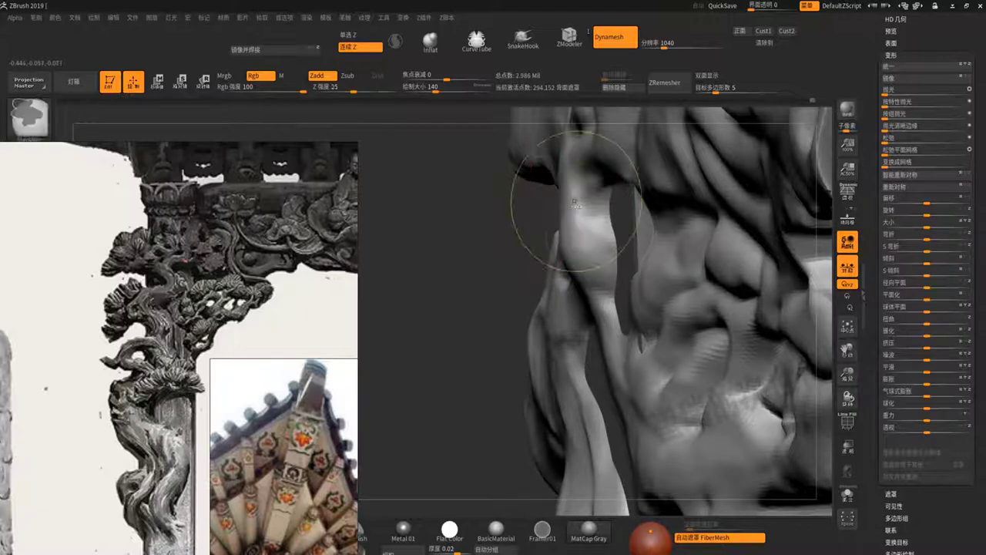
- Undo the latest column sculpting and zoom so the column fills the view
key("ctrl+z")
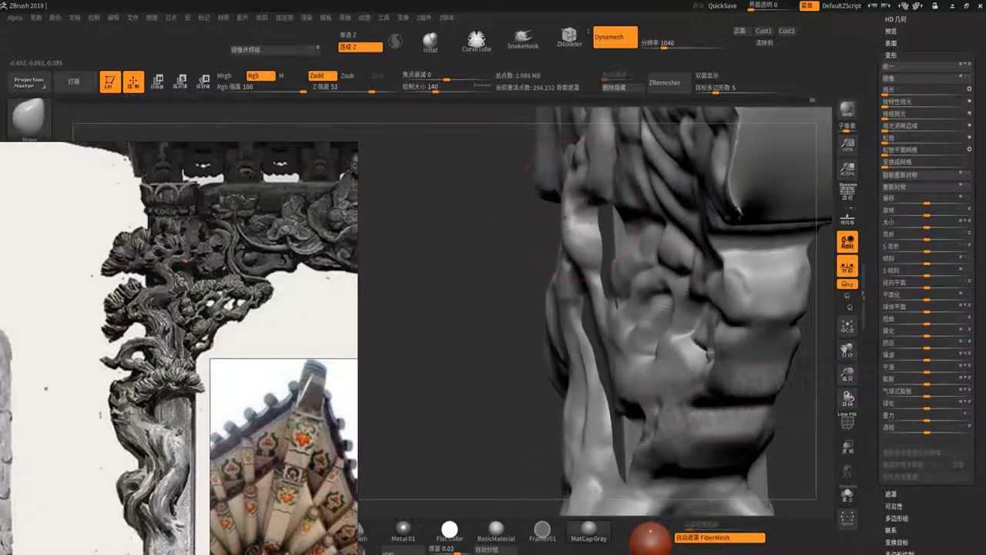
mouse_move(539, 200)
right_mouse_down()
mouse_move(493, 231)
mouse_move(613, 221)
right_mouse_up()
mouse_move(539, 200)
right_mouse_down()
mouse_move(526, 231)
mouse_move(518, 215)
mouse_move(470, 239)
right_mouse_up()
mouse_move(678, 284)
right_mouse_down()
mouse_move(703, 309)
mouse_move(782, 322)
right_mouse_up()
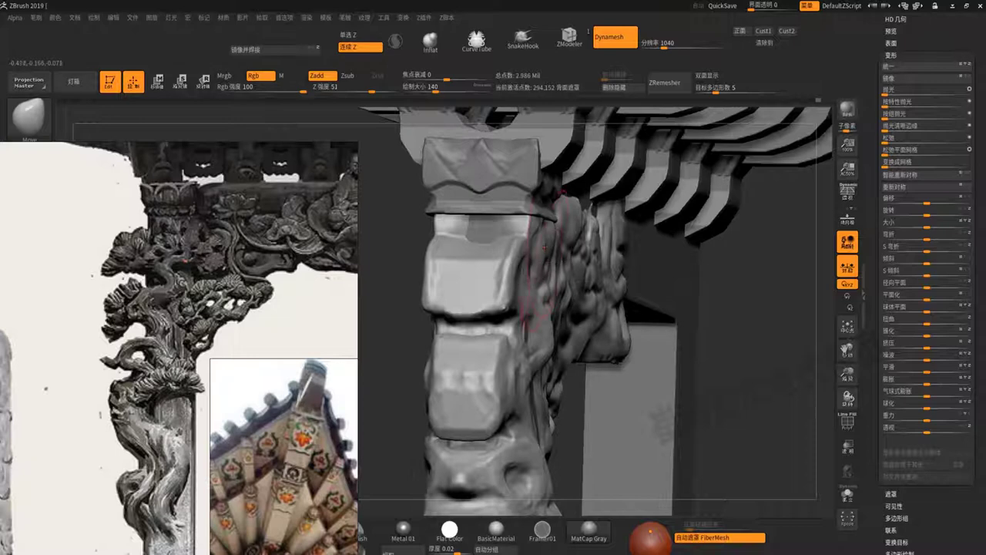
- Orbit to the bracket under the eaves and bulge out its upper-right relief with Move
mouse_move(718, 349)
right_mouse_down()
mouse_move(701, 358)
mouse_move(748, 372)
right_mouse_up()
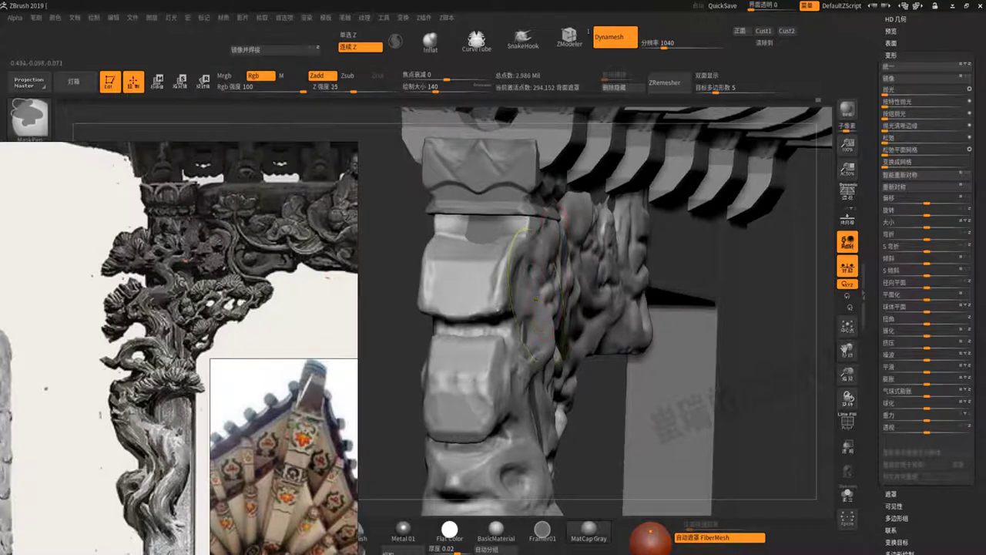
mouse_move(698, 354)
right_mouse_down()
mouse_move(725, 363)
mouse_move(666, 406)
right_mouse_up()
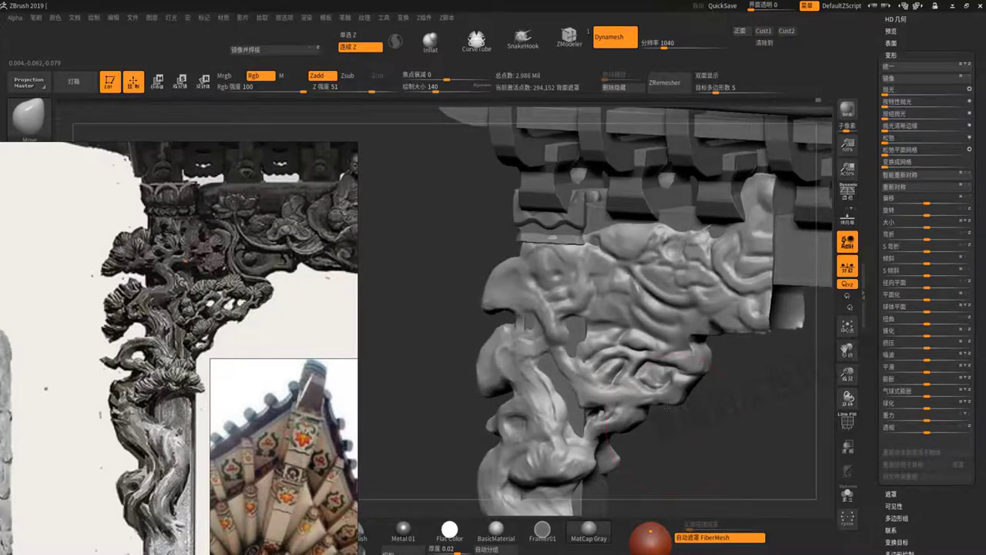
mouse_move(715, 439)
right_mouse_down()
mouse_move(641, 411)
mouse_move(653, 362)
mouse_move(509, 286)
right_mouse_up()
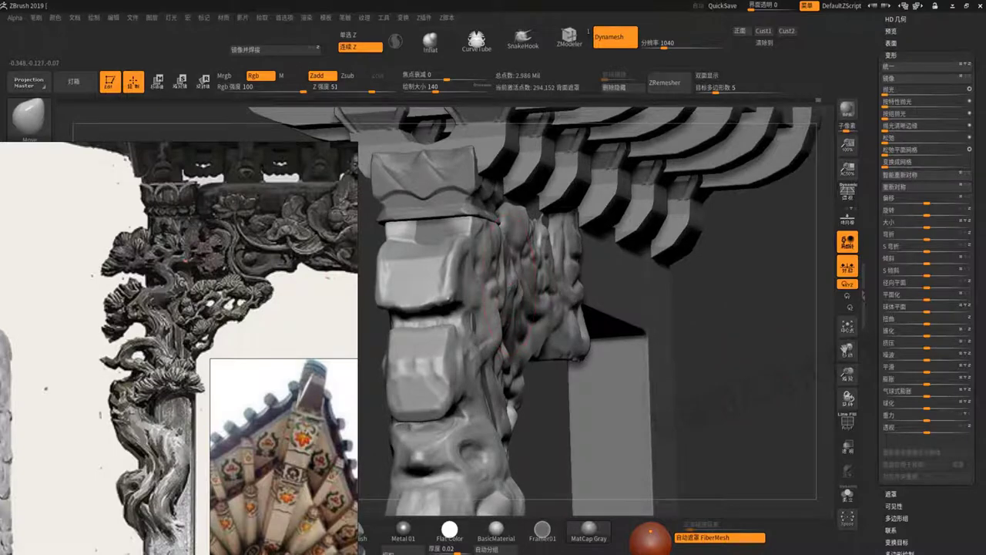
mouse_move(566, 353)
right_mouse_down()
mouse_move(617, 407)
mouse_move(691, 412)
right_mouse_up()
right_click_drag(642, 307, 605, 303)
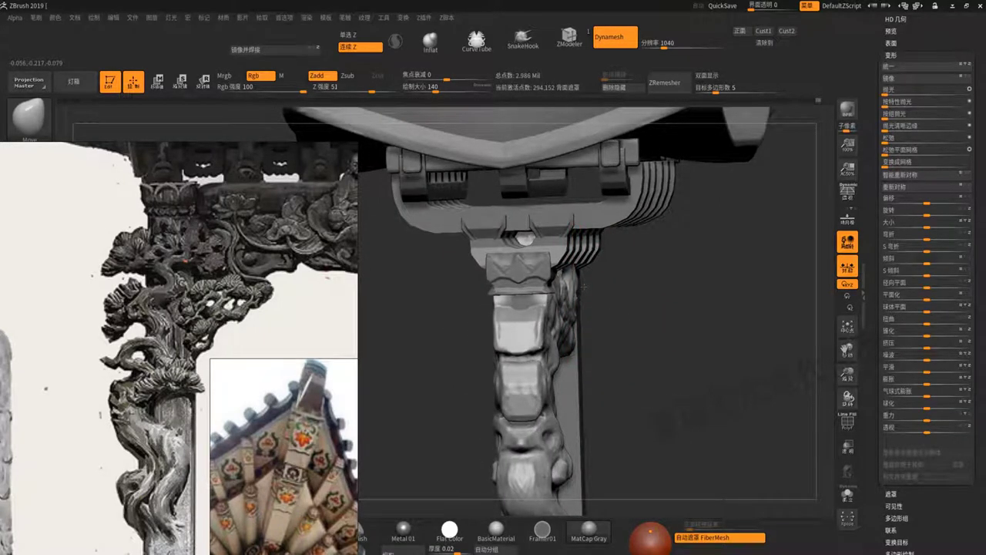
right_click_drag(647, 295, 633, 291)
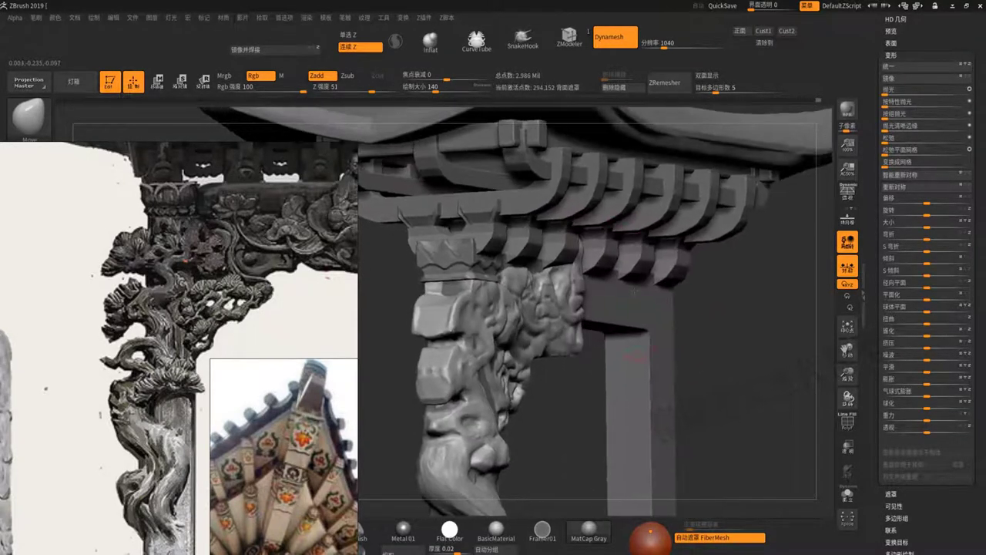
right_click_drag(709, 316, 678, 313)
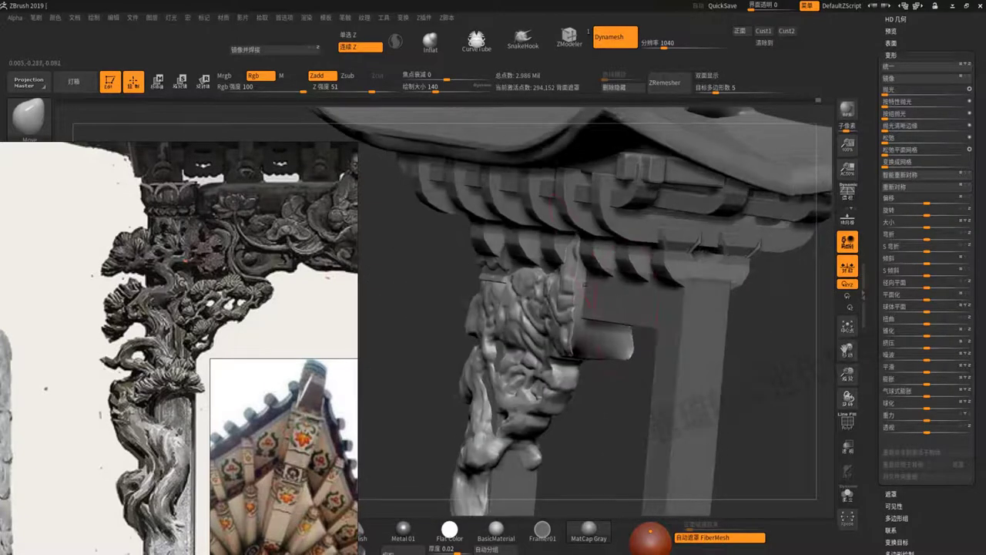
left_click_drag(576, 258, 568, 266)
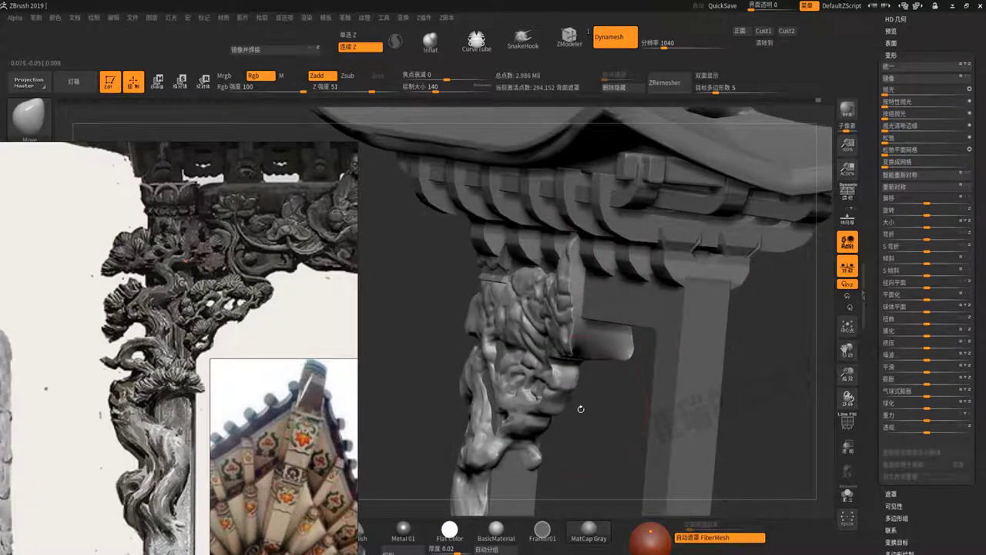
- Slide the reference photos left and turn to a frontal view of the bracket
mouse_move(581, 409)
right_mouse_down()
mouse_move(590, 352)
mouse_move(590, 391)
mouse_move(654, 319)
mouse_move(610, 363)
right_mouse_up()
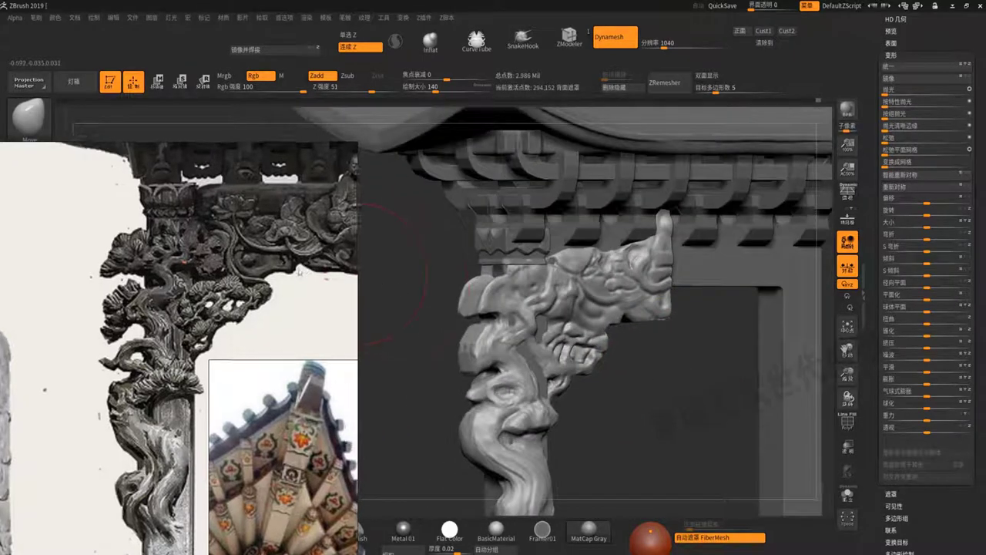
middle_click_drag(322, 271, 247, 274)
right_click_drag(644, 382, 746, 334)
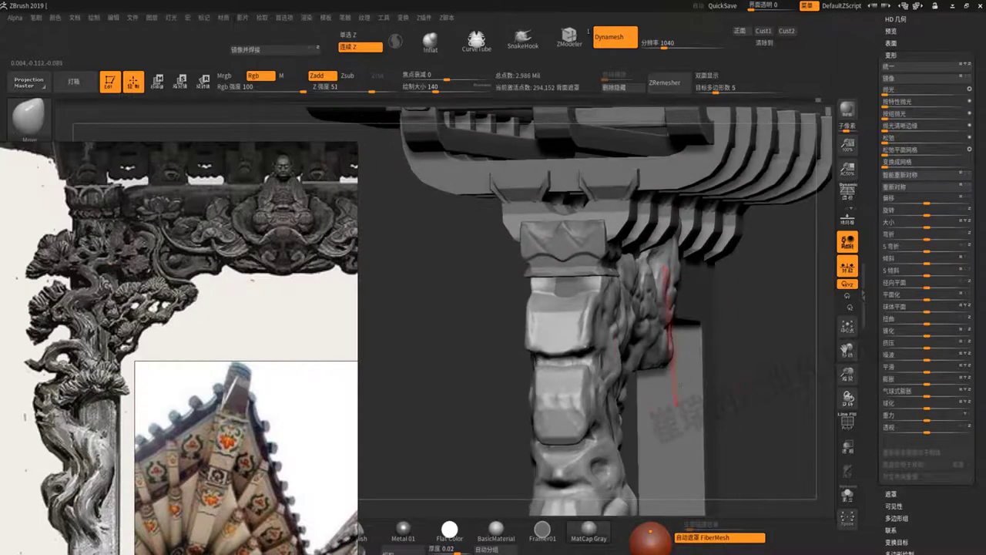
- Reshape the carved relief on the bracket's right side
left_click_drag(670, 332, 683, 323)
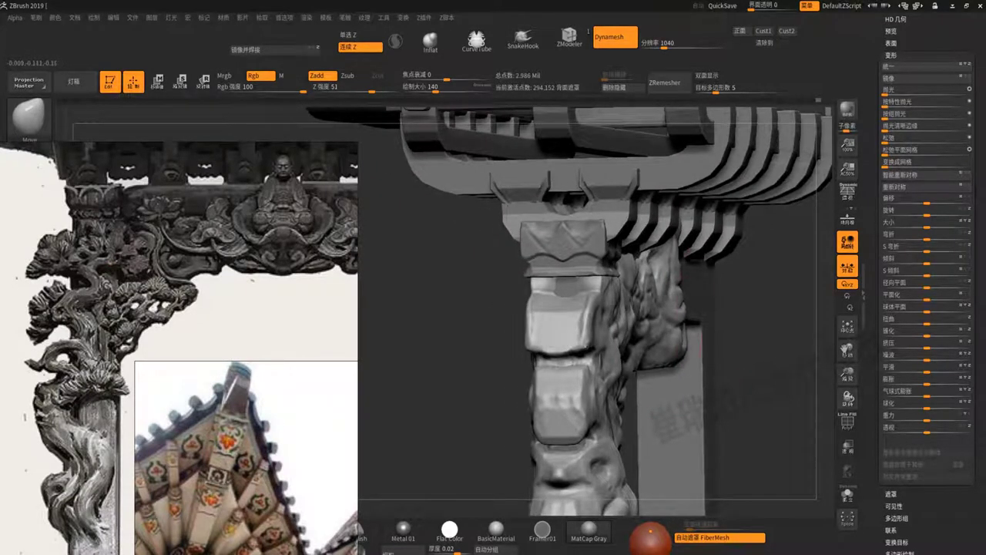
right_click_drag(686, 362, 678, 323)
left_click_drag(678, 324, 732, 327)
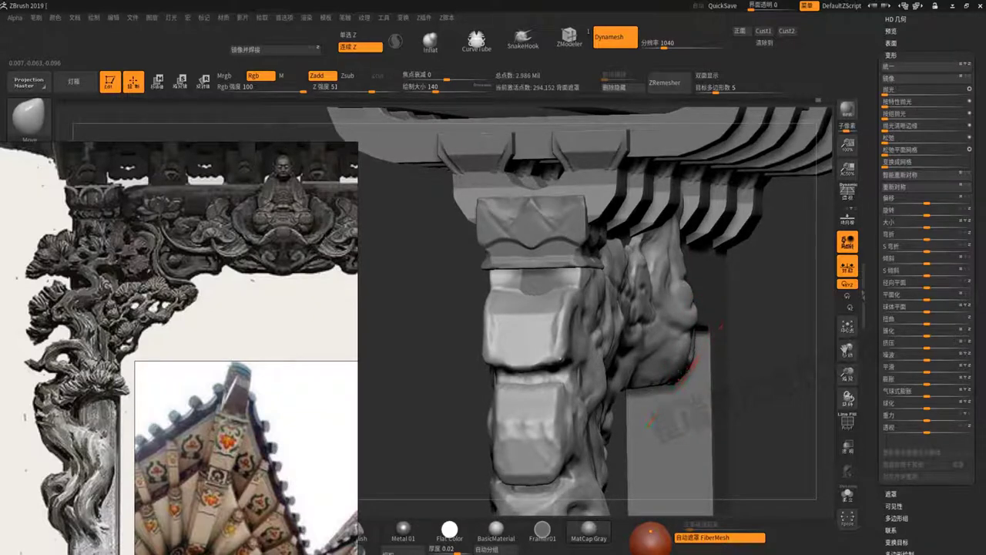
left_click_drag(694, 361, 662, 365)
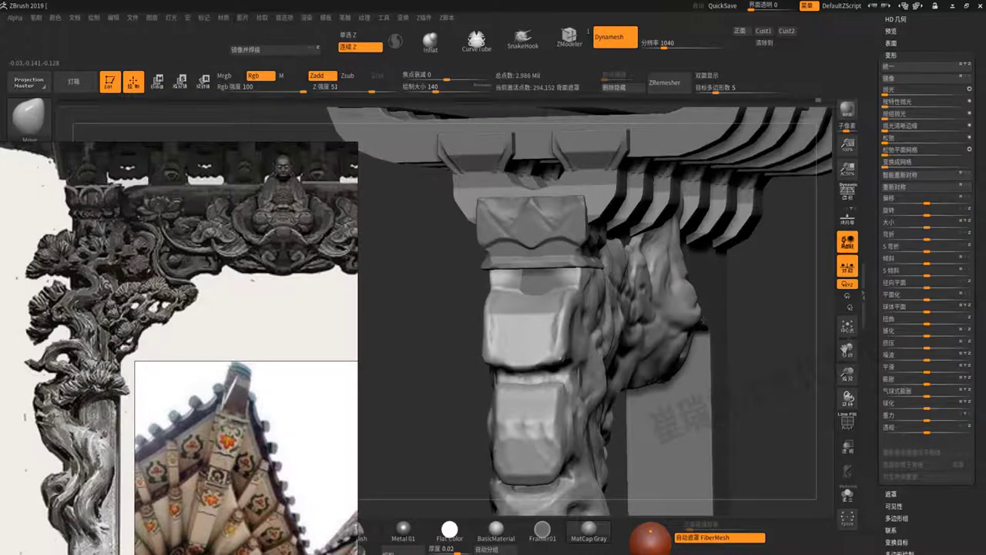
- Push the pillar block's face to lean left, then bring the tail area closer
mouse_move(688, 364)
left_mouse_down()
mouse_move(825, 252)
mouse_move(657, 356)
mouse_move(694, 366)
mouse_move(648, 369)
left_mouse_up()
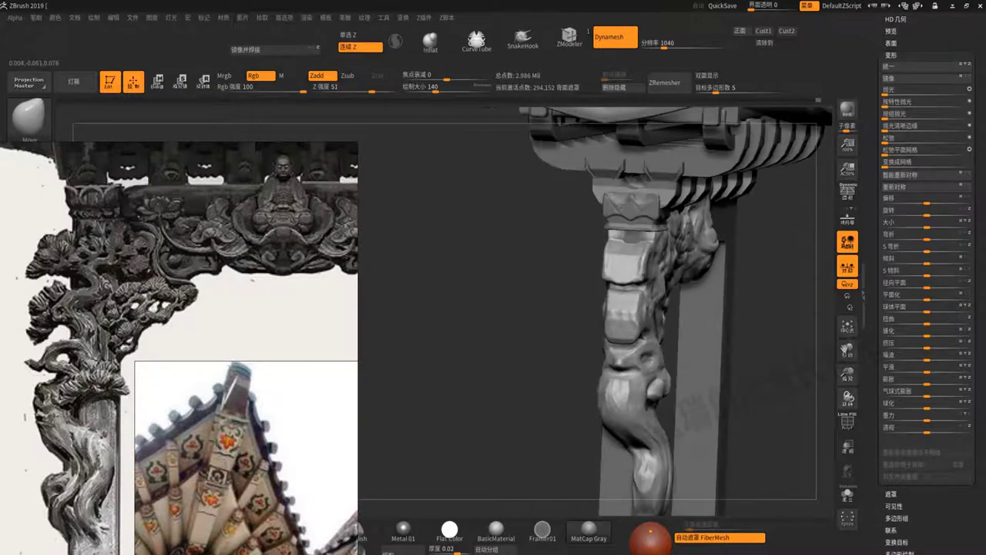
left_click_drag(765, 293, 756, 312)
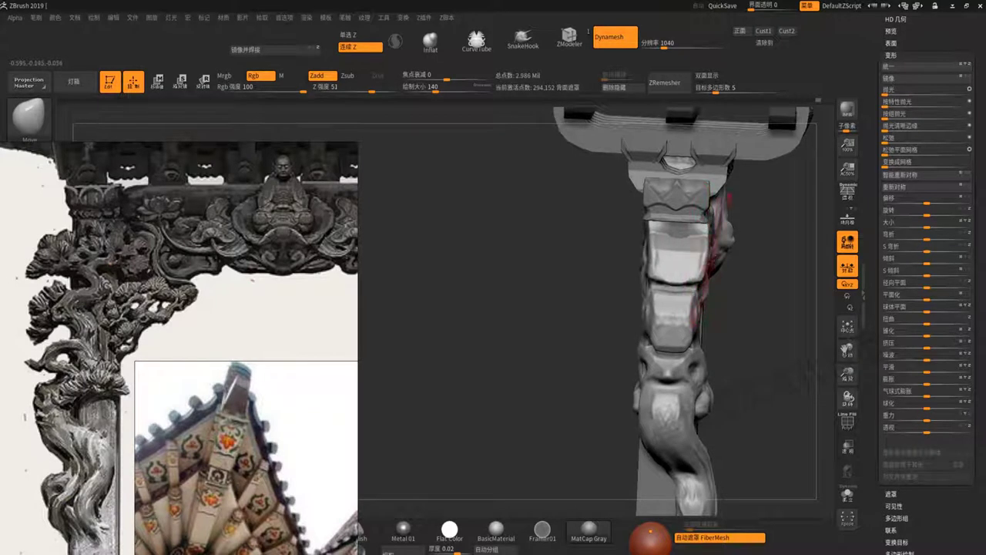
mouse_move(710, 254)
left_mouse_down()
mouse_move(712, 308)
mouse_move(673, 310)
left_mouse_up()
left_click_drag(655, 264, 653, 231)
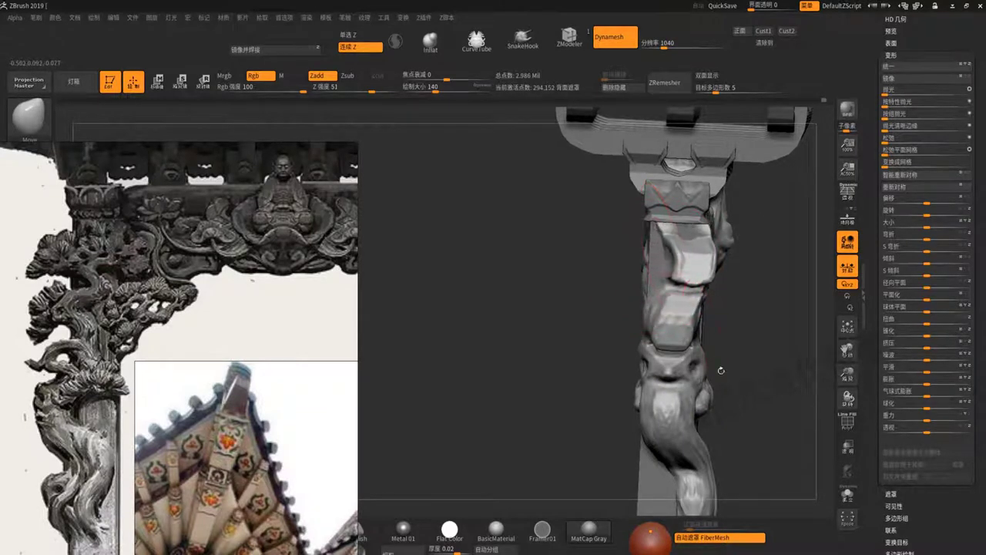
mouse_move(728, 377)
left_mouse_down()
mouse_move(736, 441)
mouse_move(696, 242)
left_mouse_up()
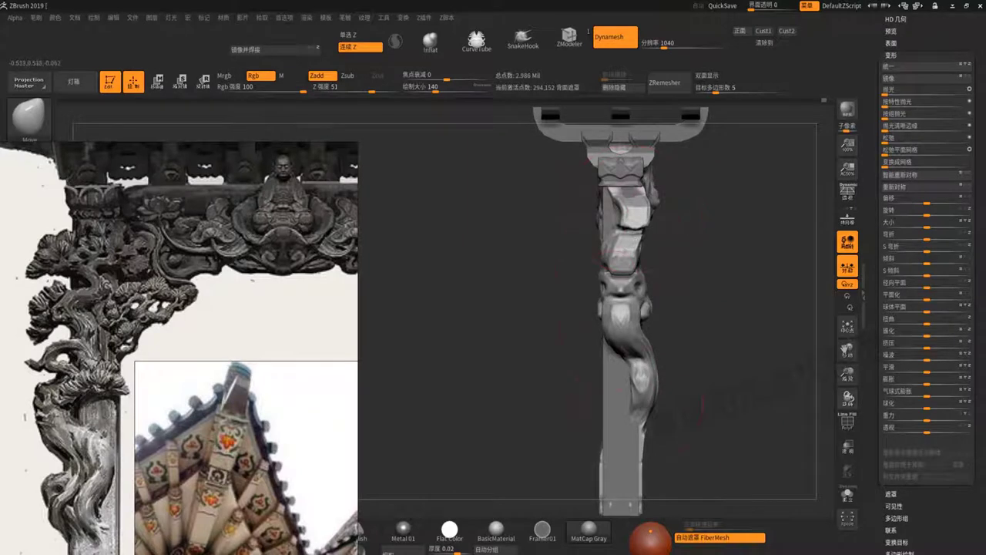
mouse_move(524, 286)
left_mouse_down()
mouse_move(568, 324)
mouse_move(617, 296)
left_mouse_up()
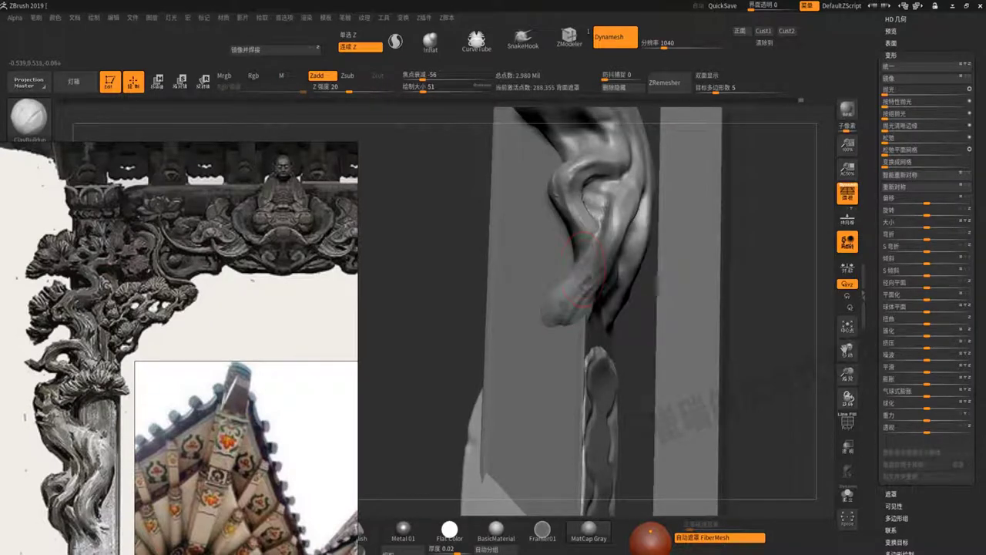
- Raise Z intensity to 20 and carve ClayBuildup crease strokes into the curled tail
mouse_move(635, 323)
left_mouse_down()
mouse_move(704, 290)
mouse_move(748, 293)
mouse_move(593, 288)
left_mouse_up()
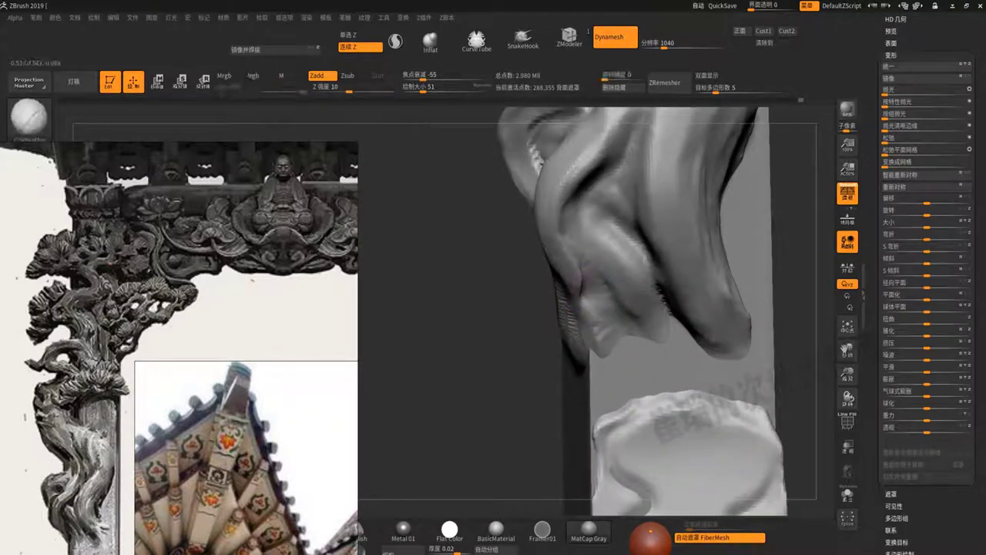
key("shift")
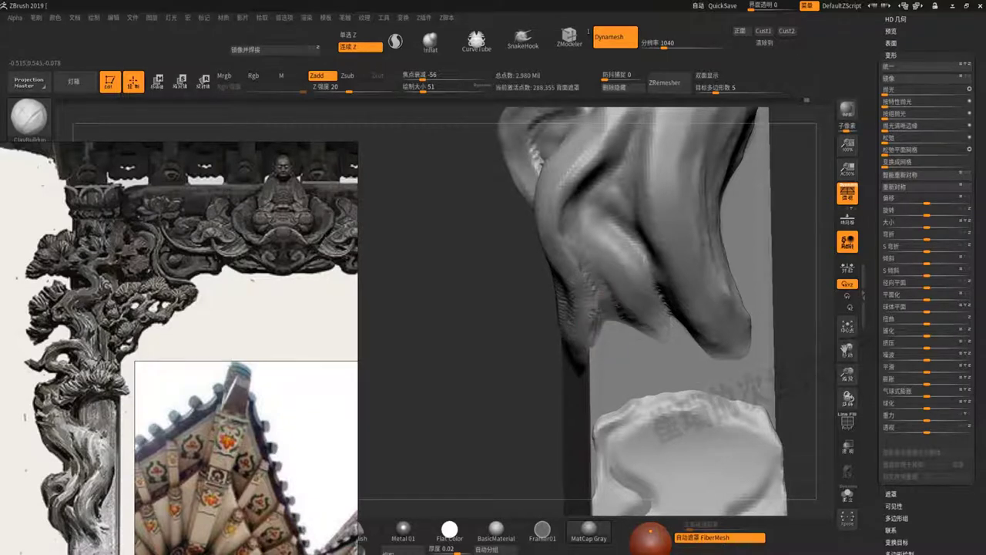
left_click_drag(539, 347, 609, 282)
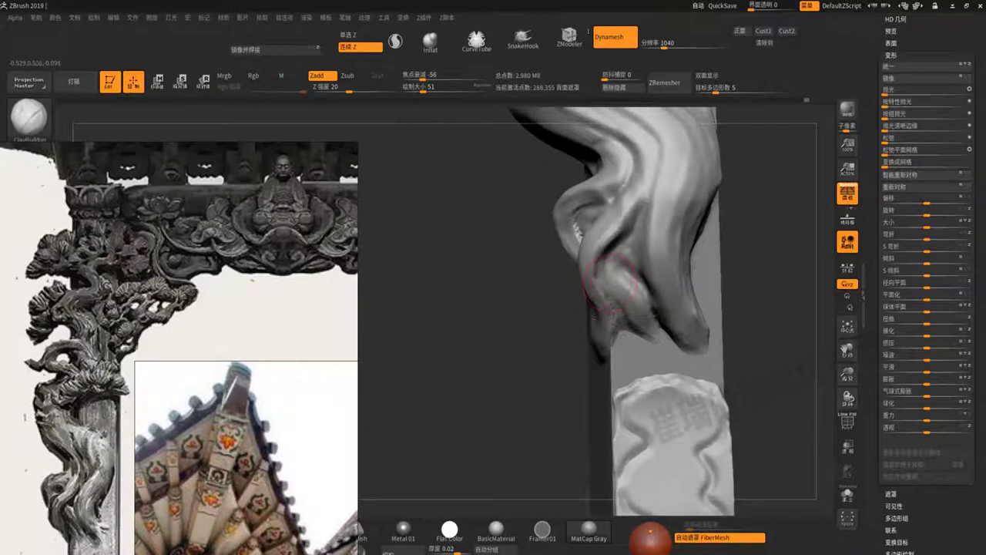
left_click_drag(625, 251, 609, 239)
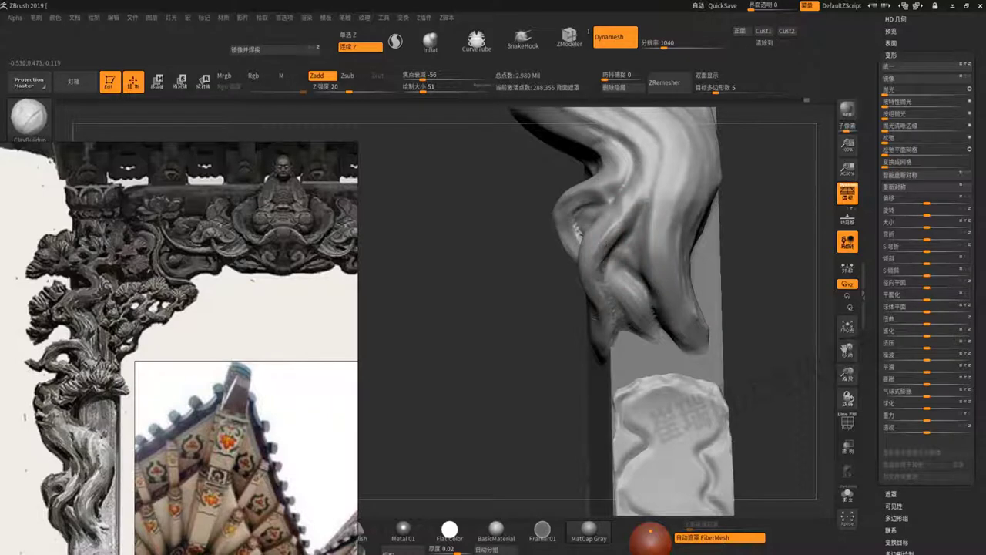
- Orbit closer around the tail's curl and adjust the brush to draw size 77
mouse_move(590, 346)
left_mouse_down()
mouse_move(630, 266)
mouse_move(645, 262)
left_mouse_up()
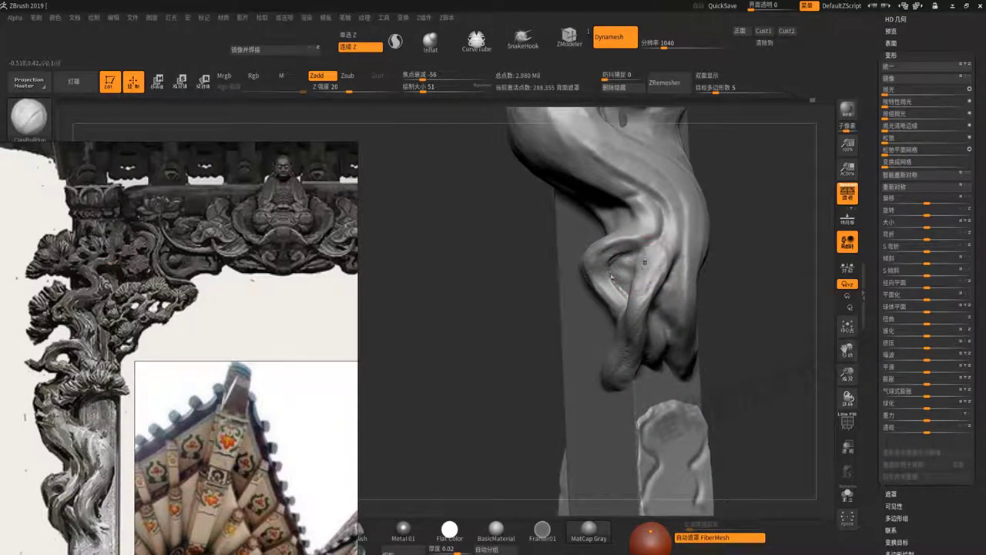
left_click_drag(698, 328, 716, 337)
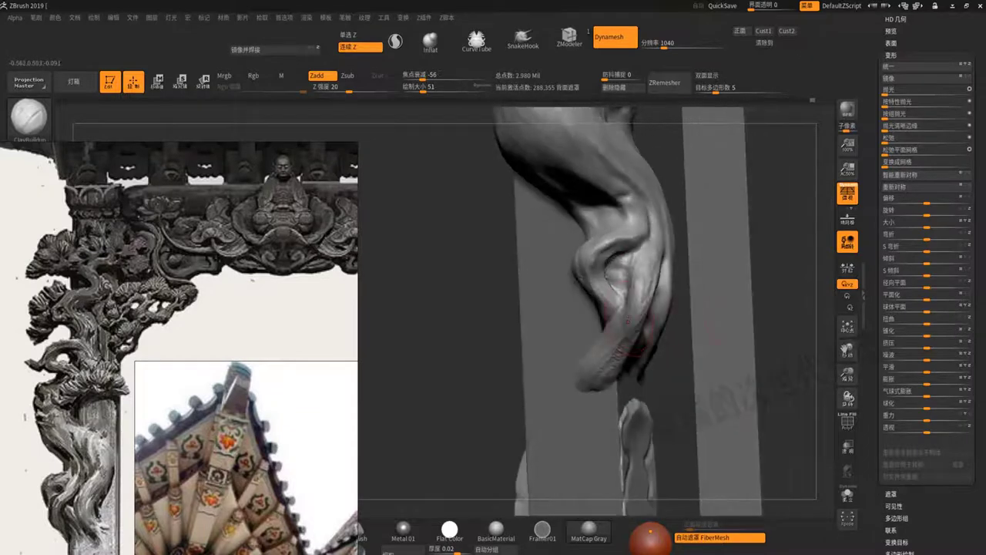
mouse_move(688, 292)
left_mouse_down()
mouse_move(610, 346)
mouse_move(561, 319)
mouse_move(588, 407)
mouse_move(582, 280)
left_mouse_up()
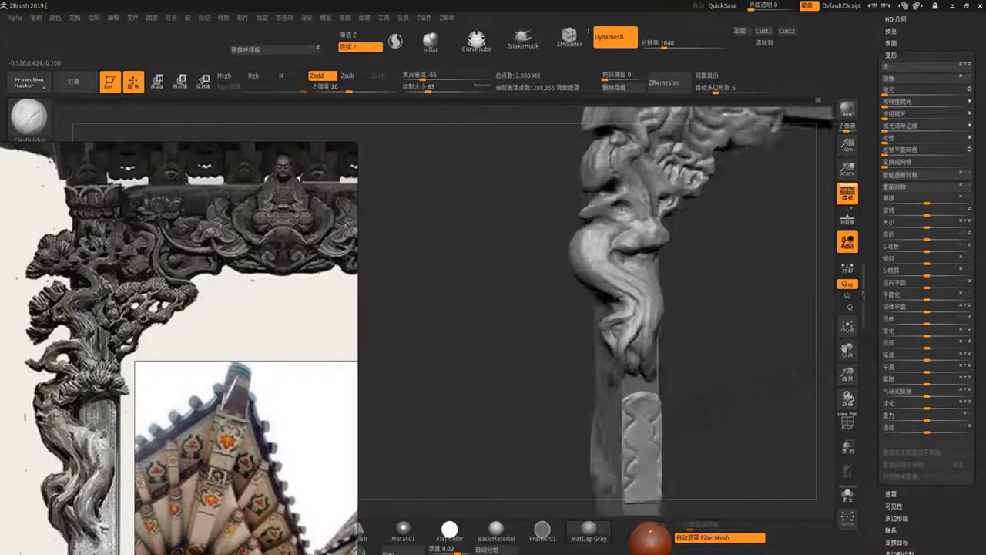
mouse_move(678, 308)
left_mouse_down()
mouse_move(694, 319)
mouse_move(704, 363)
mouse_move(693, 337)
mouse_move(726, 318)
mouse_move(674, 320)
mouse_move(657, 338)
left_mouse_up()
key("space")
key("ctrl")
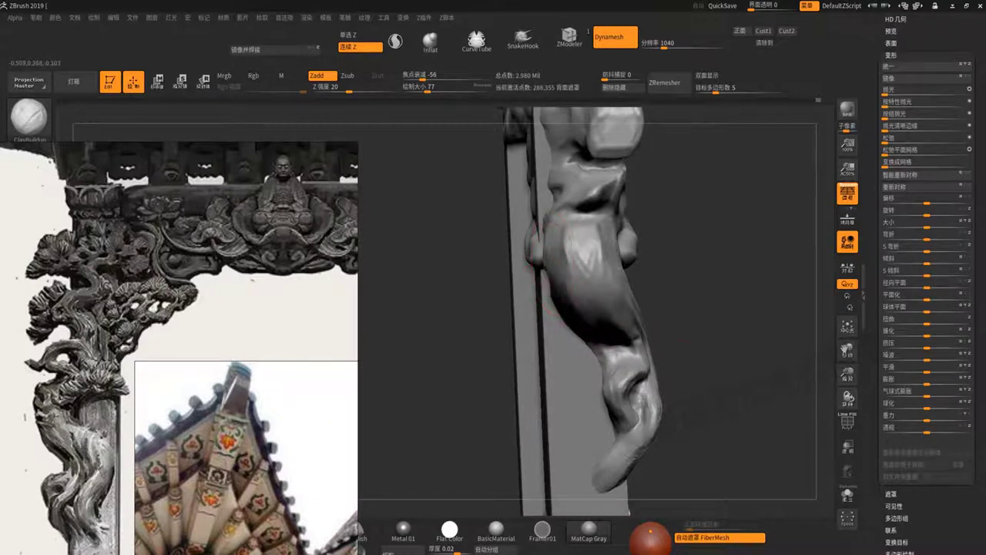
- Orbit and zoom around the carved pillar and corner bracket from several angles
left_click_drag(657, 331, 649, 304)
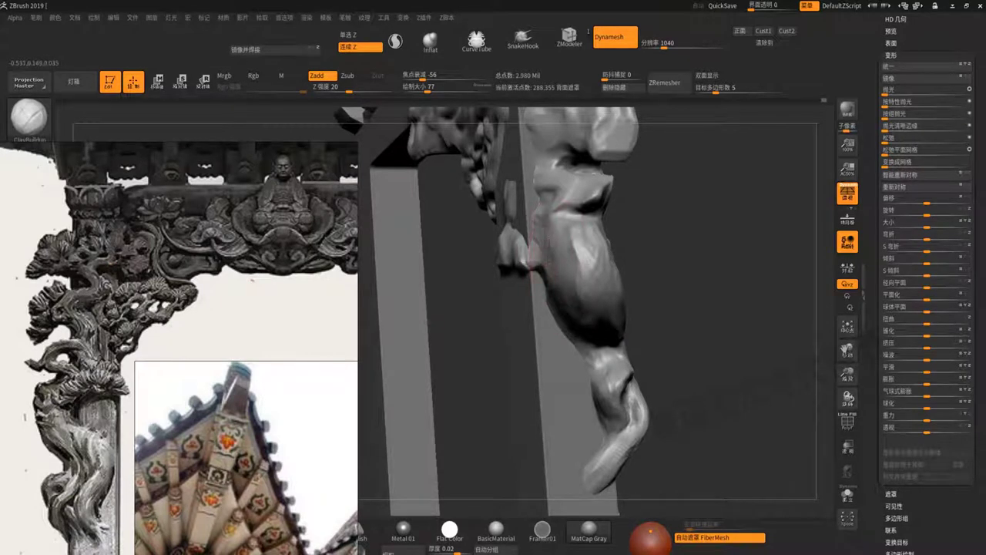
left_click_drag(551, 281, 493, 293)
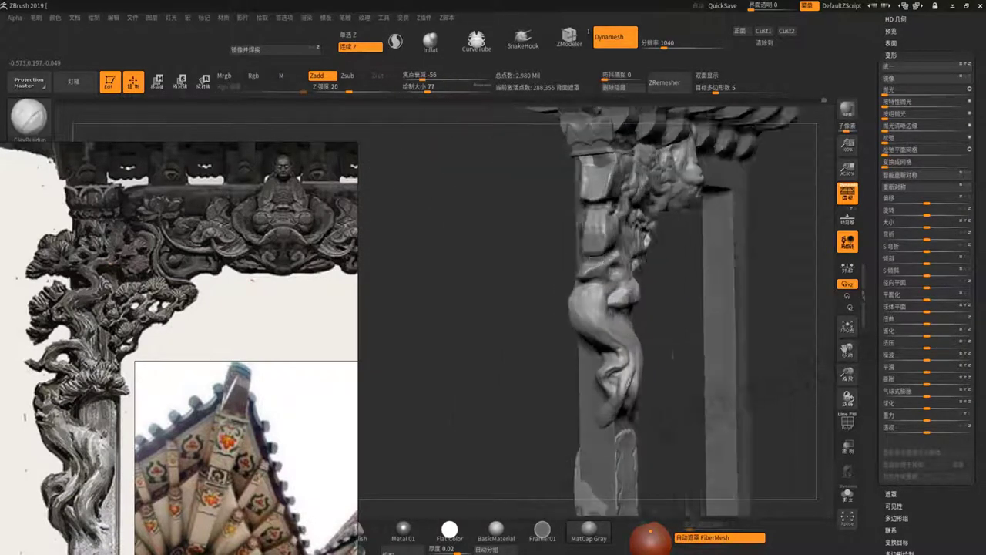
left_click_drag(579, 318, 593, 320)
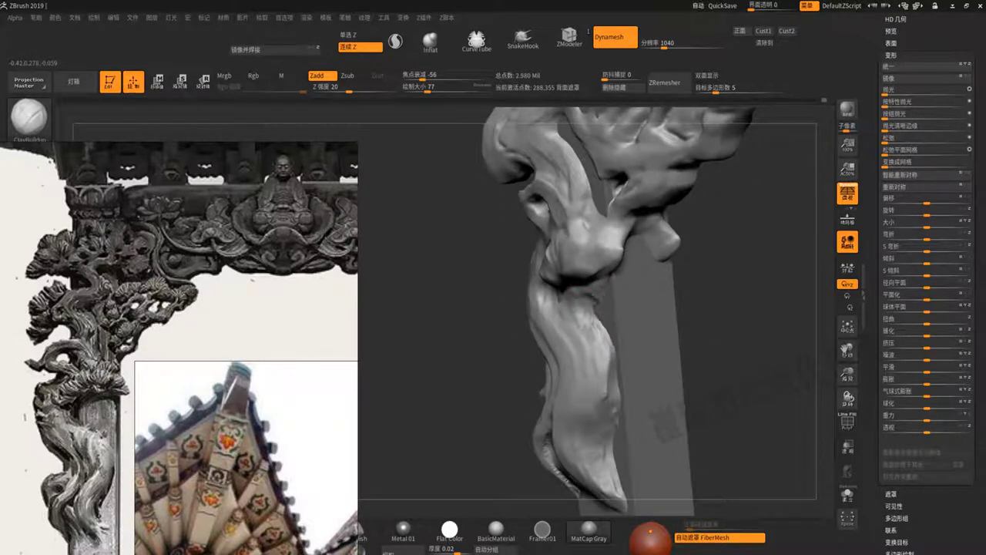
left_click_drag(703, 316, 599, 295)
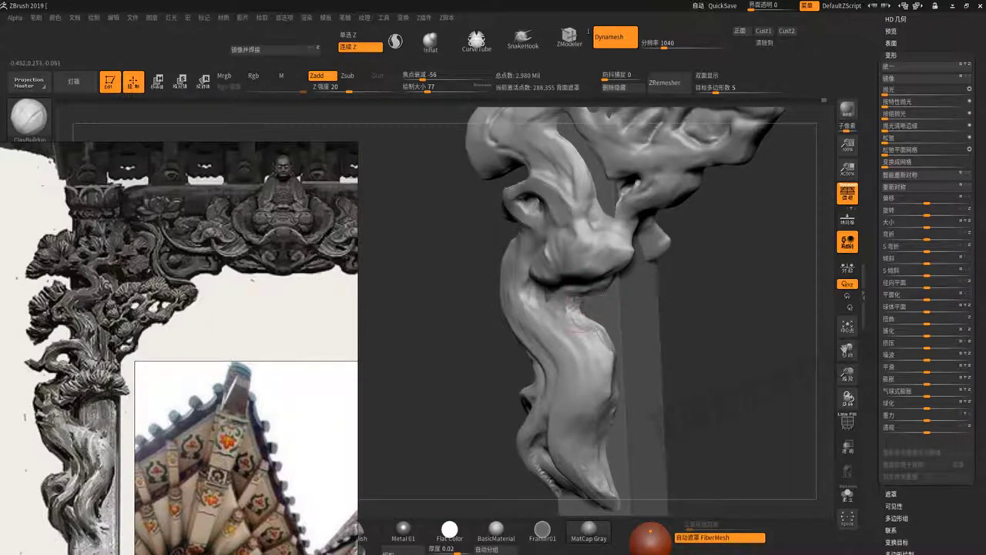
left_click_drag(620, 327, 585, 316)
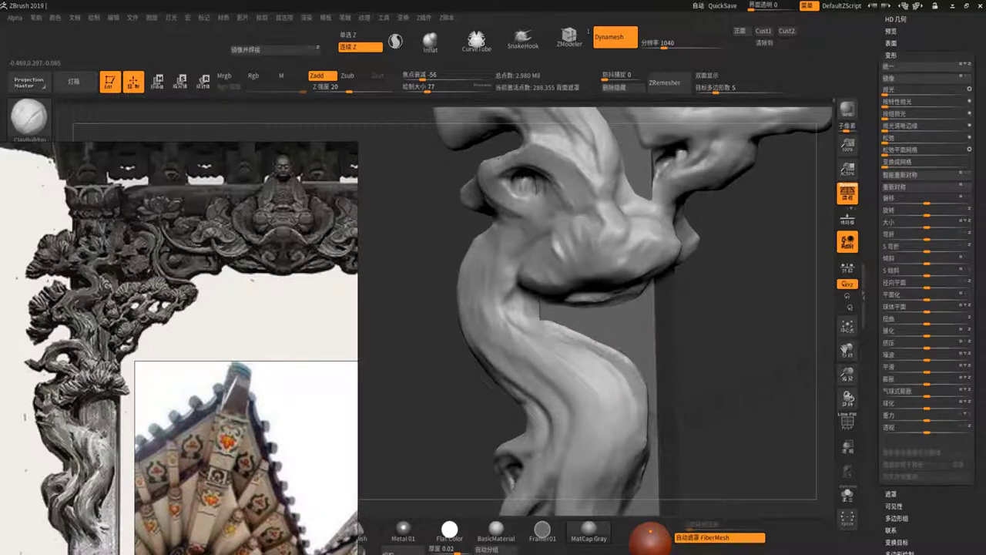
mouse_move(695, 437)
left_mouse_down()
mouse_move(632, 409)
mouse_move(716, 363)
left_mouse_up()
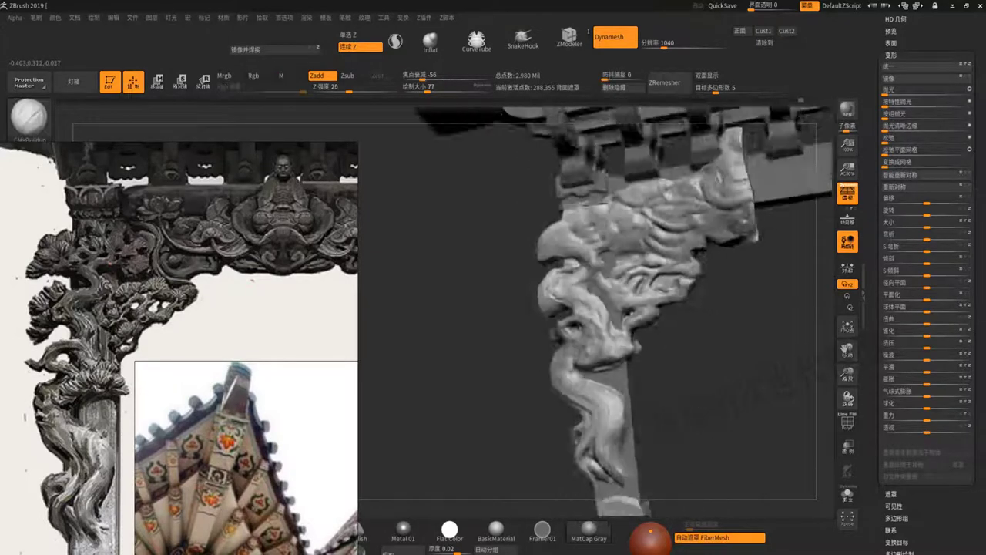
left_click_drag(774, 355, 694, 390, "alt")
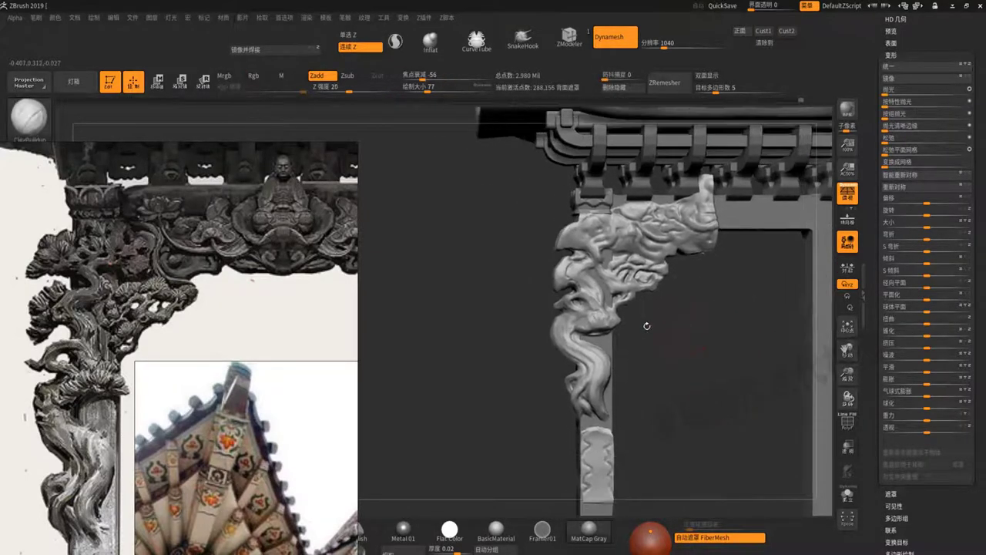
left_click_drag(539, 319, 704, 282, "alt")
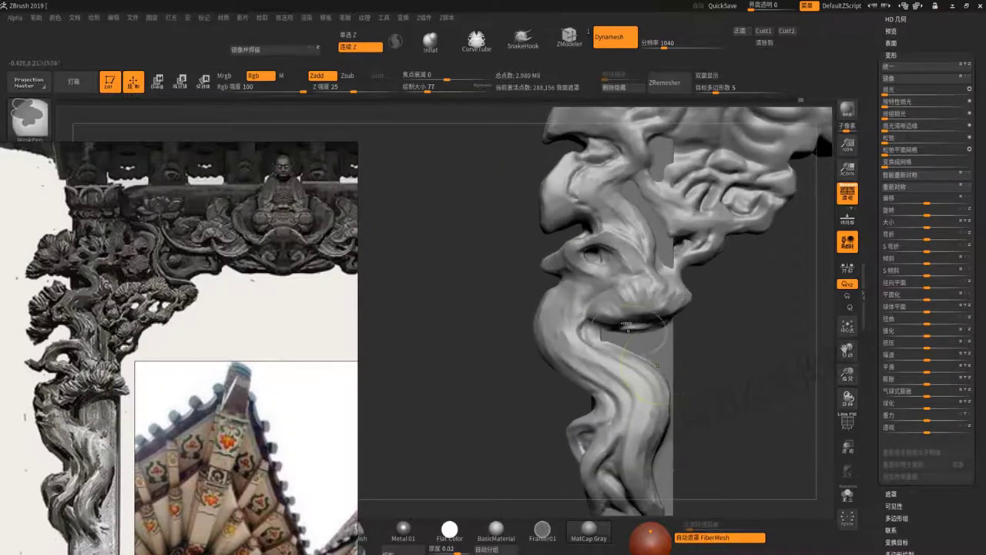
mouse_move(502, 415)
left_mouse_down()
mouse_move(533, 289)
mouse_move(698, 290)
left_mouse_up()
- Switch back to ClayBuildup and zoom in on the dragon's carved eye
key("b")
key("c")
key("b")
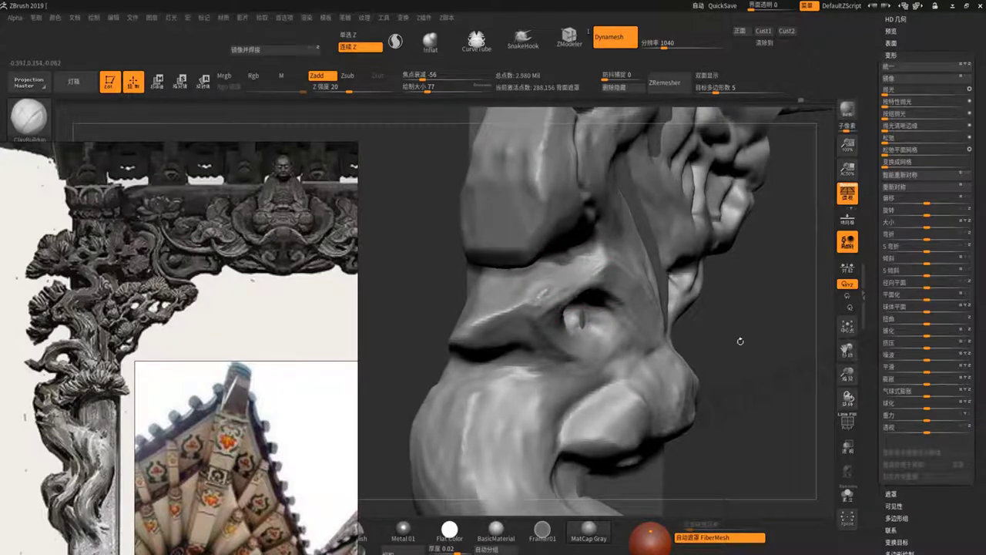
mouse_move(741, 379)
left_mouse_down()
mouse_move(770, 370)
mouse_move(585, 308)
left_mouse_up()
mouse_move(574, 306)
right_mouse_down("ctrl")
mouse_move(569, 293)
mouse_move(754, 341)
mouse_move(742, 346)
mouse_move(682, 317)
right_mouse_up("ctrl")
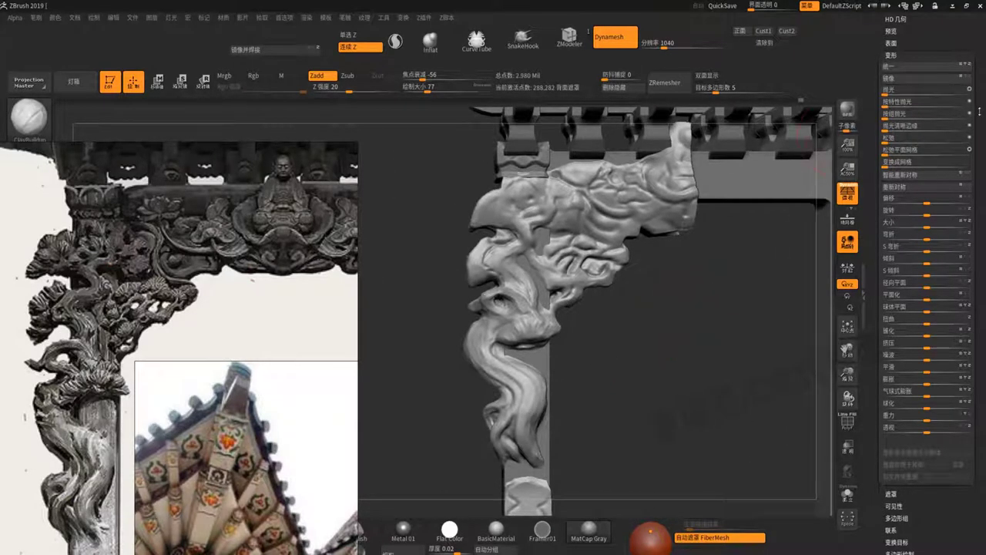
- Append a Cylinder3D mesh as a new subtool of the gate model
scroll(974, 222, "up", 10)
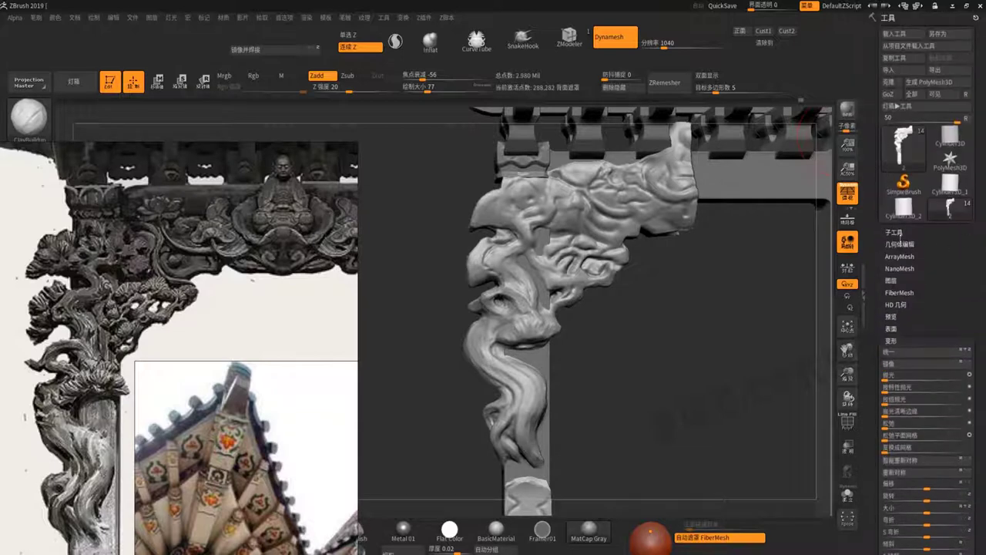
left_click(898, 243)
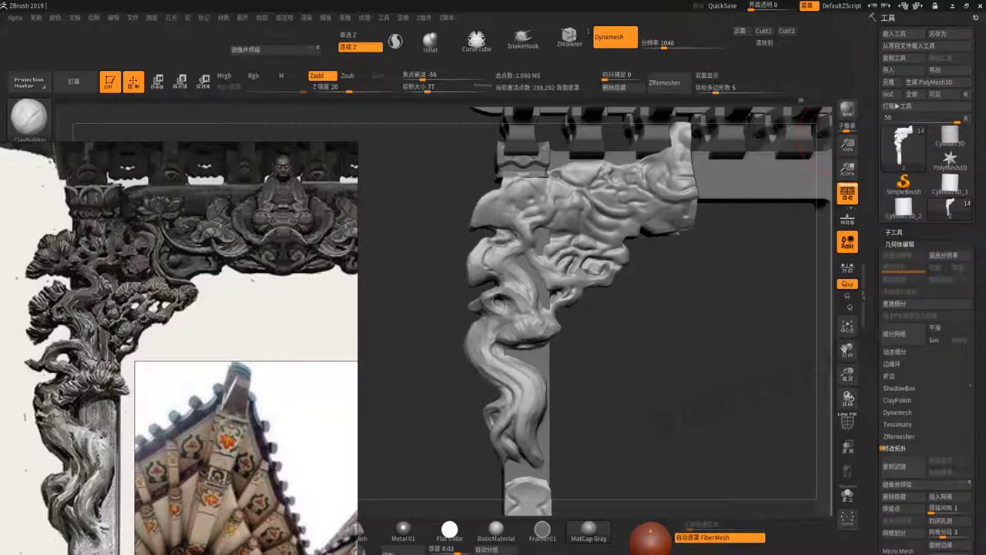
scroll(924, 269, "down", 5)
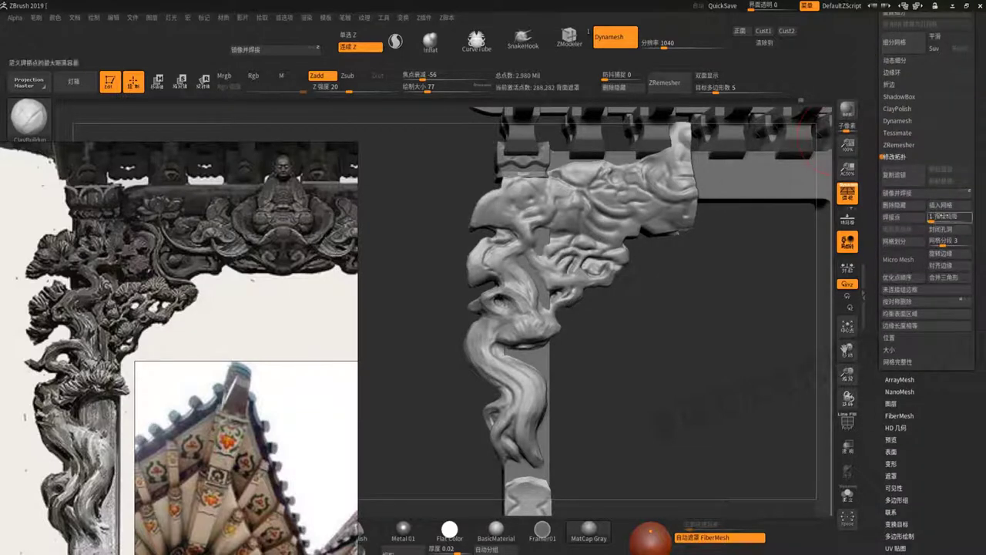
scroll(925, 155, "up", 5)
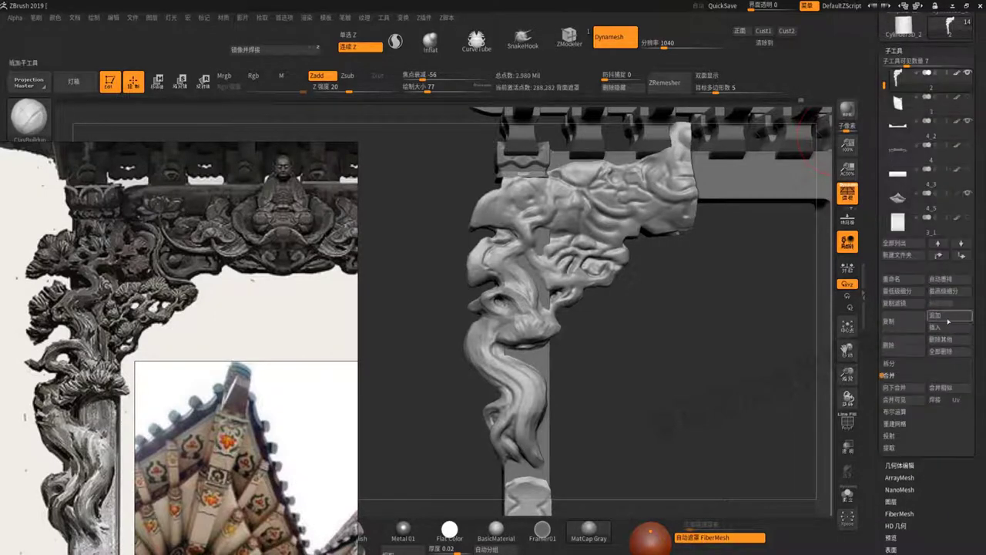
left_click(935, 315)
left_click(661, 336)
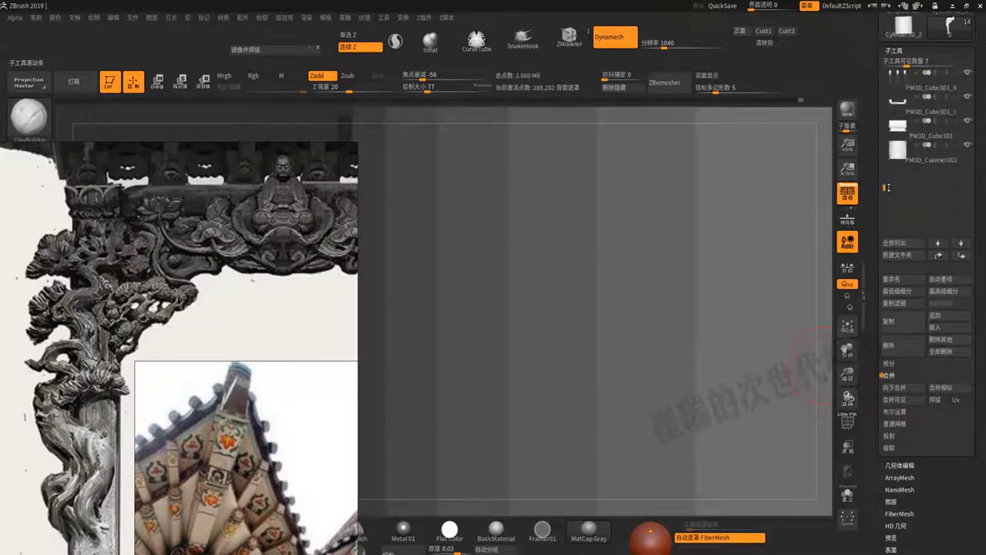
- Move subtool 2 to the bottom of the list and select PM3D_Cylinder3D1
left_click(909, 101)
left_click(963, 255)
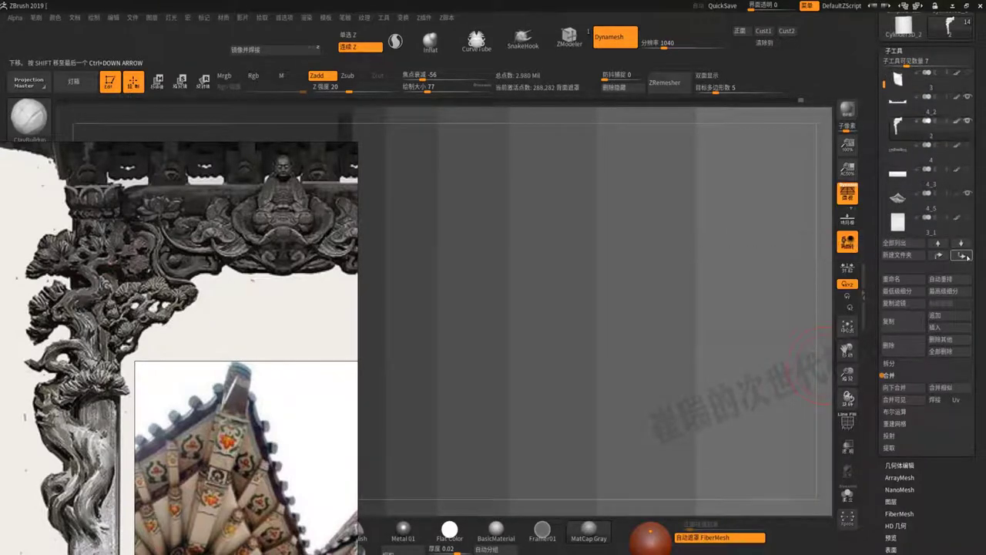
left_click(963, 255)
left_click(963, 255)
left_click(963, 255)
left_click(963, 255)
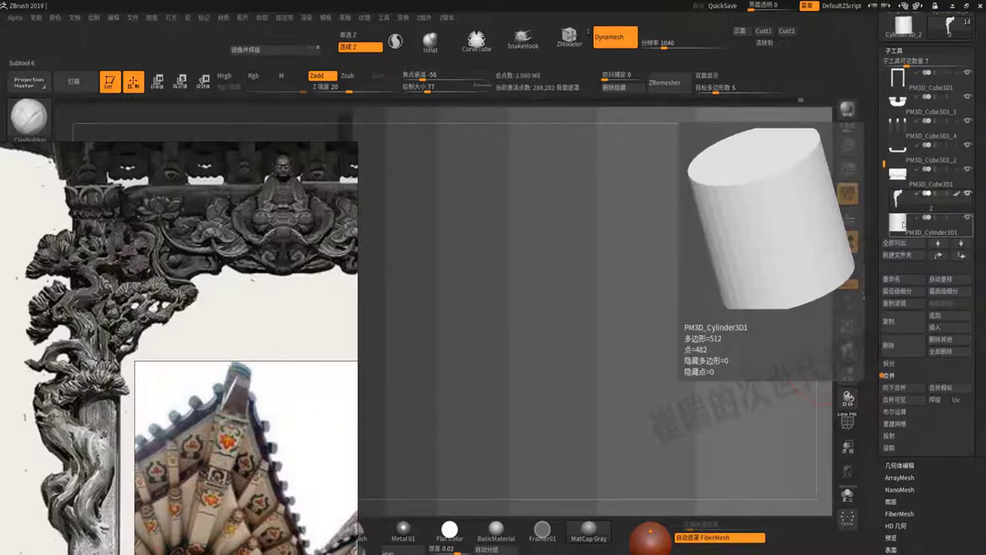
left_click(905, 224)
- Move the cylinder up-left with the Transpose gizmo, rotate it 90 degrees, and scale it into a thin rod
key("w")
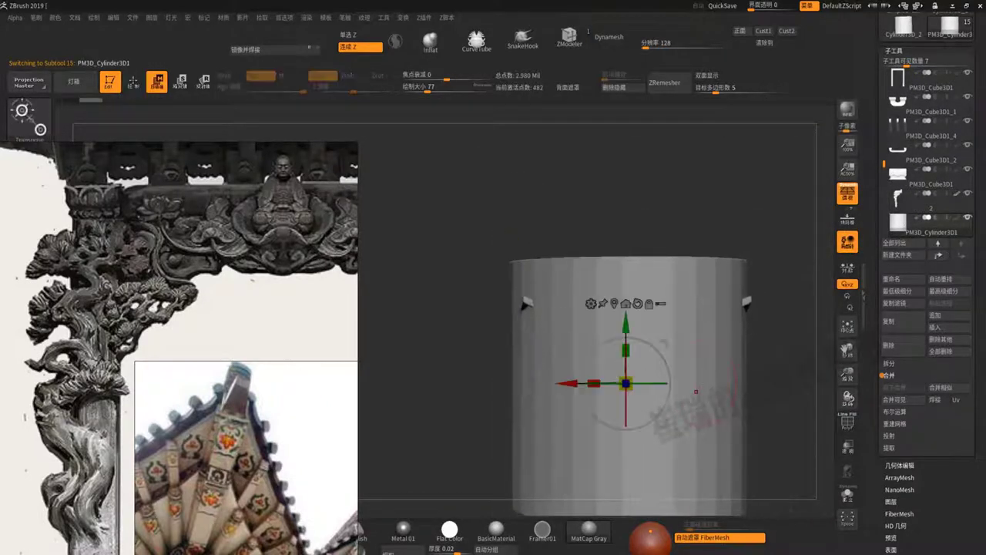
left_click_drag(643, 365, 611, 305)
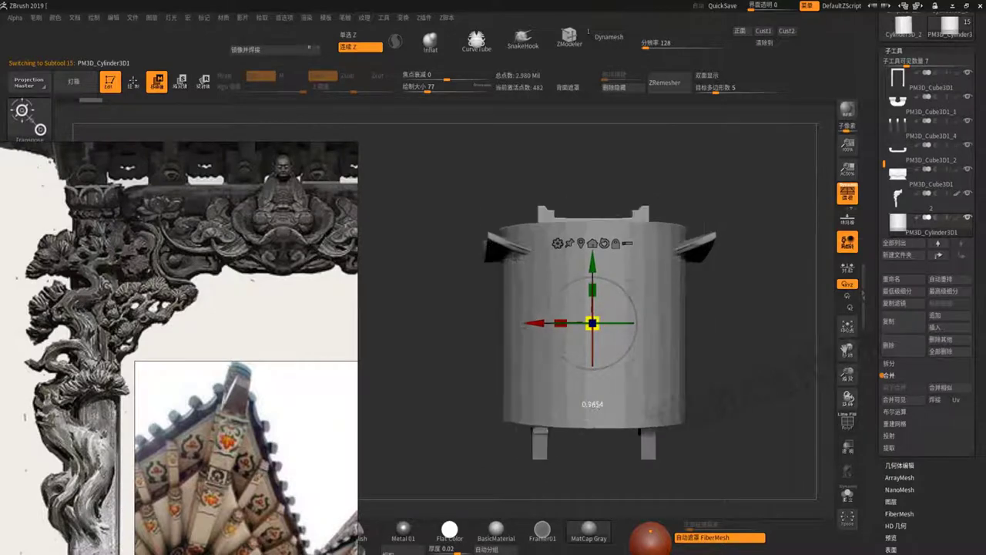
right_click_drag(635, 360, 659, 350, "ctrl")
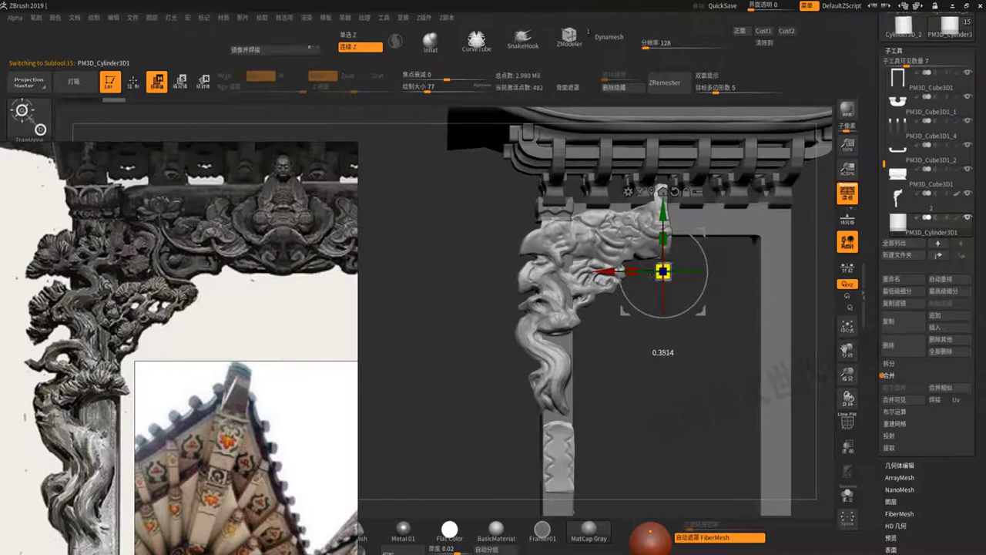
left_click(662, 271)
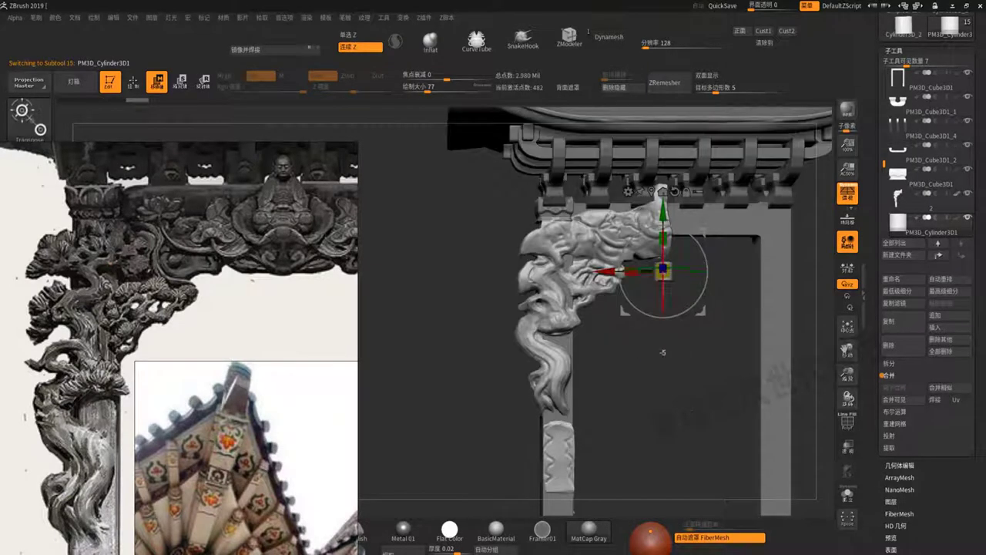
left_click_drag(663, 272, 663, 271)
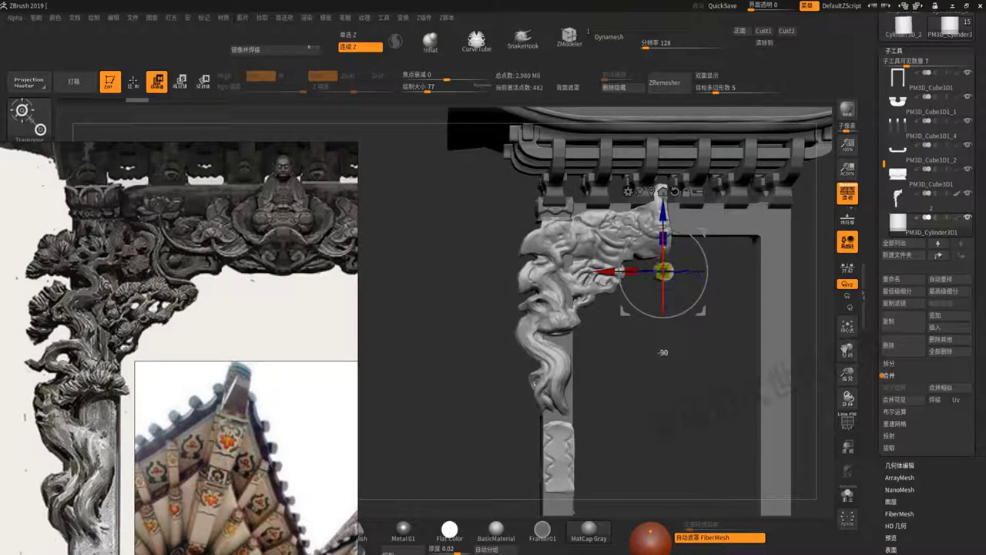
left_click_drag(731, 370, 778, 369)
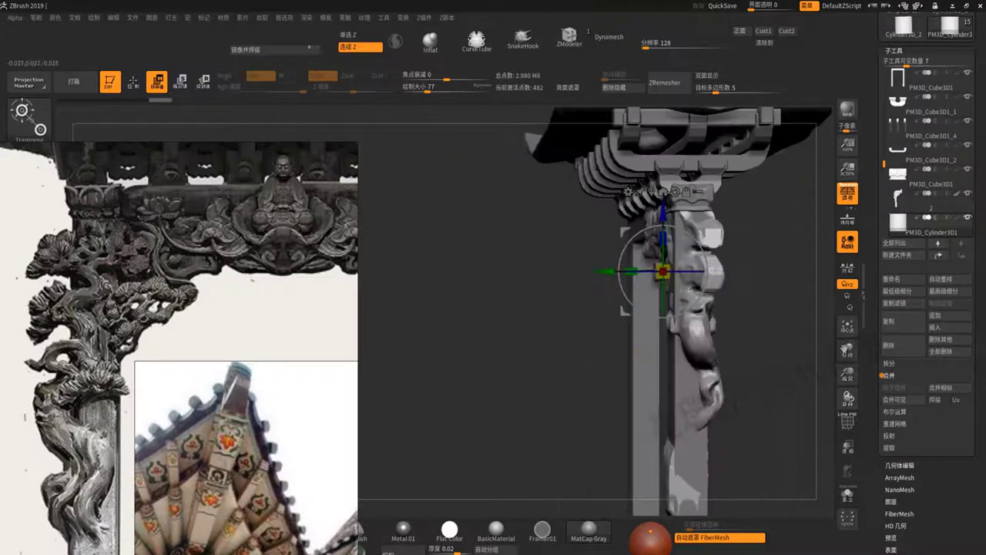
left_click_drag(663, 271, 663, 271)
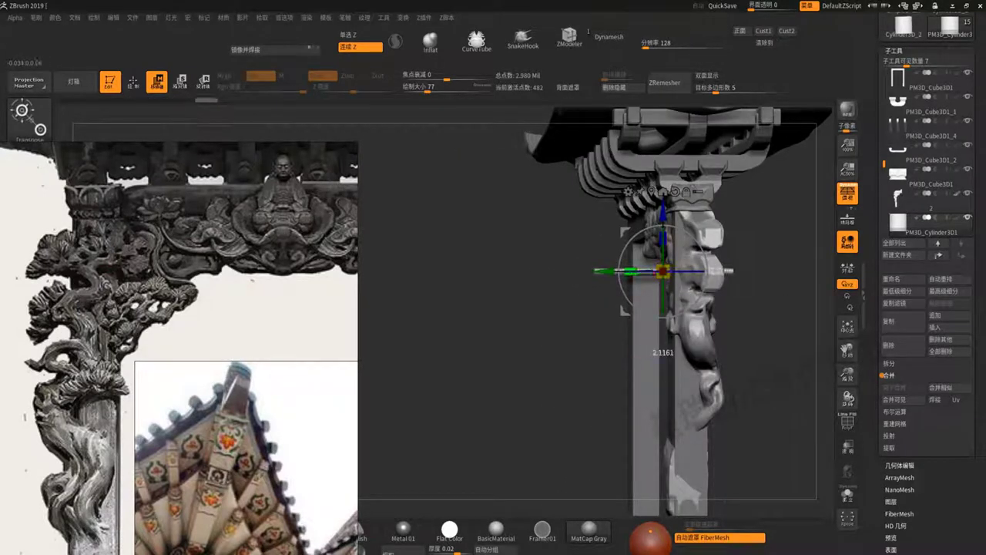
left_click_drag(770, 370, 724, 362)
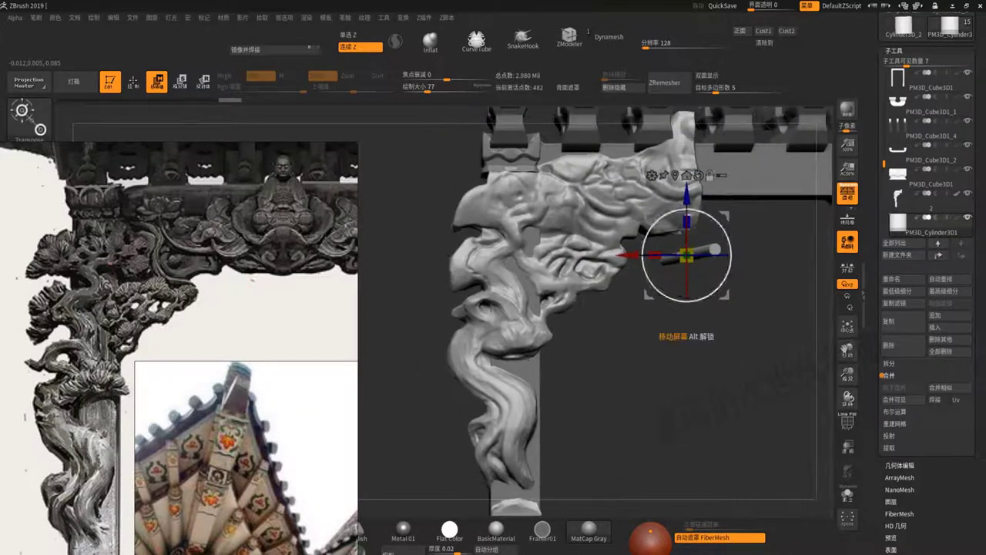
- Place the cylinder in the dragon's eye with perspective off, sizing it to fit
mouse_move(643, 285)
left_mouse_down()
mouse_move(493, 308)
mouse_move(487, 387)
left_mouse_up()
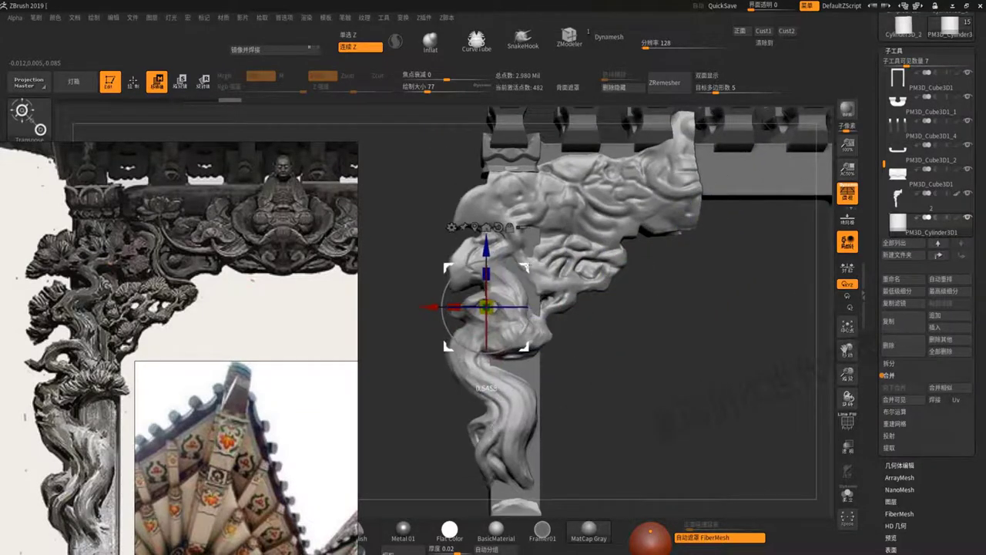
left_click_drag(732, 385, 732, 431, "alt")
mouse_move(732, 385)
left_mouse_down("alt")
mouse_move(668, 385)
mouse_move(763, 354)
left_mouse_up("alt")
key("p")
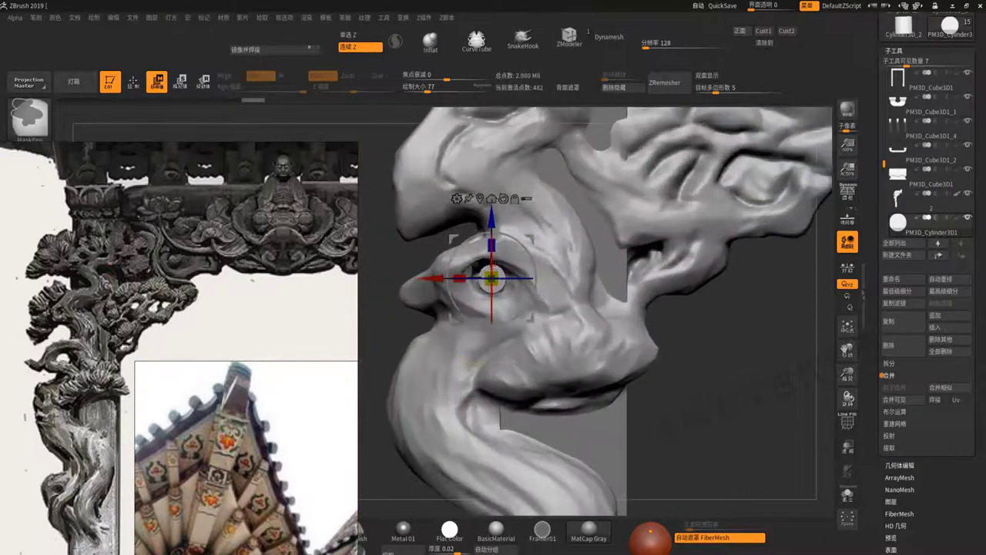
left_click_drag(490, 279, 493, 282)
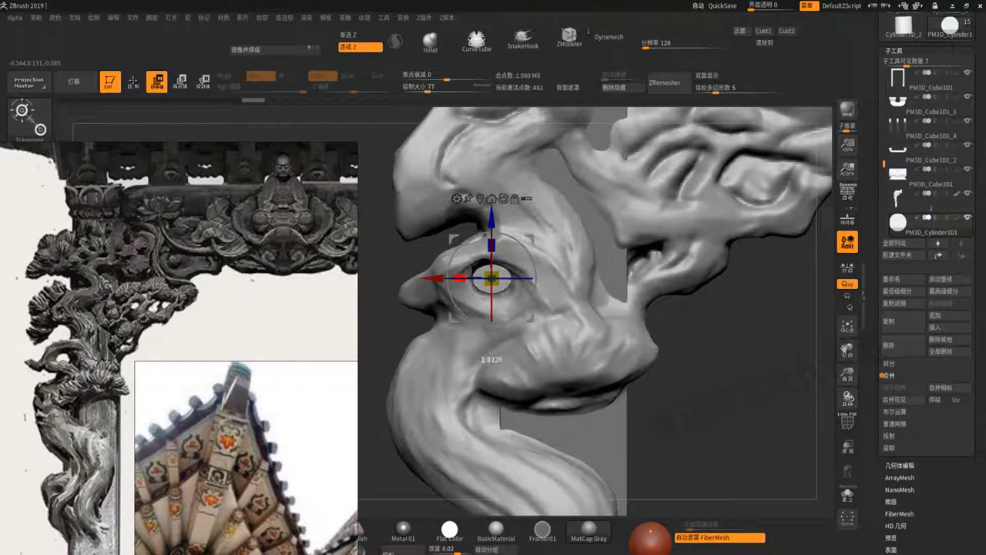
mouse_move(732, 385)
left_mouse_down()
mouse_move(693, 370)
mouse_move(740, 362)
left_mouse_up()
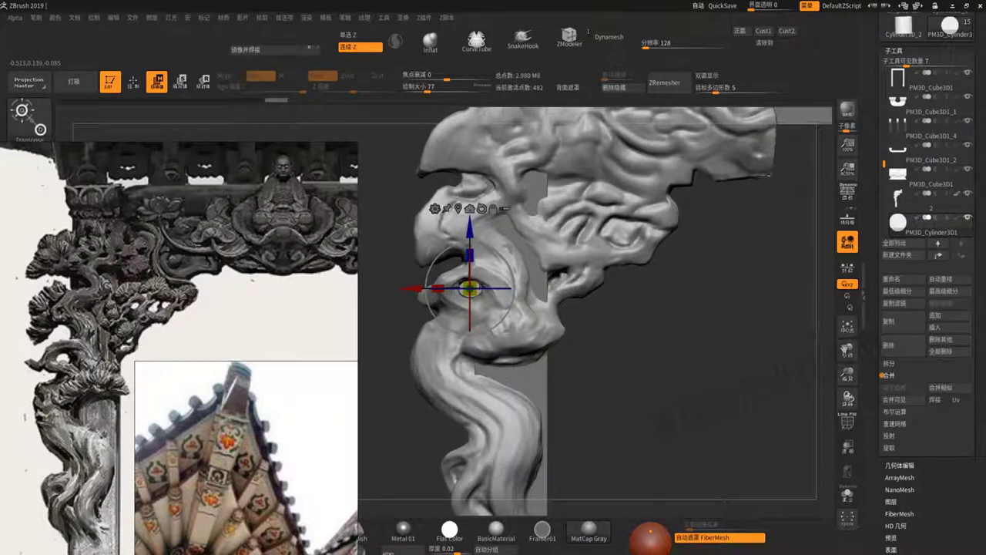
- Duplicate cylinders into the curl beside the eye, tilting copies about 14 and -59 degrees
mouse_move(468, 287)
left_mouse_down()
mouse_move(557, 277)
mouse_move(533, 282)
left_mouse_up()
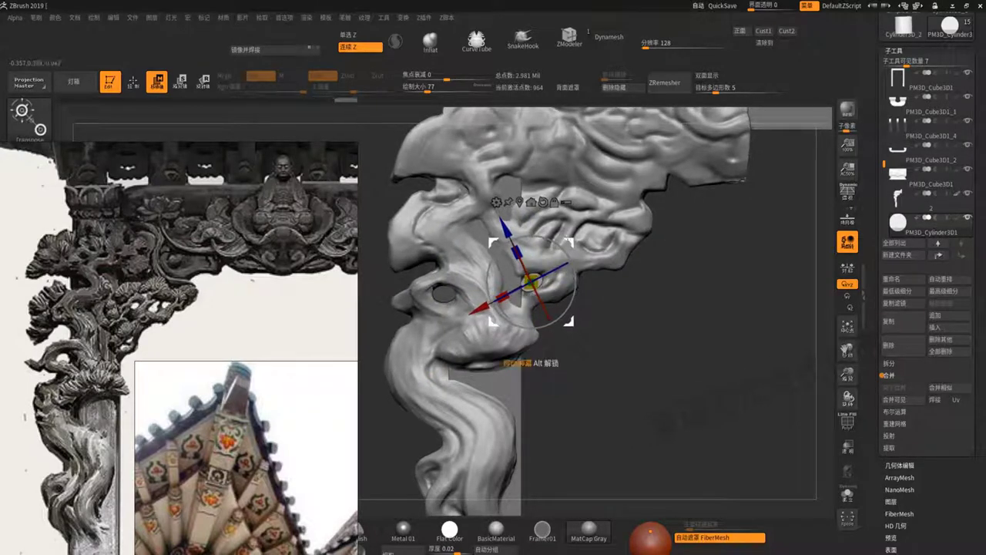
left_click_drag(532, 282, 586, 231)
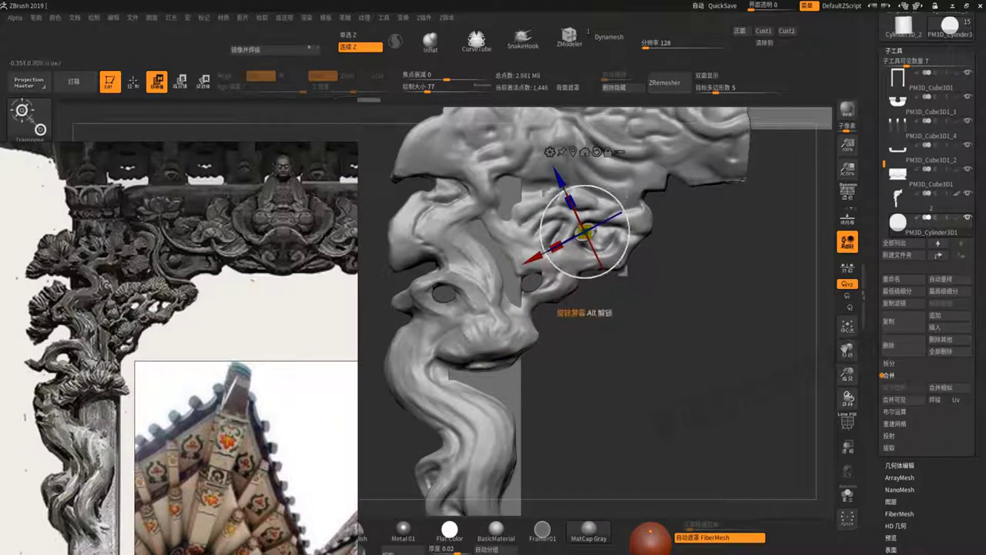
left_click_drag(609, 191, 570, 189)
scroll(595, 240, "up", 3)
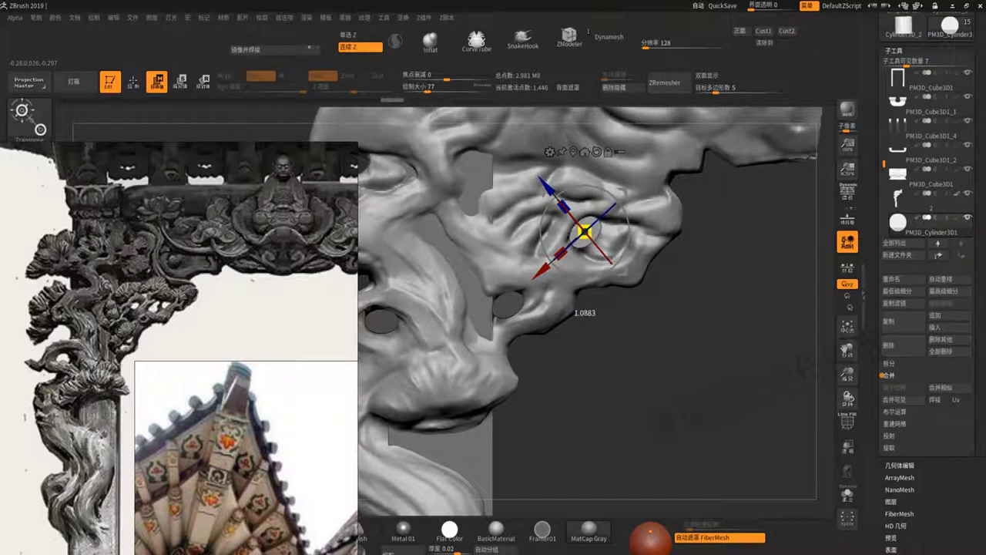
left_click_drag(582, 276, 585, 305)
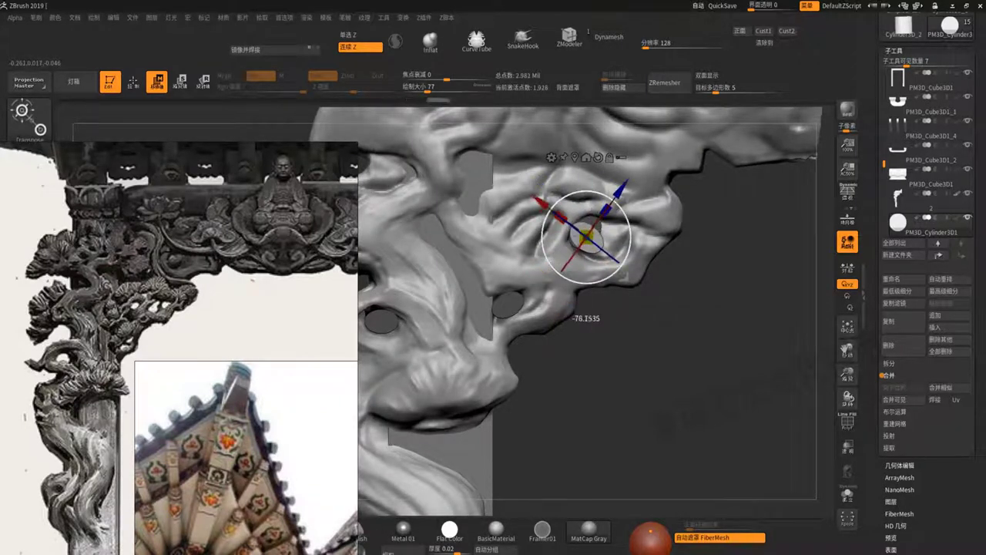
left_click_drag(586, 307, 584, 310)
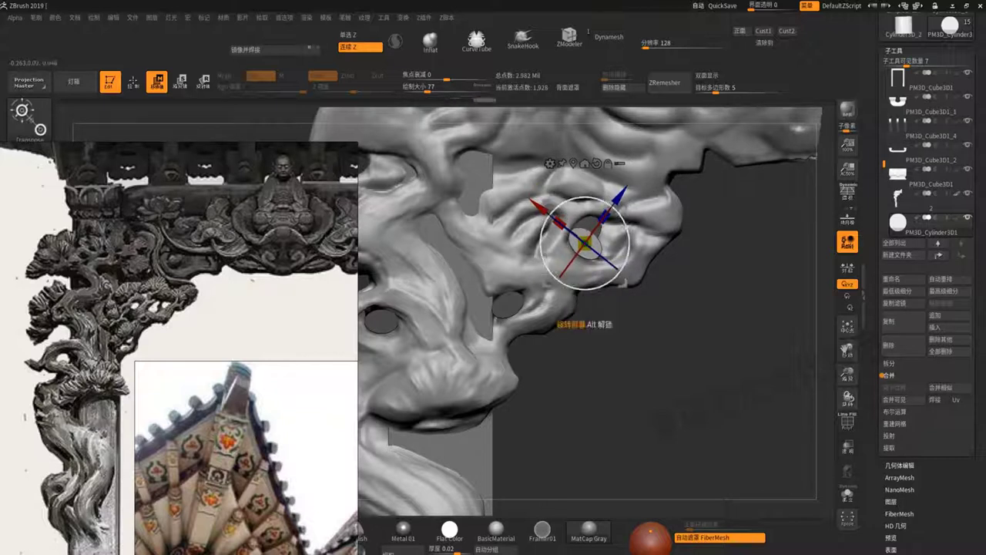
left_click_drag(586, 242, 620, 235)
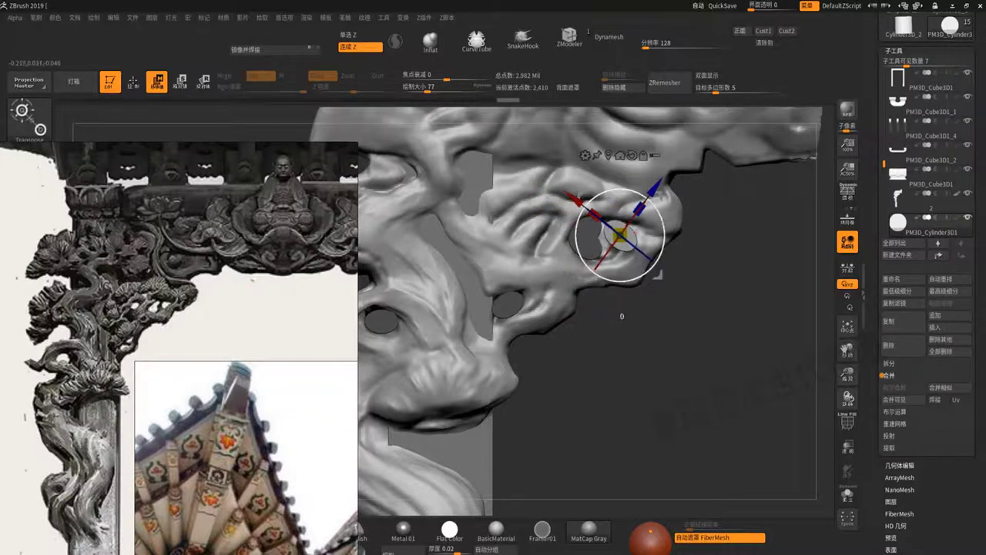
left_click_drag(617, 307, 663, 305)
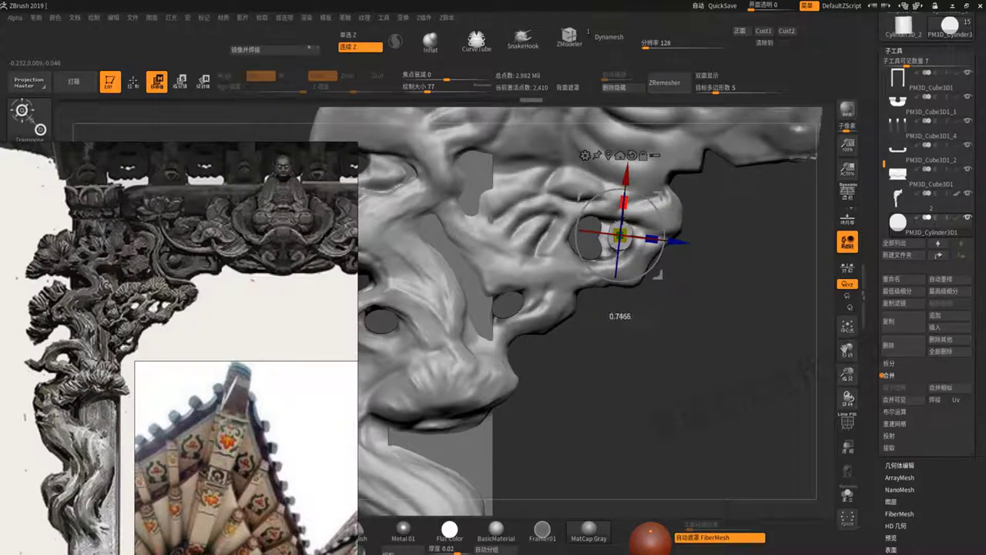
- Shrink a cylinder copy and add more hole cutters on the bracket's upper-left scrollwork
mouse_move(640, 350)
left_mouse_down()
mouse_move(670, 356)
mouse_move(651, 229)
mouse_move(497, 262)
mouse_move(548, 195)
left_mouse_up()
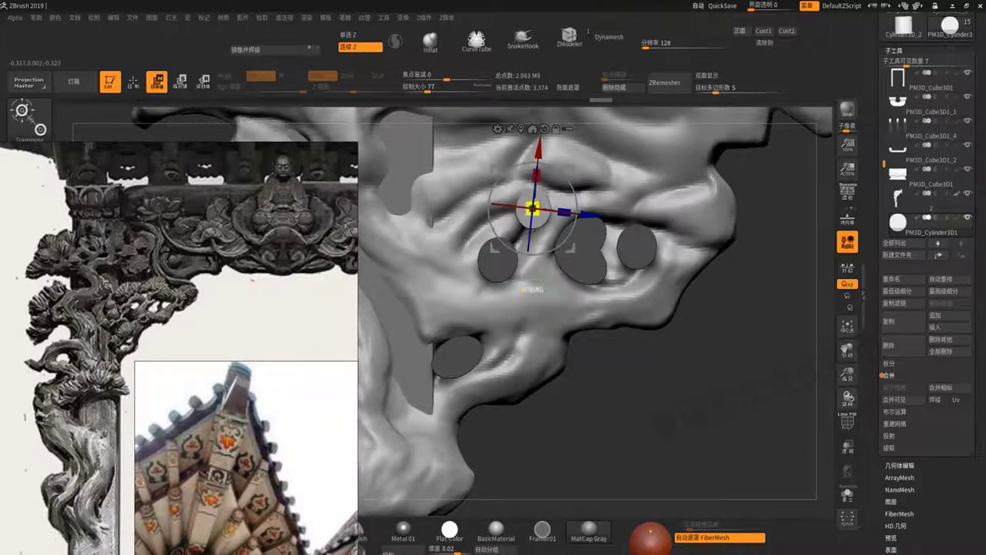
left_click_drag(533, 208, 534, 210)
mouse_move(678, 347)
left_mouse_down()
mouse_move(662, 333)
mouse_move(544, 309)
left_mouse_up()
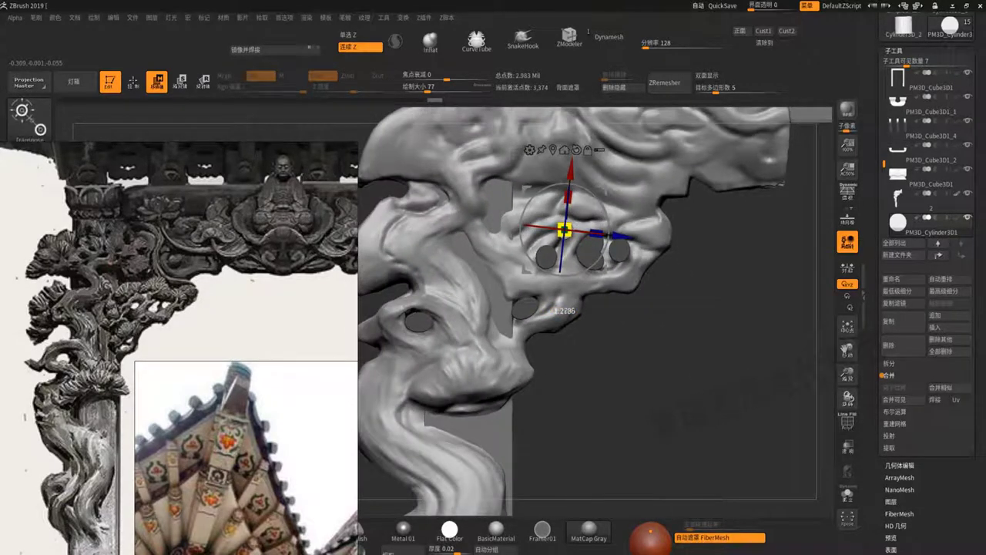
left_click_drag(554, 308, 664, 373)
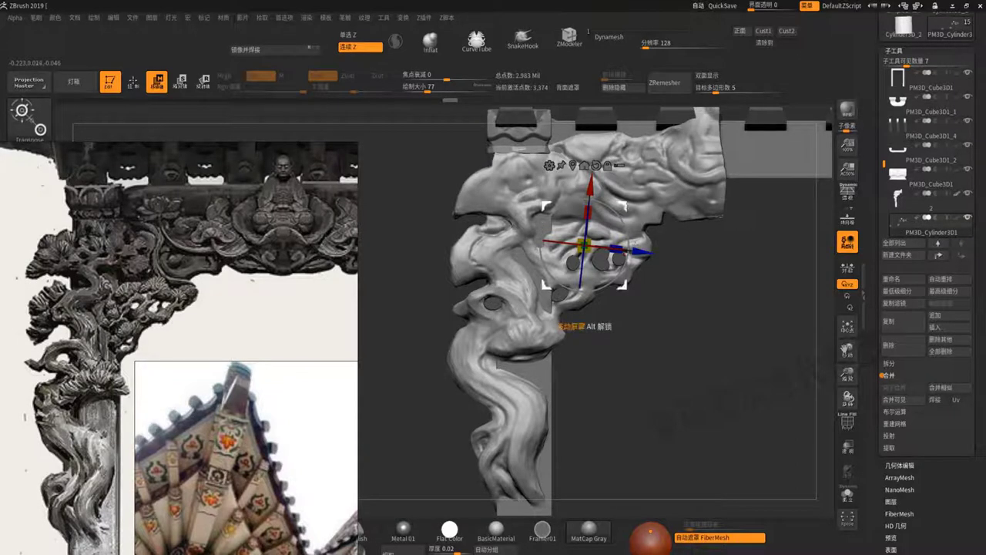
left_click_drag(558, 322, 465, 304)
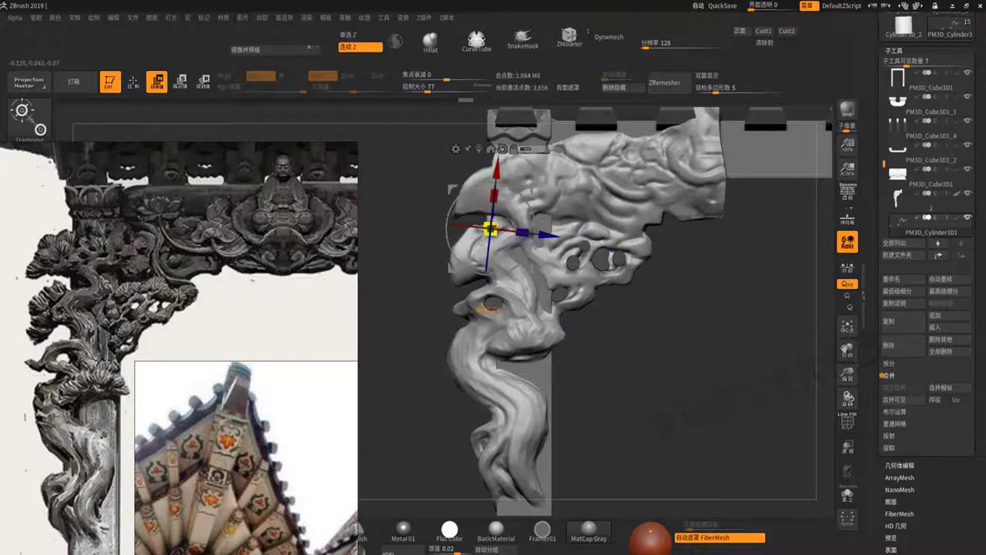
left_click_drag(490, 228, 494, 225)
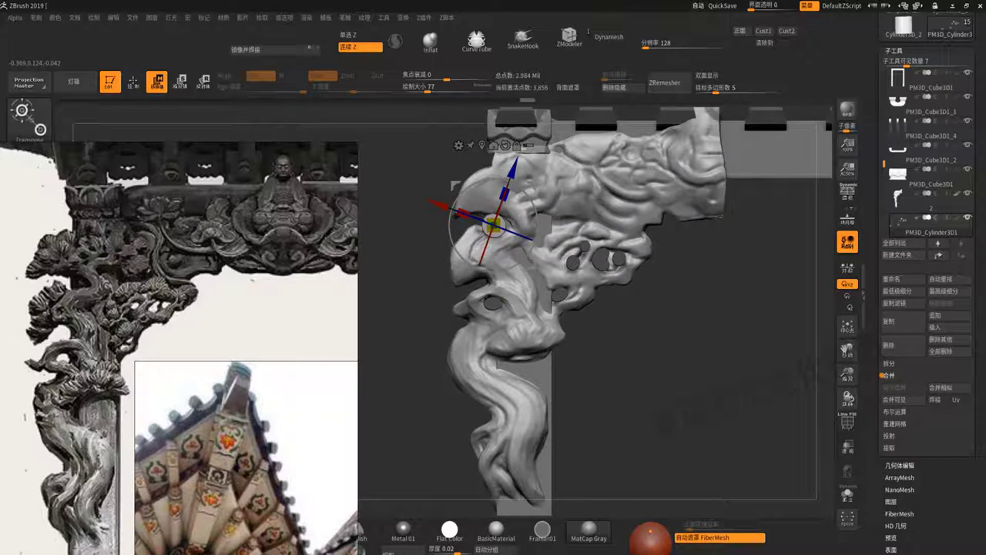
key("ctrl+z")
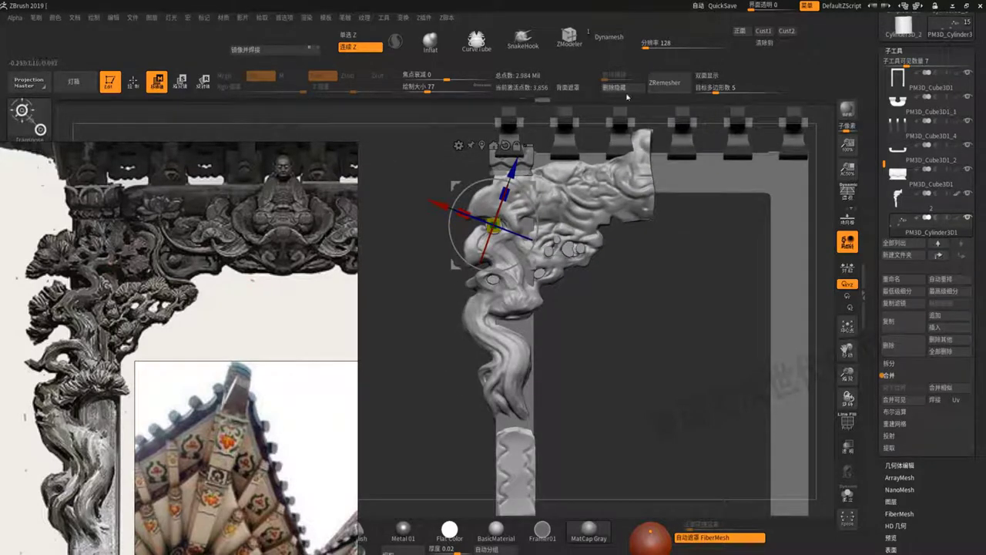
- Select subtool 2, frame a front view, and Merge Down the cutters into the dragon bracket
left_click(928, 201)
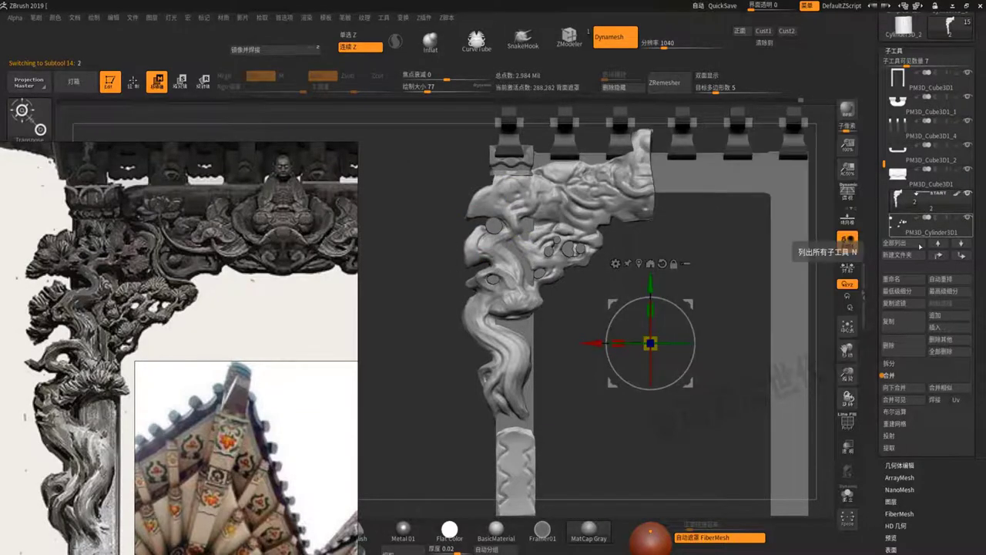
mouse_move(928, 226)
key("f")
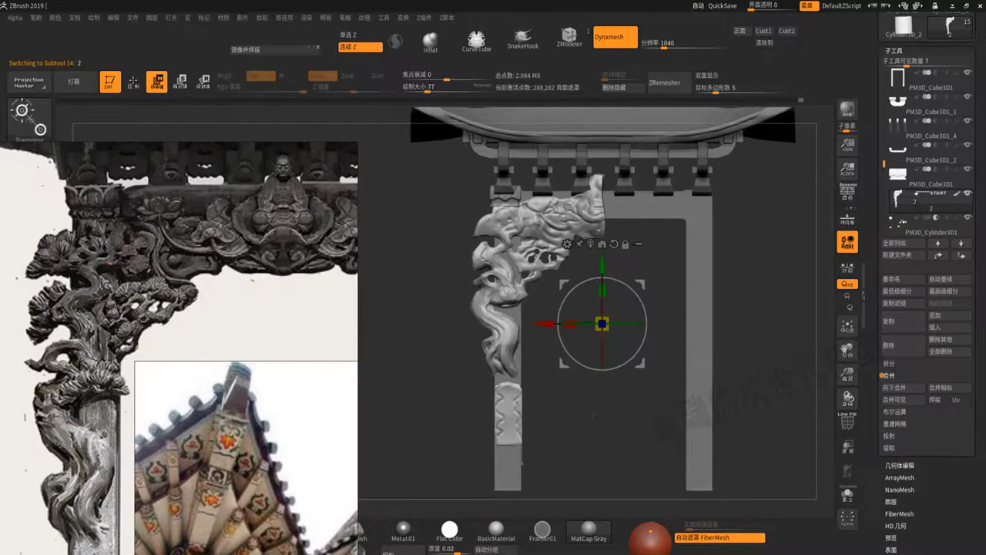
mouse_move(592, 415)
left_mouse_down()
mouse_move(624, 362)
mouse_move(647, 362)
left_mouse_up()
mouse_move(682, 477)
left_mouse_down("alt")
mouse_move(682, 442)
mouse_move(874, 433)
left_mouse_up("alt")
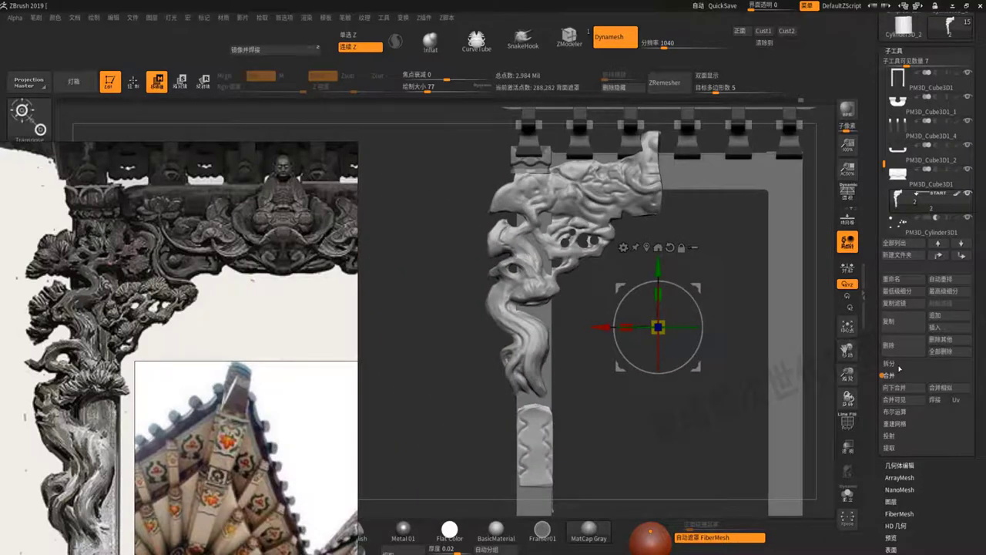
left_click(906, 392)
left_click(805, 410)
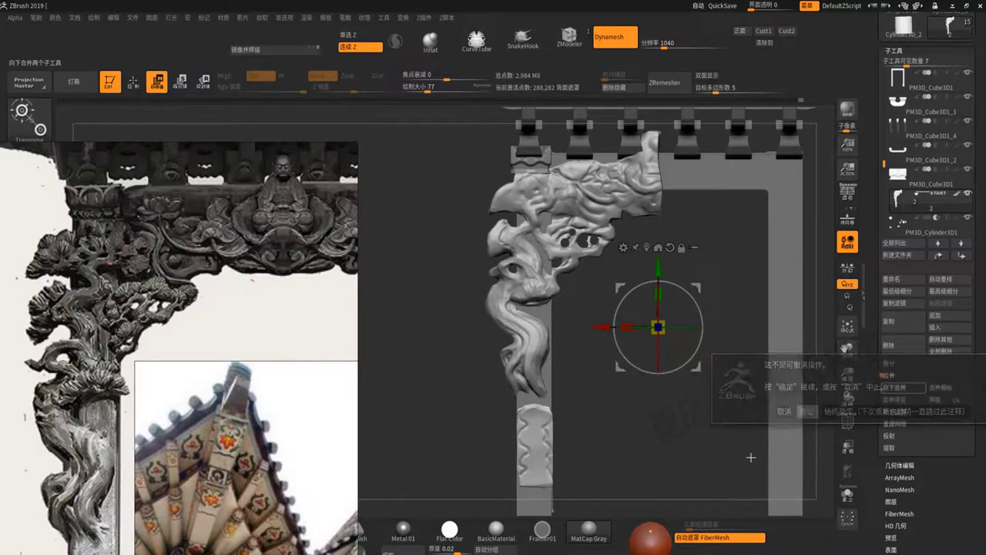
mouse_move(512, 233)
left_mouse_down("alt")
mouse_move(362, 231)
mouse_move(645, 389)
left_mouse_up("alt")
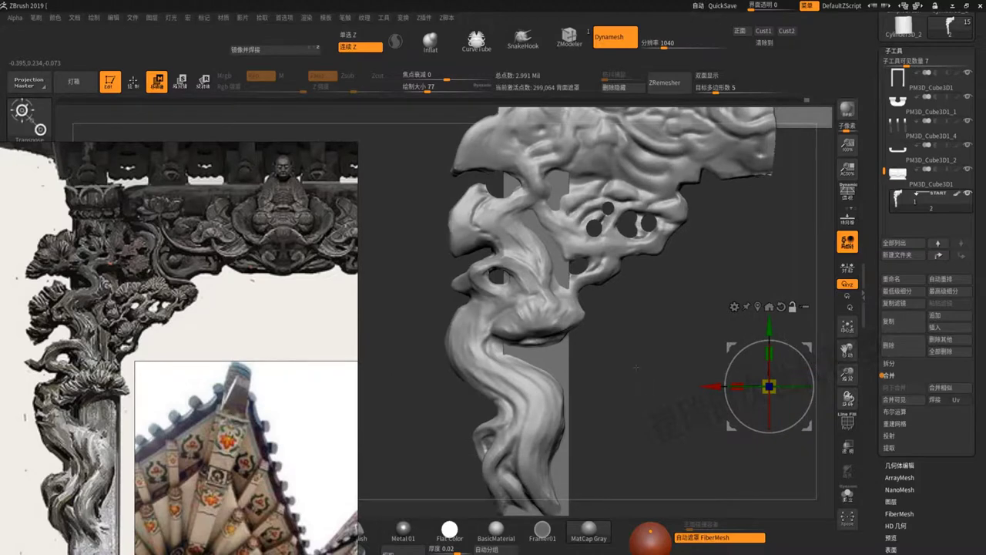